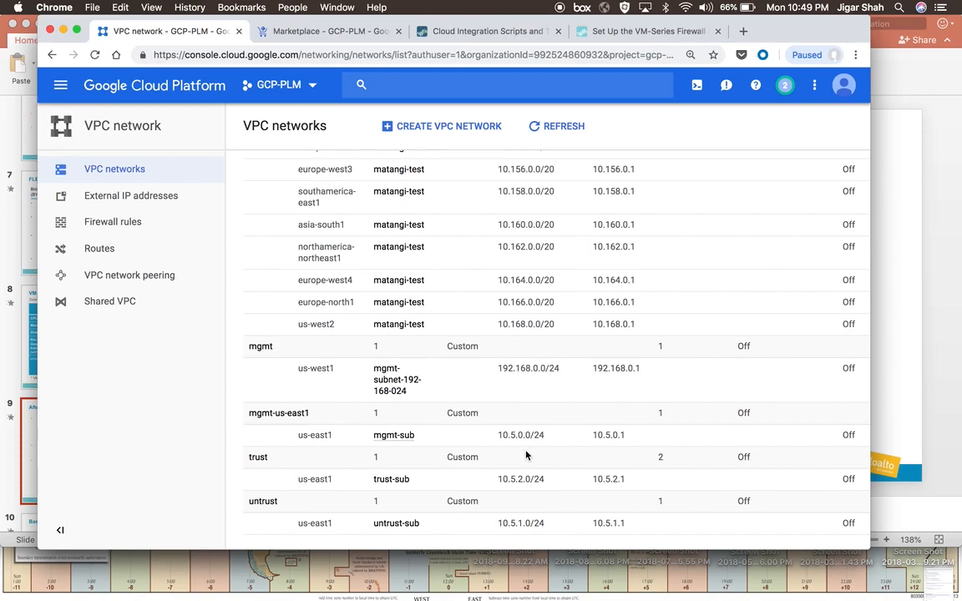
triple_click(528, 524)
drag(544, 479, 493, 484)
key(super+Tab)
key(super+Tab)
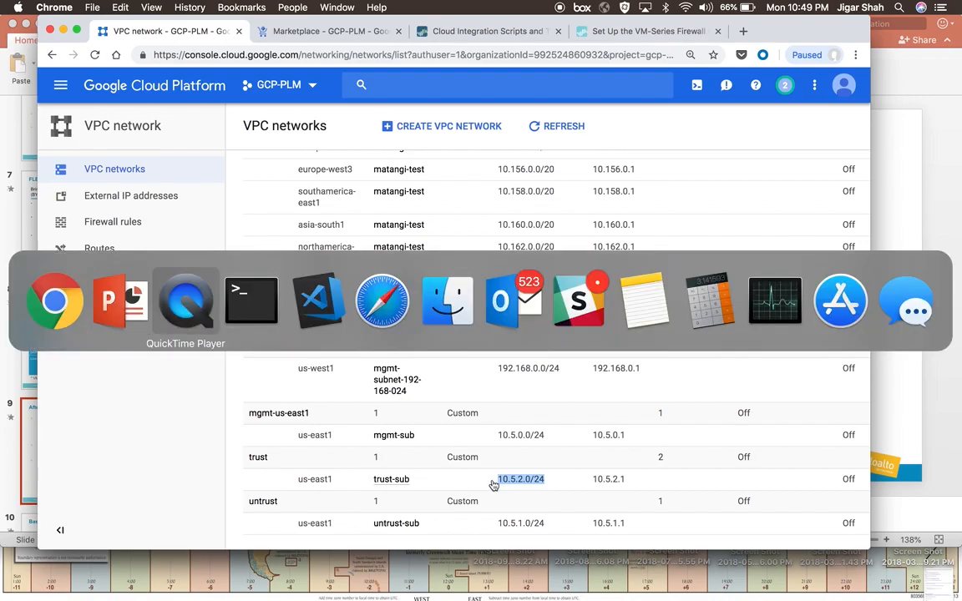
key(super+shift+Tab)
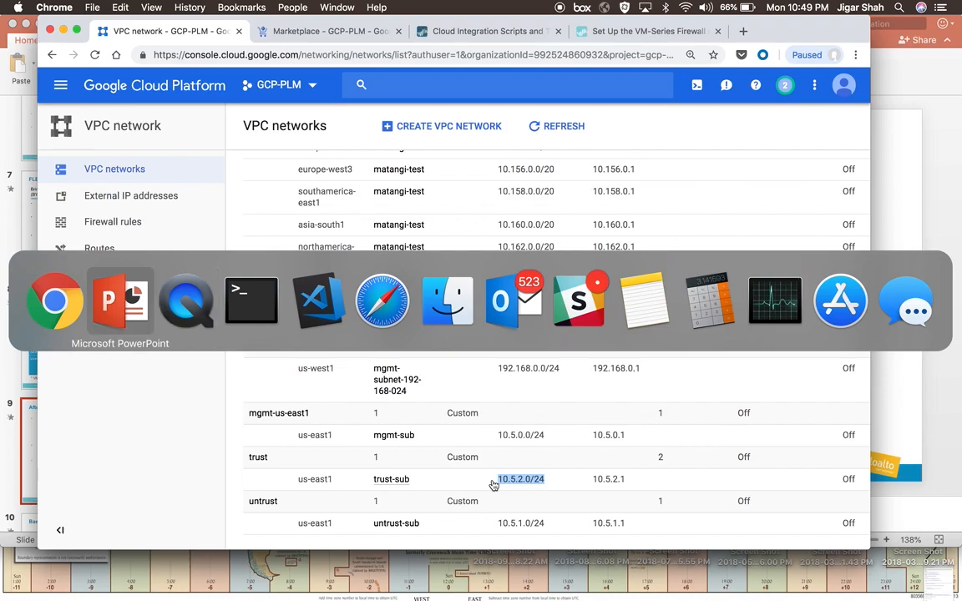
key(super+Tab)
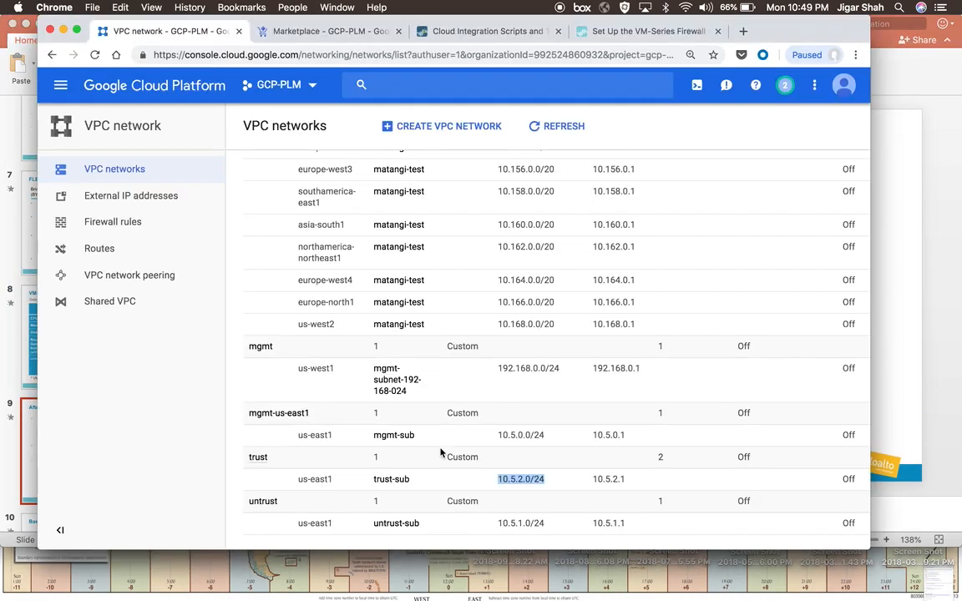
Open the Marketplace and search its solutions for "palo alto networks".
click(325, 31)
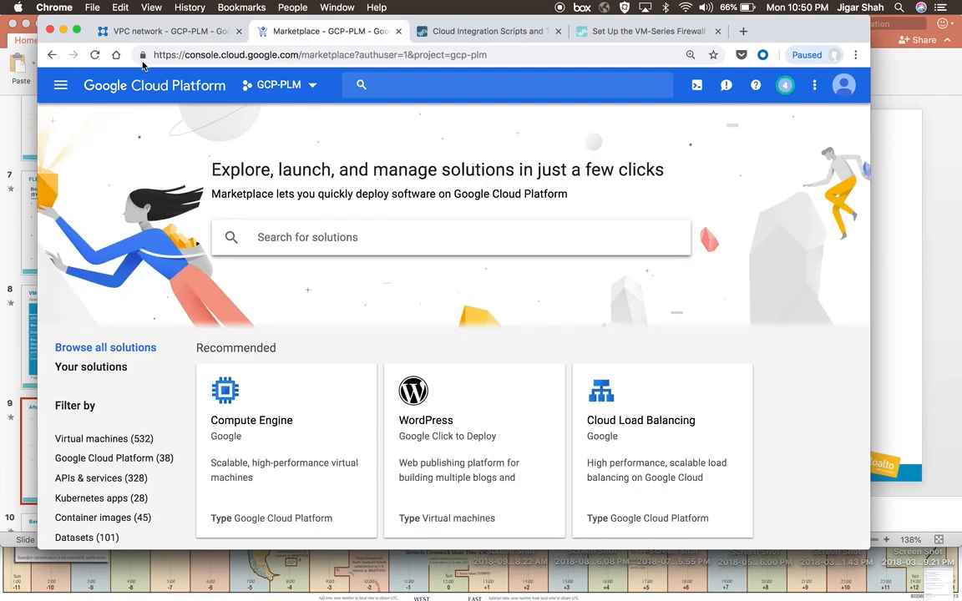
click(60, 85)
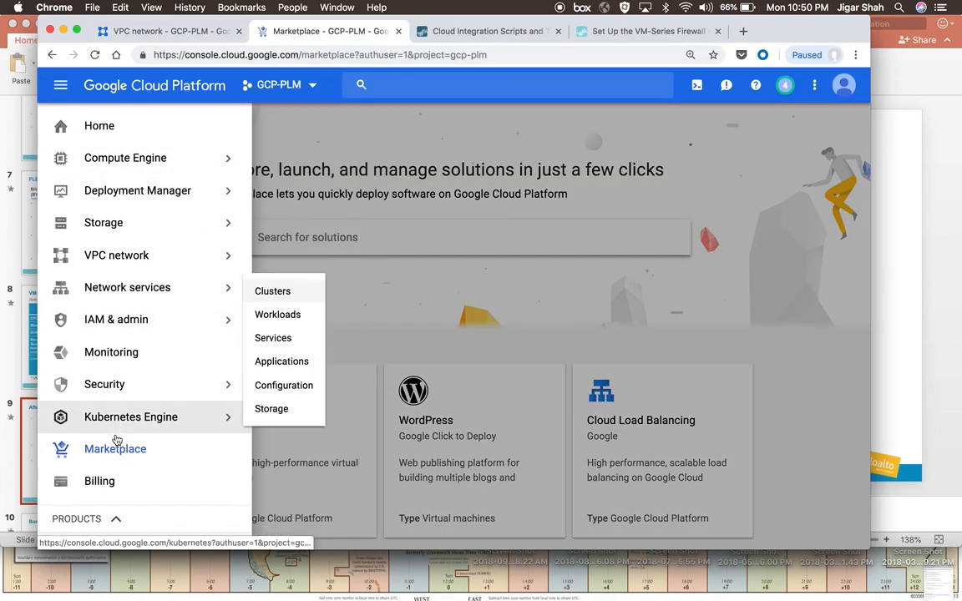
click(117, 449)
click(335, 232)
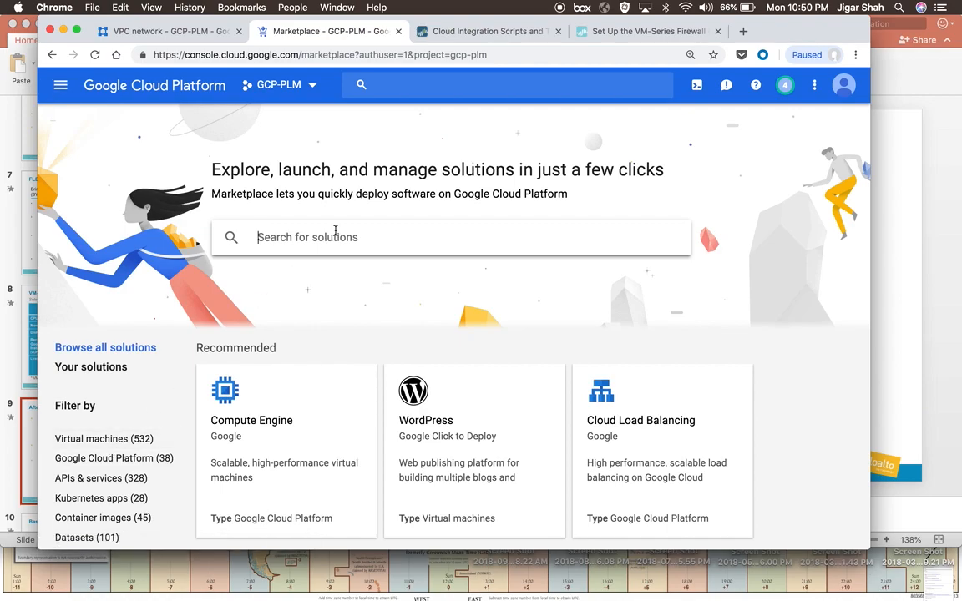
text(palo alto)
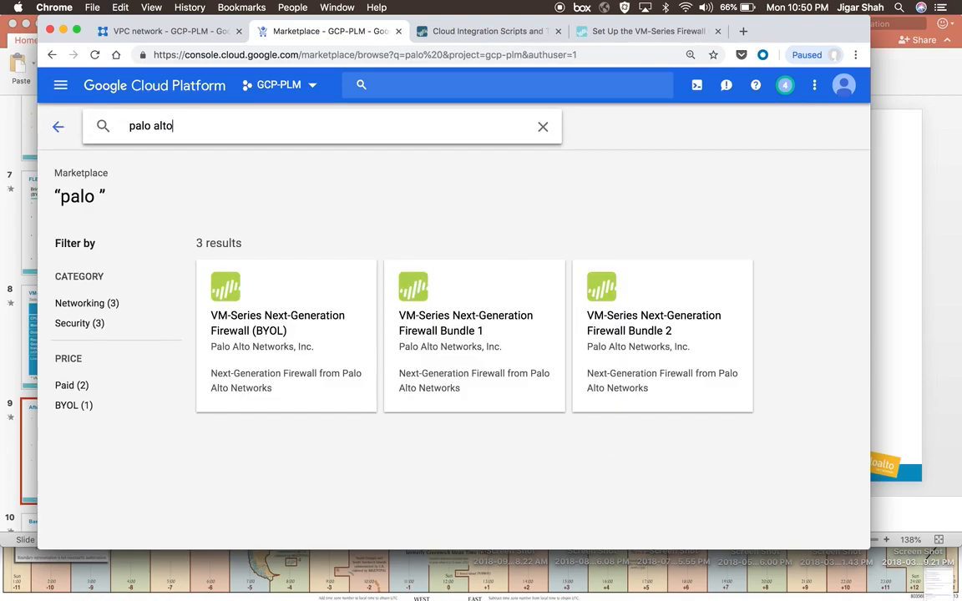
text( networks)
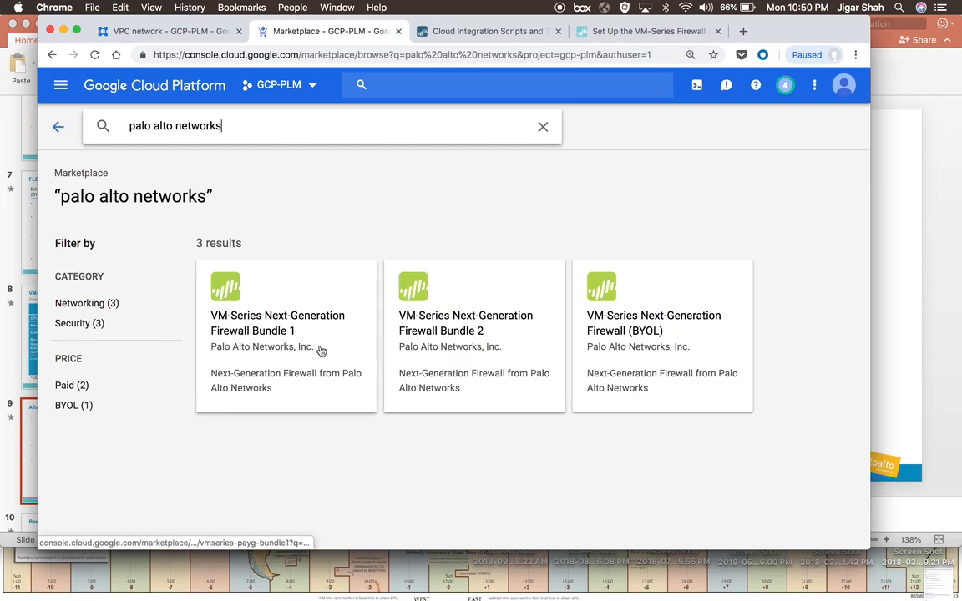
Launch VM-Series Next-Generation Firewall Bundle 1 on Compute Engine and name the deployment js-vmseries-payg-bundle1-3.
click(274, 345)
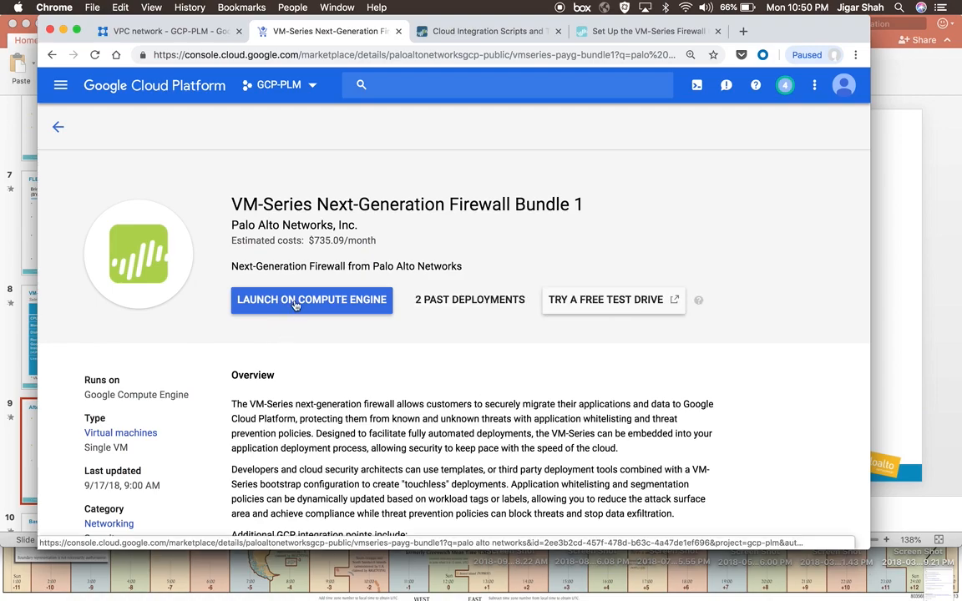
click(294, 303)
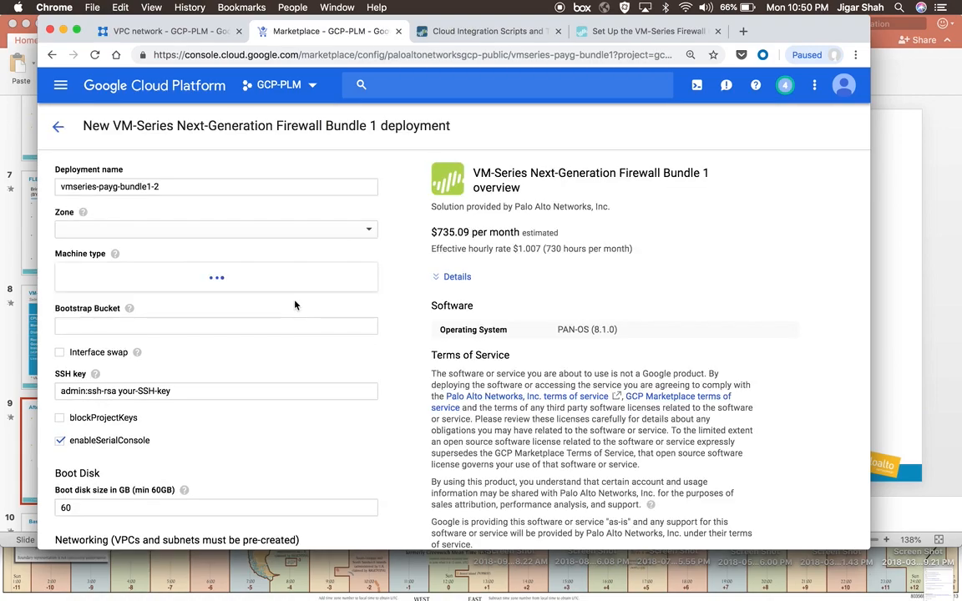
click(201, 186)
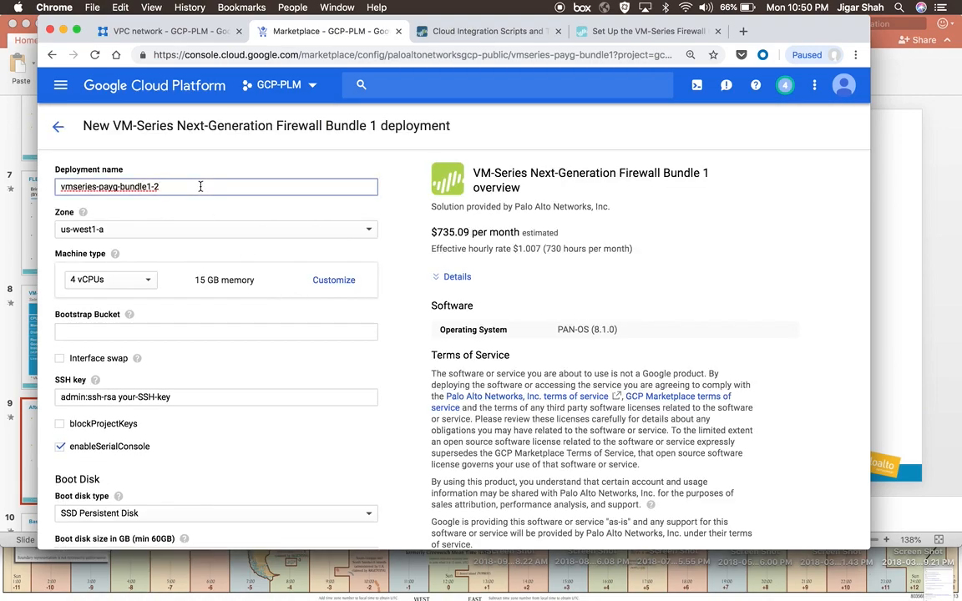
text(js-)
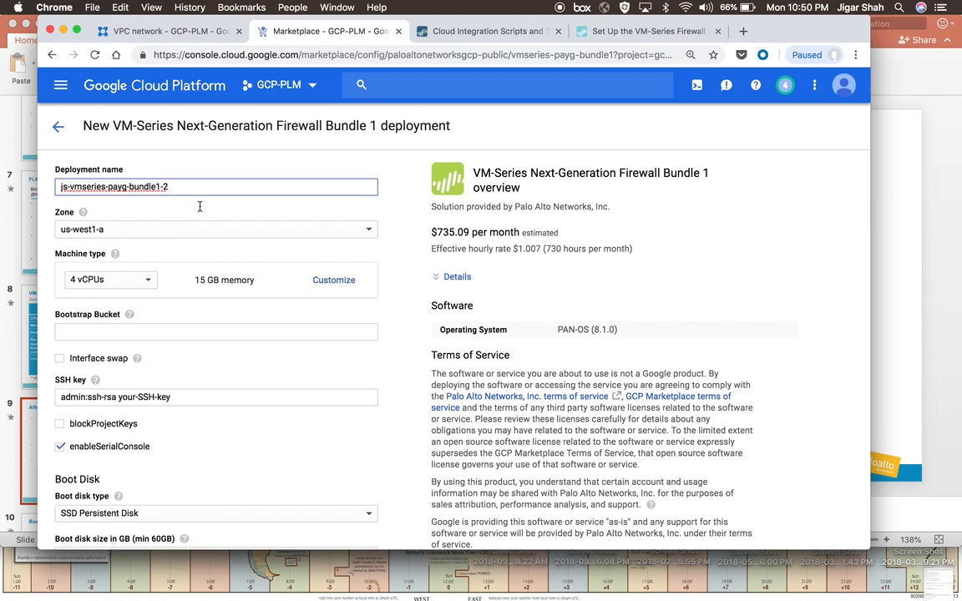
click(207, 229)
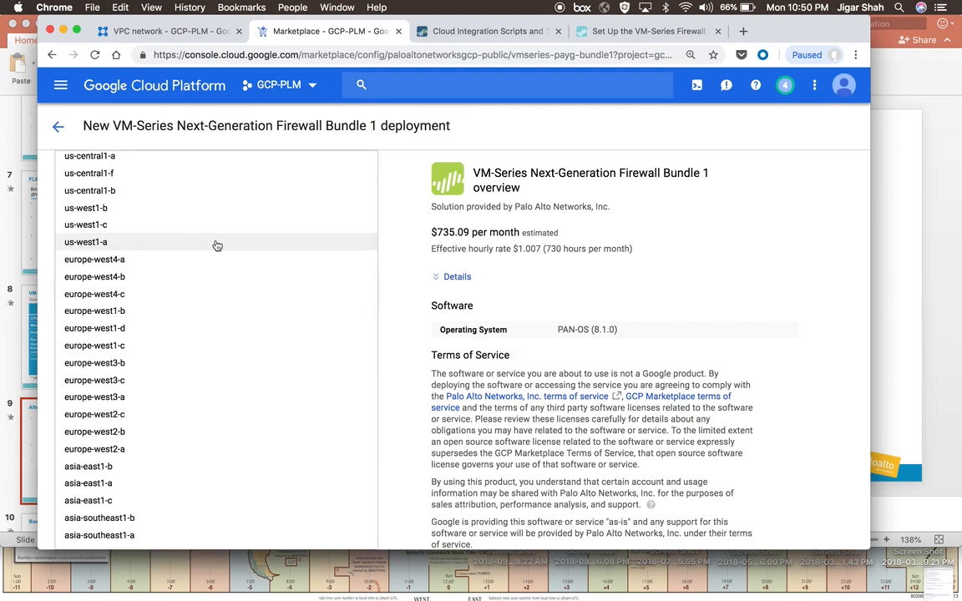
click(384, 178)
click(191, 187)
key(BackSpace)
text(3)
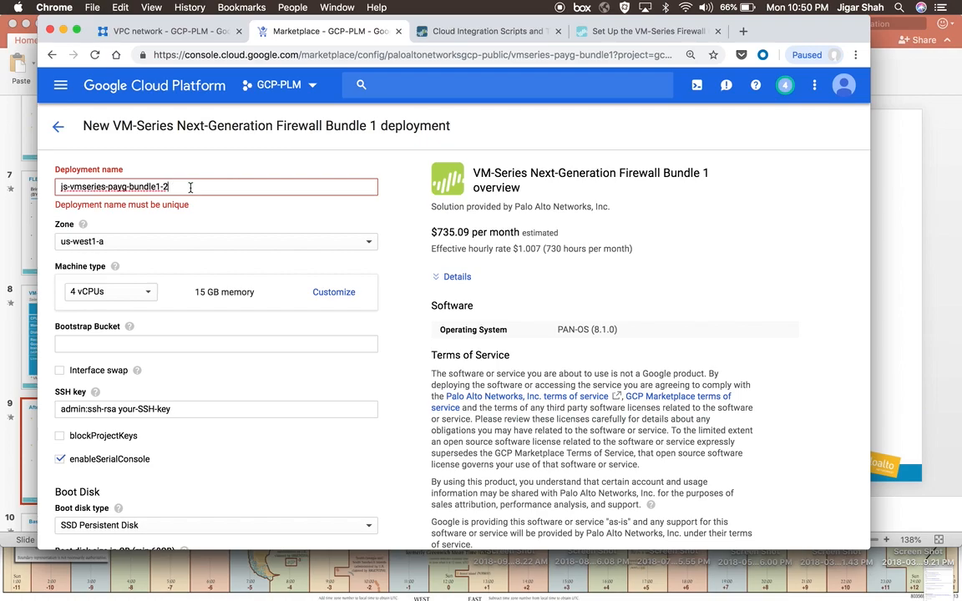
Set the deployment zone to us-east1-c and choose the 4 vCPUs, 15 GB memory, n1-standard-4 machine type.
click(230, 231)
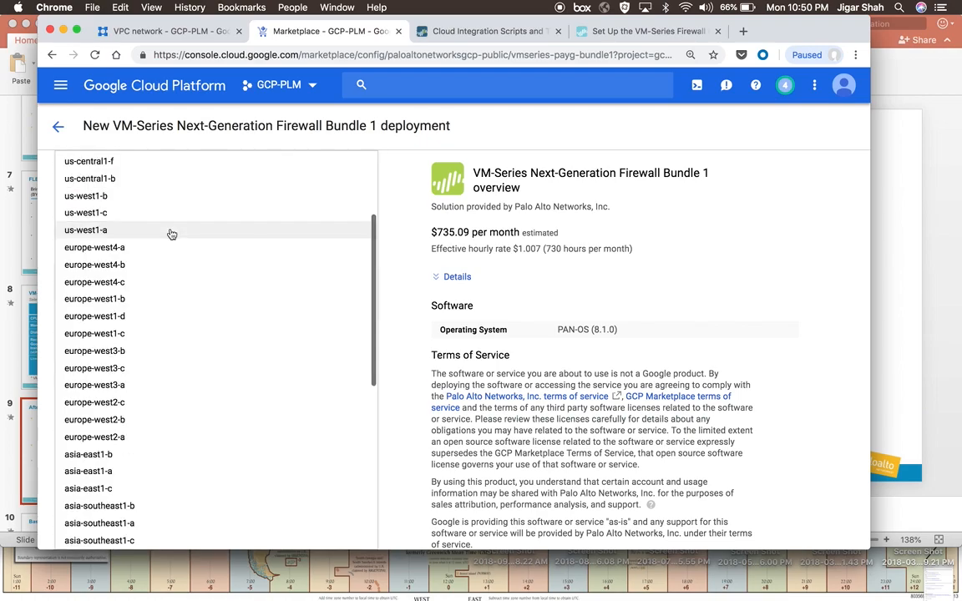
scroll(172, 234, down, 5)
scroll(171, 233, up, 8)
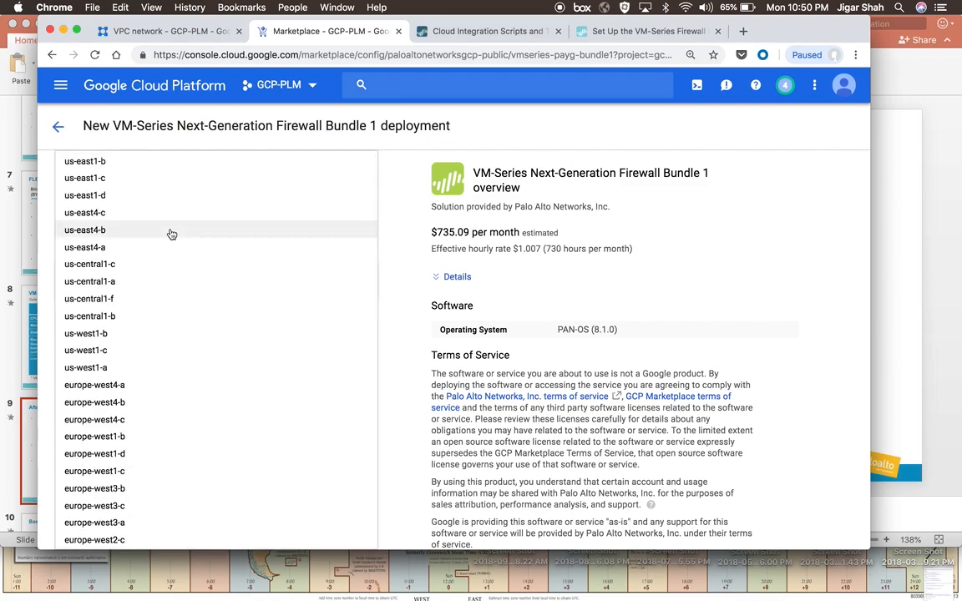
scroll(172, 234, up, 3)
click(158, 185)
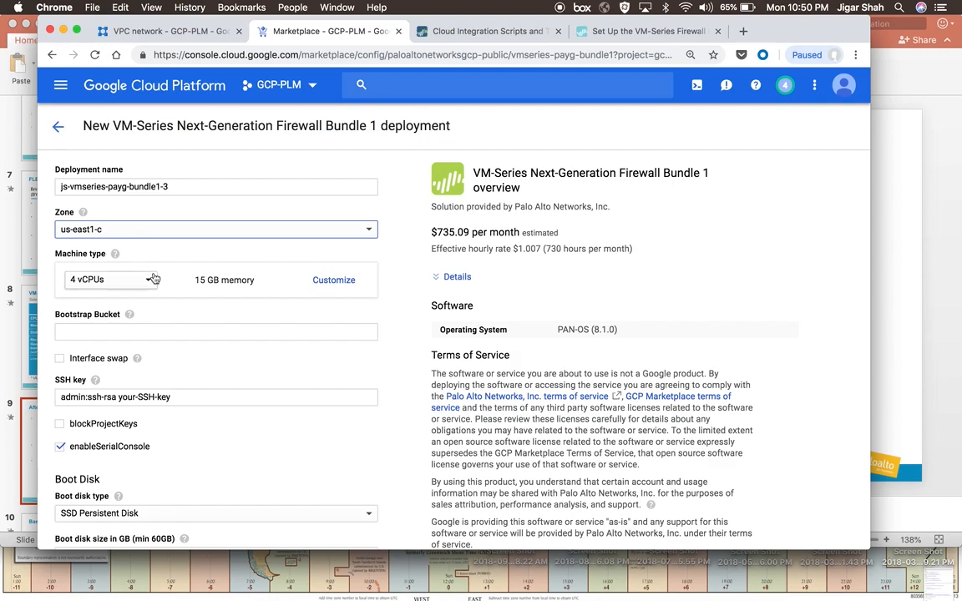
click(147, 283)
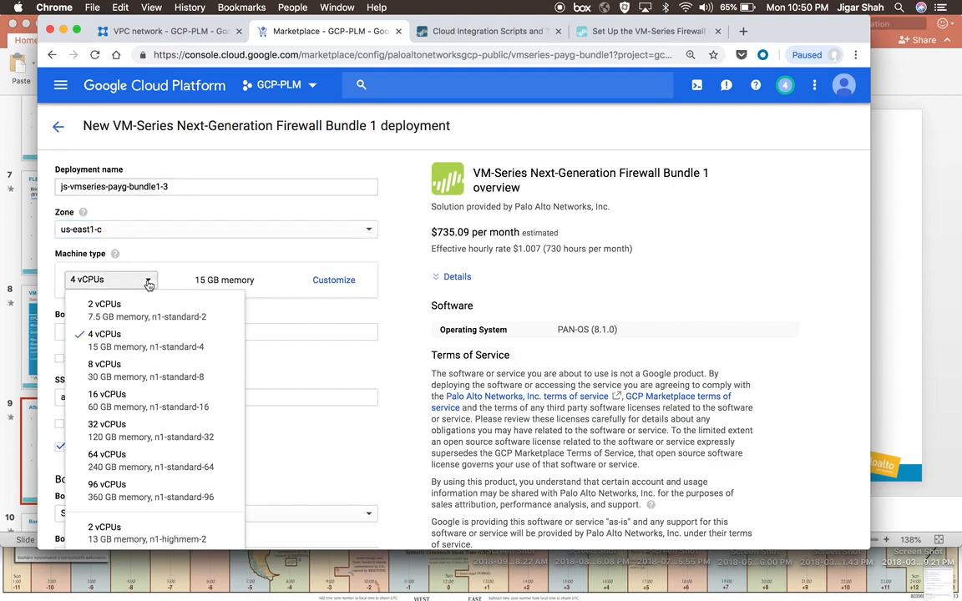
click(133, 343)
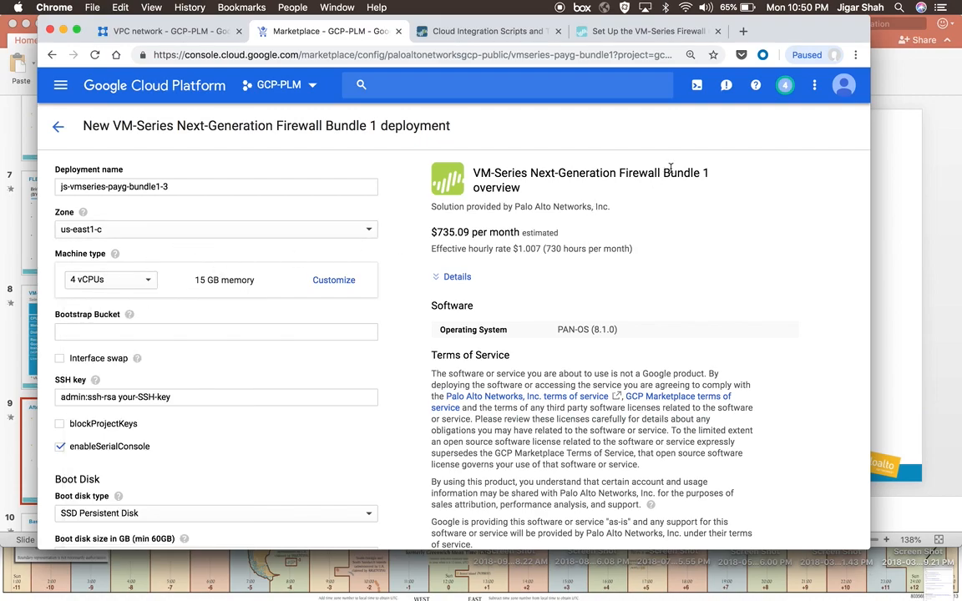
drag(670, 173, 709, 174)
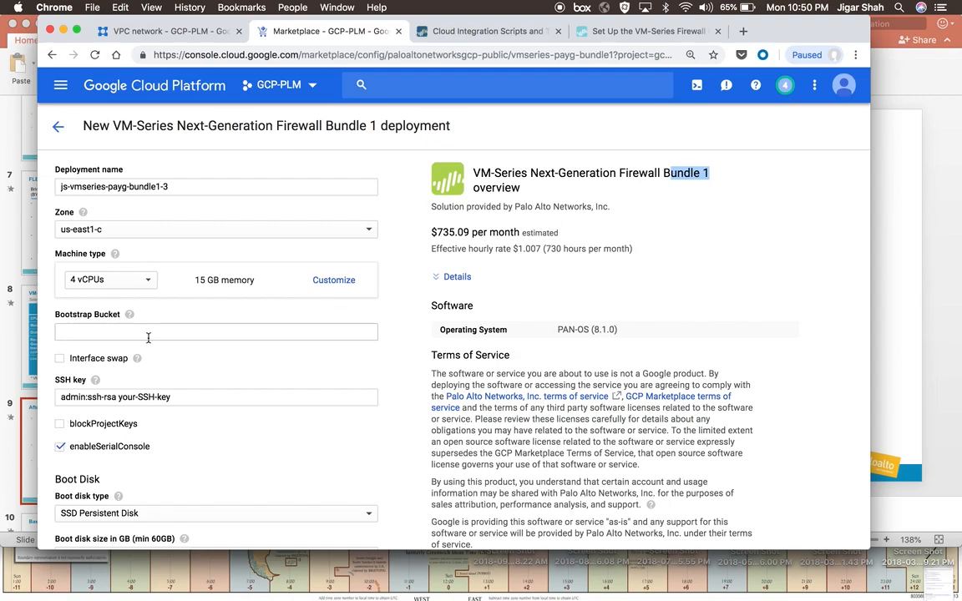
scroll(148, 337, down, 1)
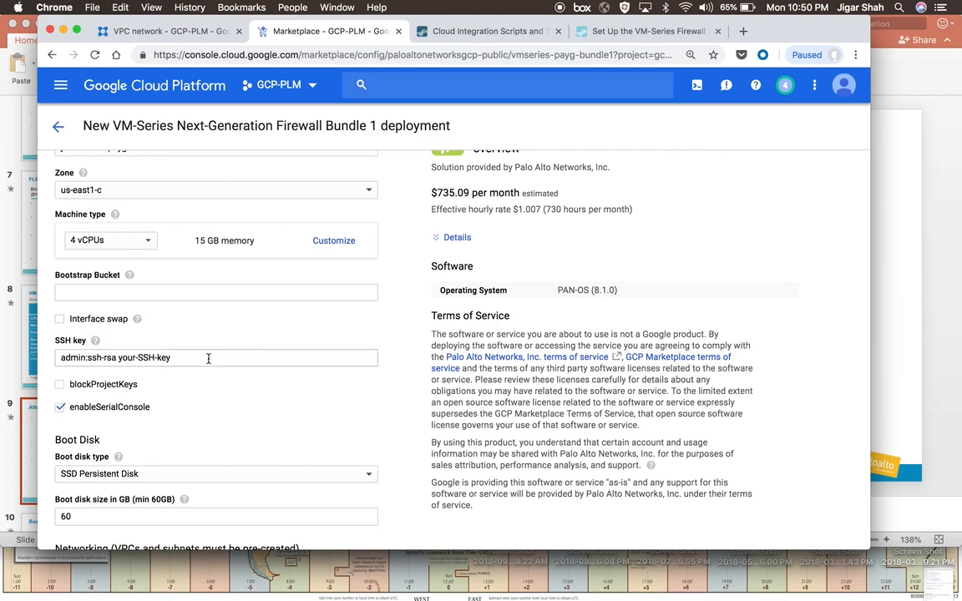
drag(214, 361, 53, 361)
key(Right)
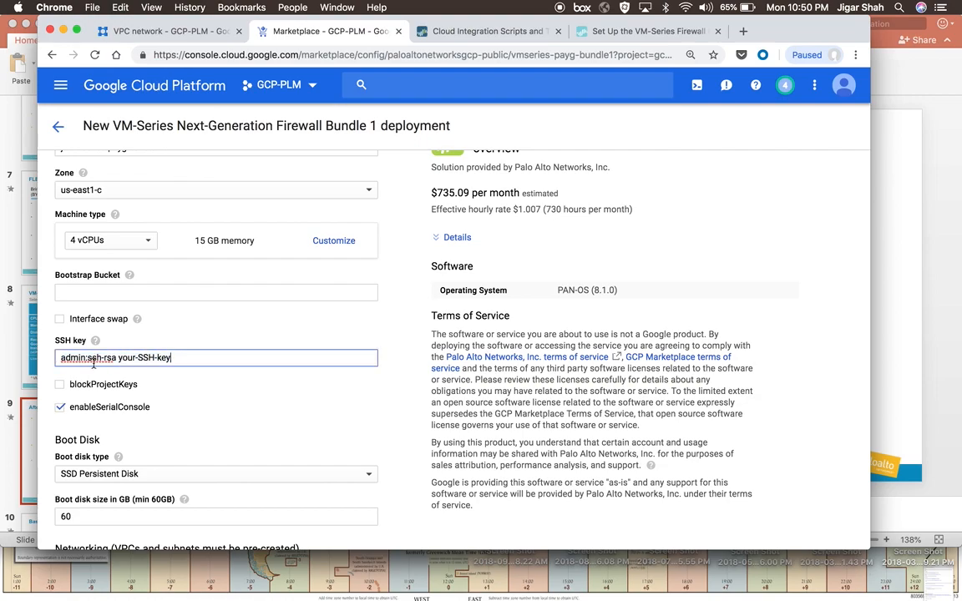
drag(114, 360, 50, 364)
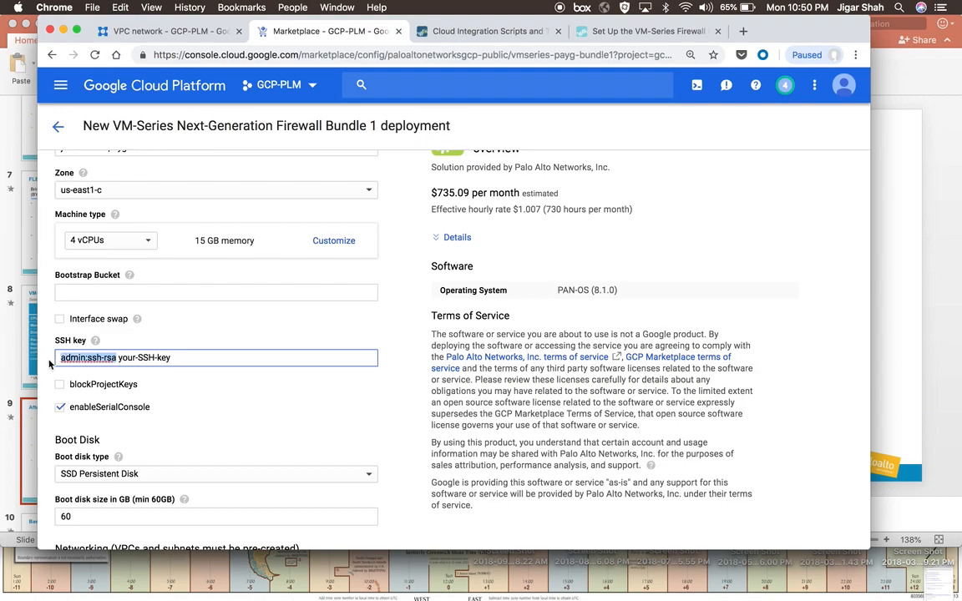
click(219, 359)
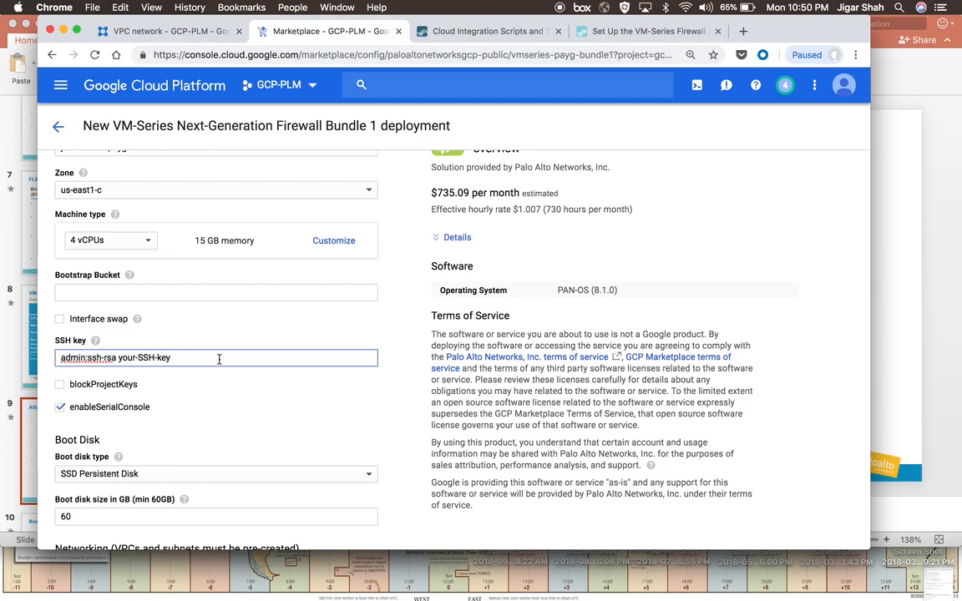
Switch to Terminal, display the id_rsa.pub file with more, and select the key string that follows ssh-rsa for copying.
key(super+Tab)
key(super+Tab)
key(super+Tab)
text(clear)
key(Return)
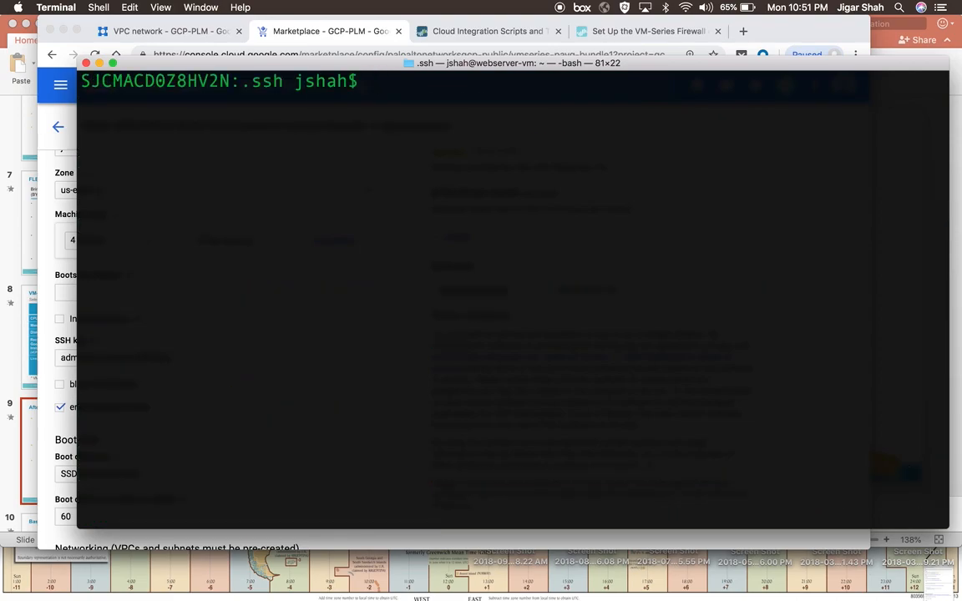
text(more id_rsa)
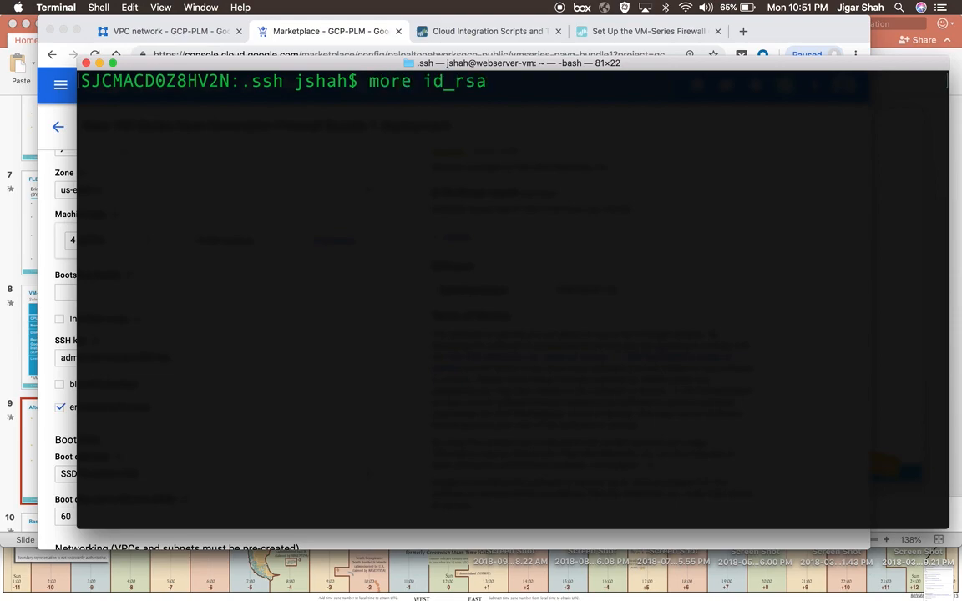
text(.pub)
key(Return)
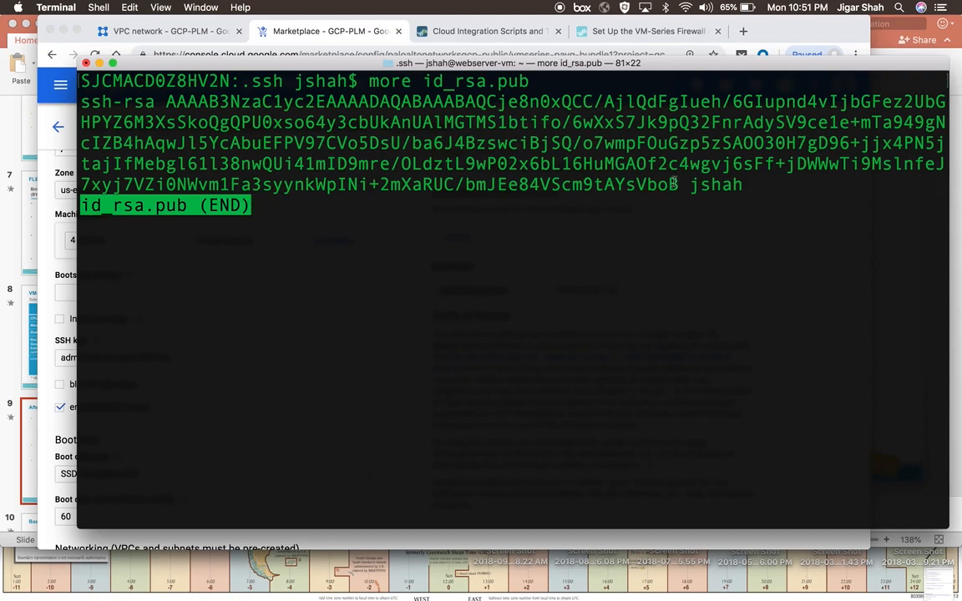
drag(679, 185, 164, 100)
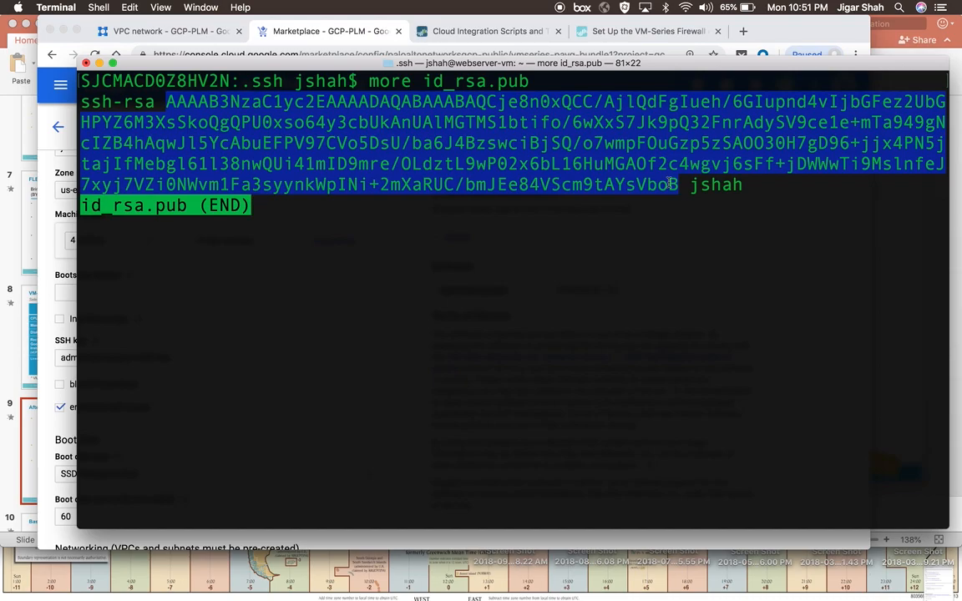
Switch back to Chrome and replace the your-SSH-key placeholder in the SSH key field with the copied public key.
key(super+Tab)
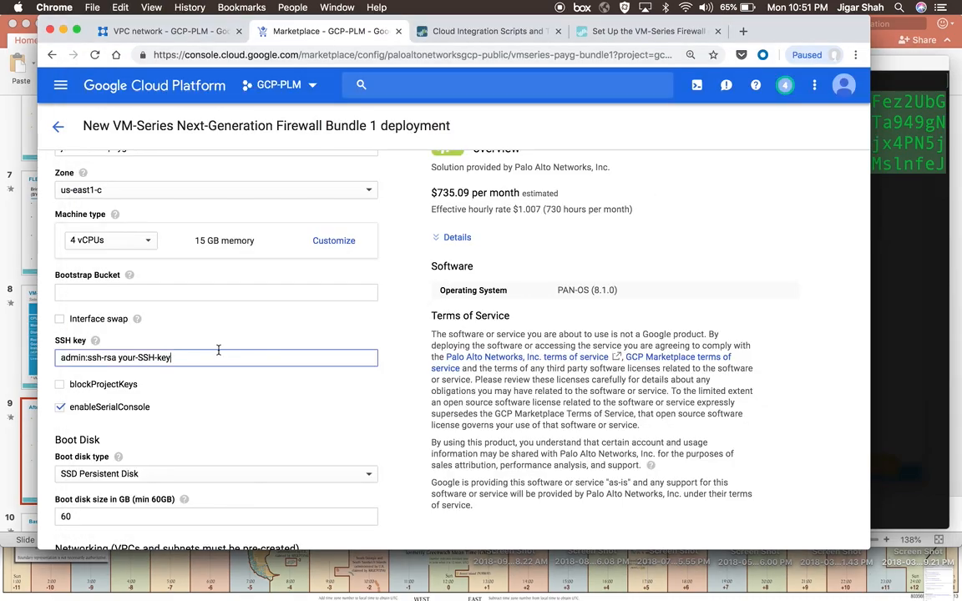
drag(118, 359, 192, 357)
key(super+c)
key(super+v)
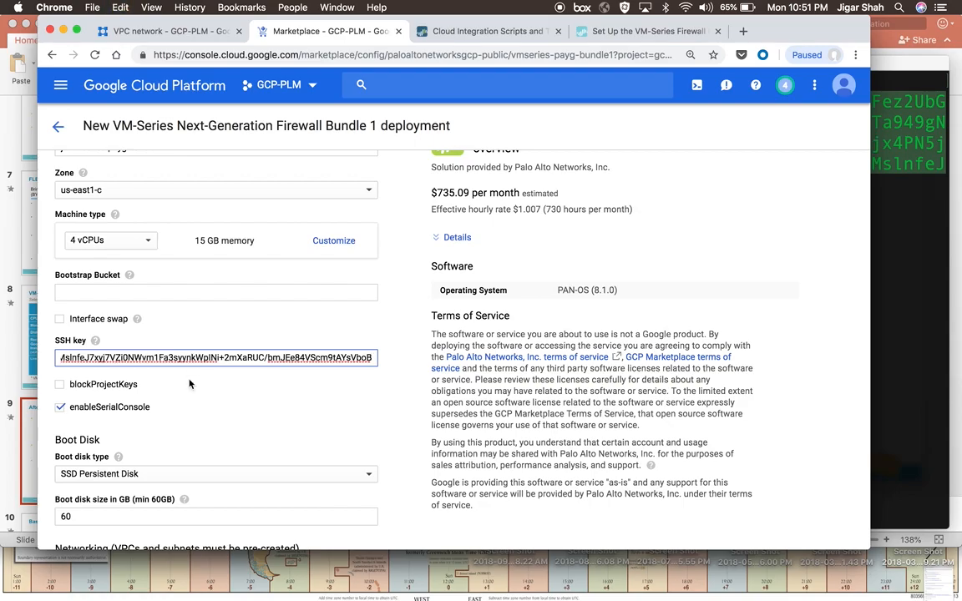
Set the Management VPC network of the deployment to mgmt-us-east1.
scroll(225, 417, down, 1)
scroll(234, 432, down, 2)
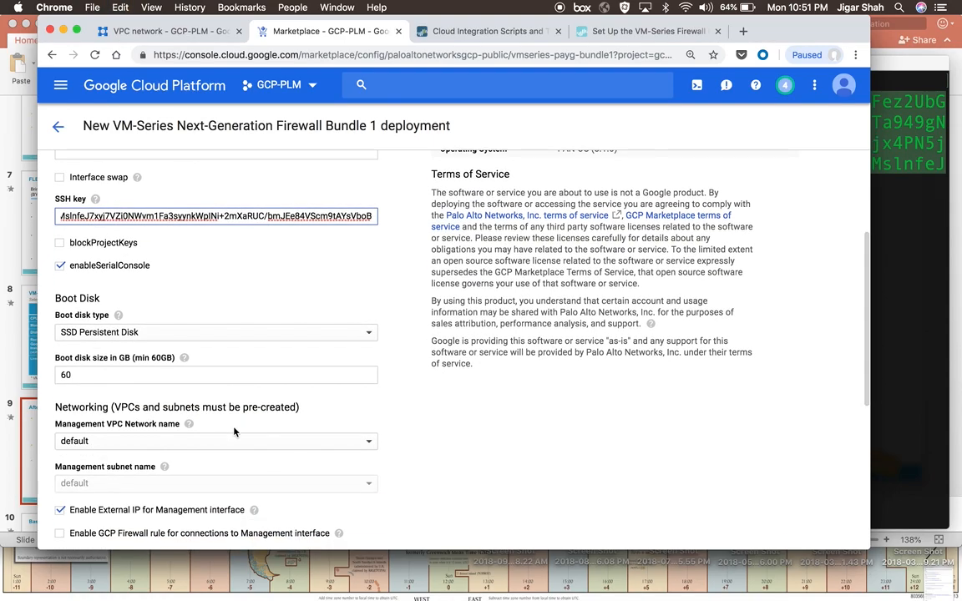
scroll(234, 432, down, 2)
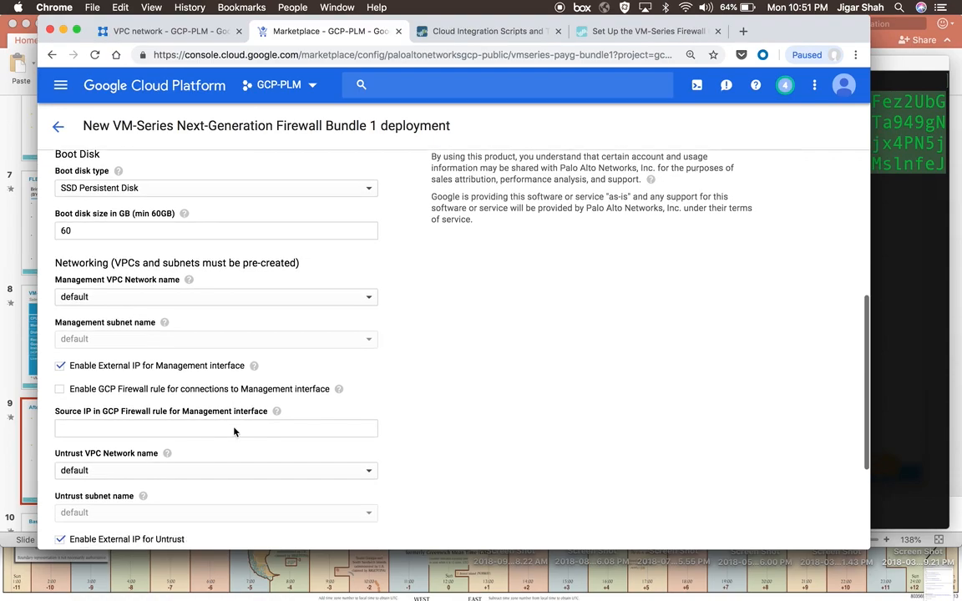
scroll(227, 317, down, 1)
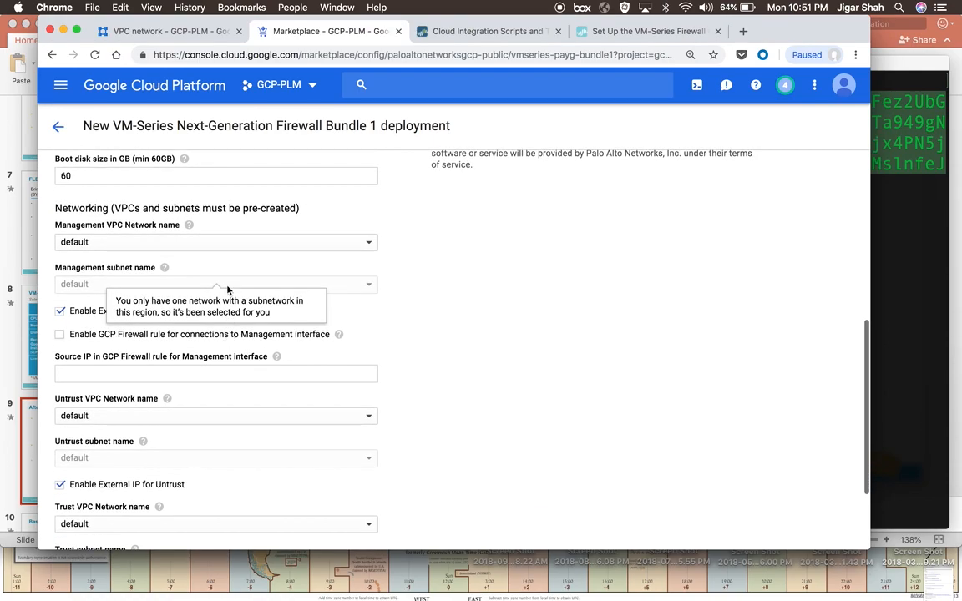
click(236, 248)
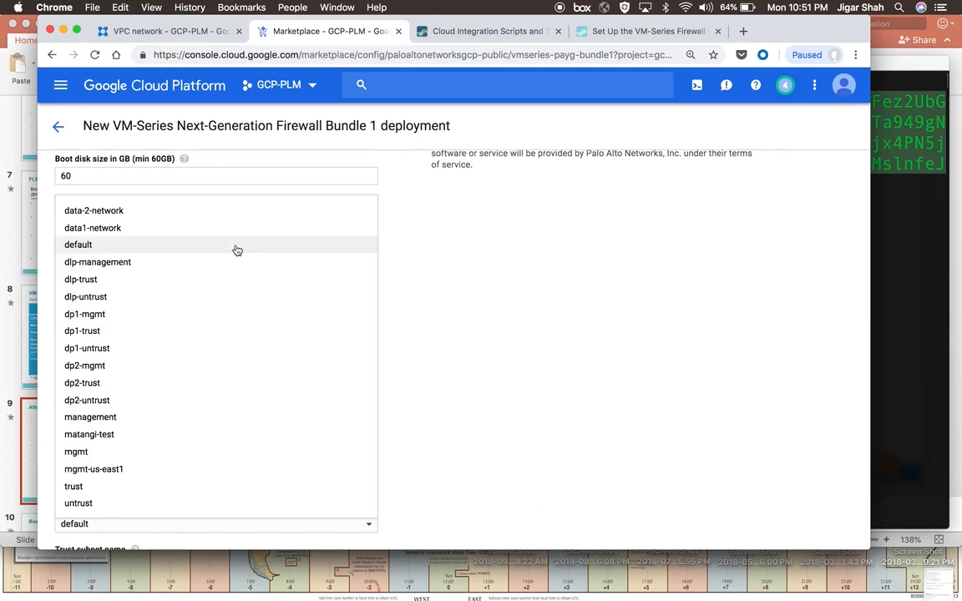
click(204, 470)
scroll(234, 263, down, 1)
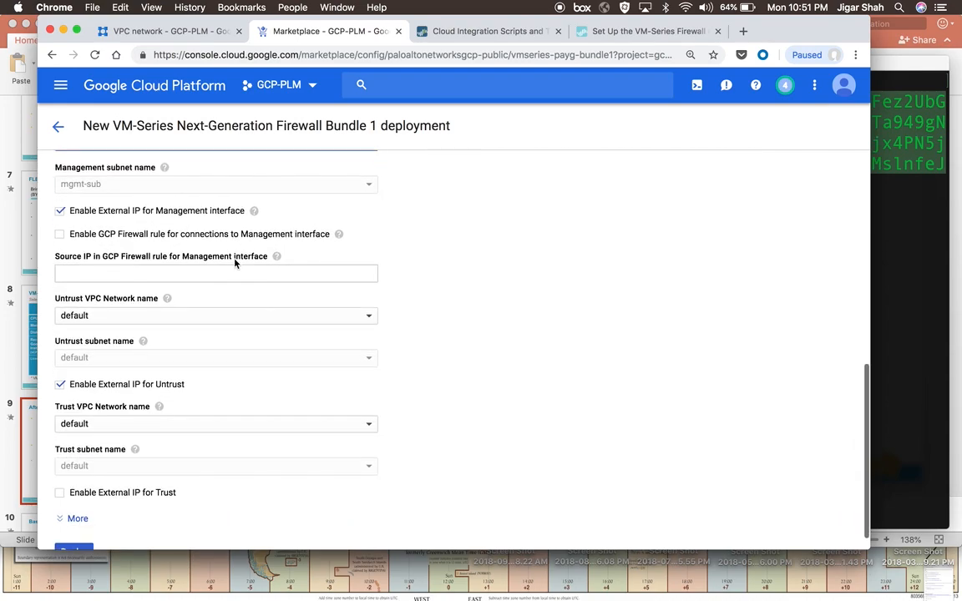
Enable the GCP Firewall rule for the Management interface, and find and select this computer's public IP with a "what's my ip" search.
click(100, 242)
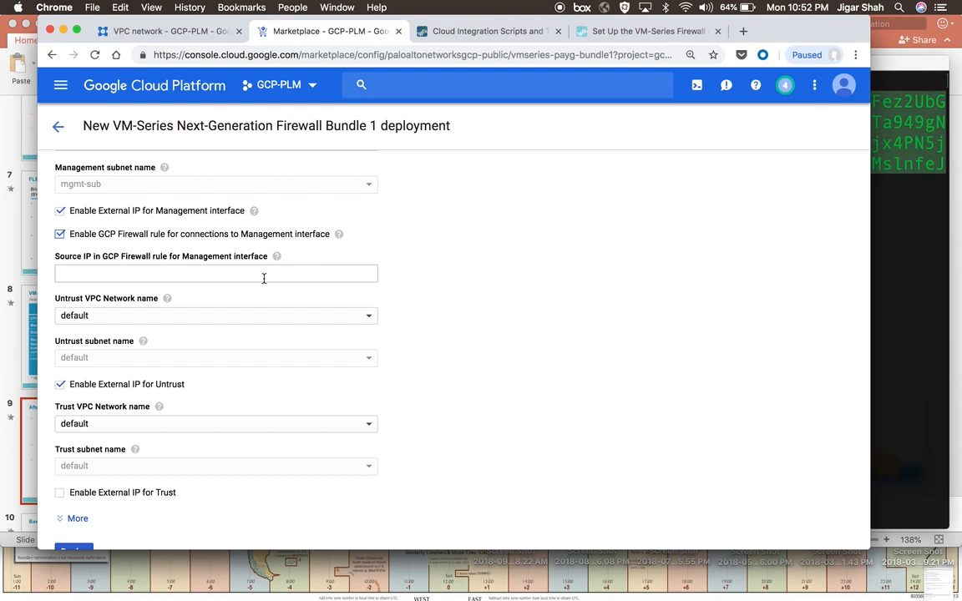
key(super+t)
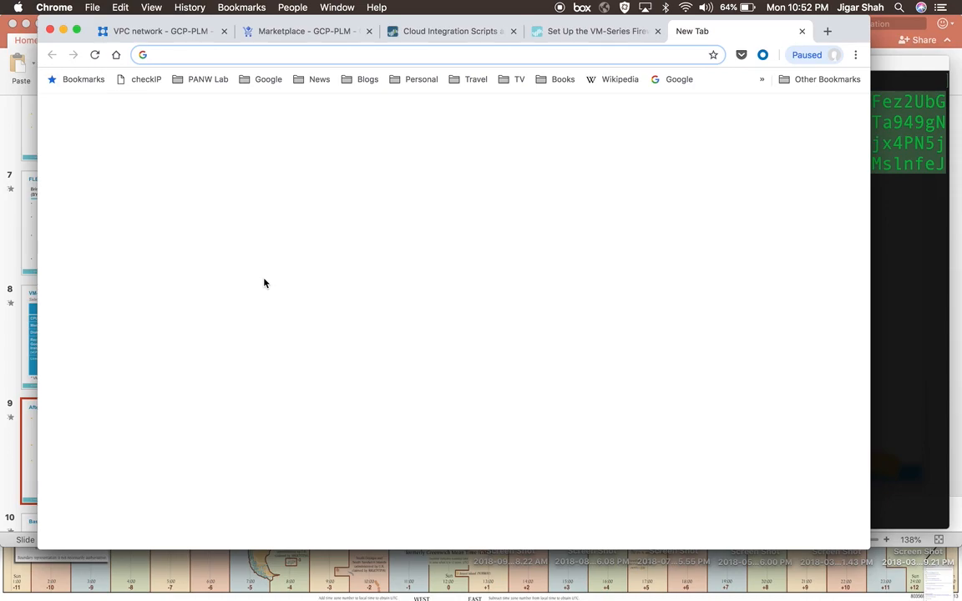
text(what's my ip)
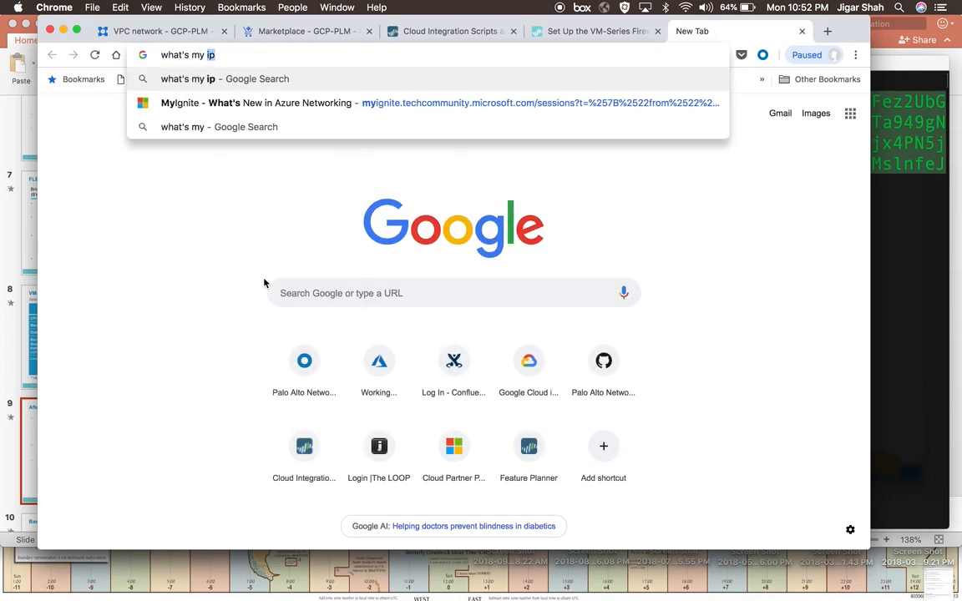
key(Return)
drag(243, 205, 149, 206)
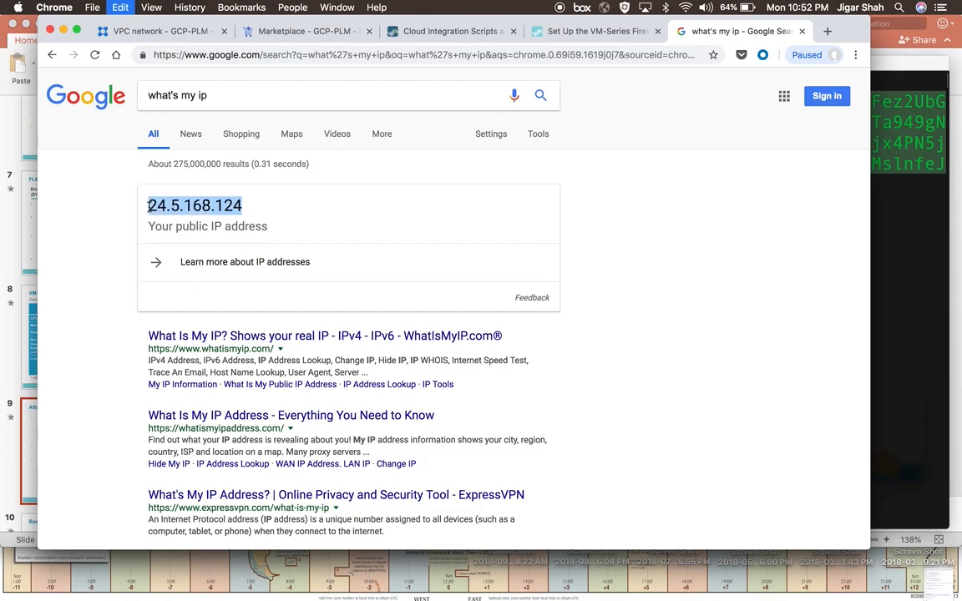
Return to the deployment form and fill in the source IP for the Management firewall rule with the copied public IP address.
key(super+w)
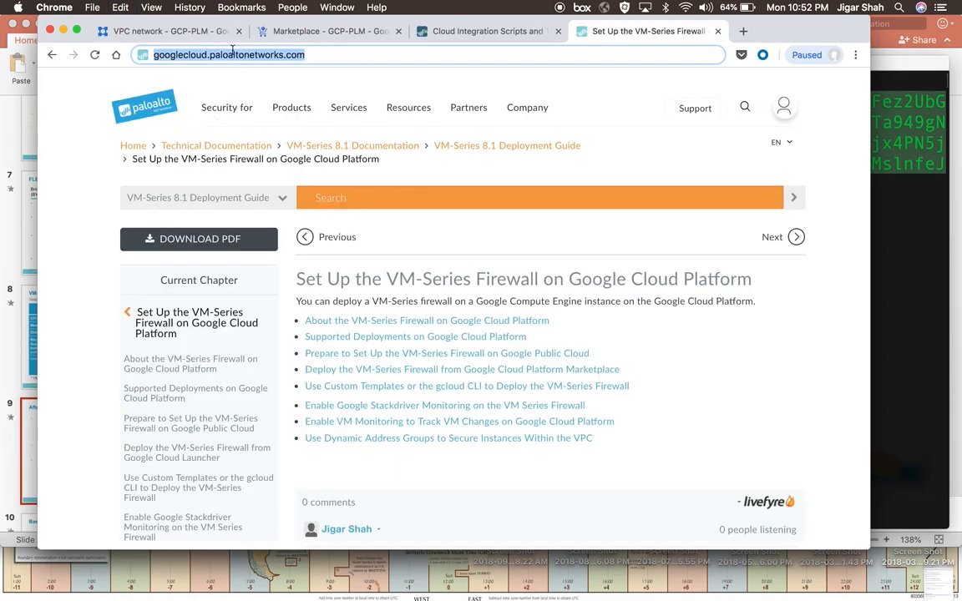
click(326, 31)
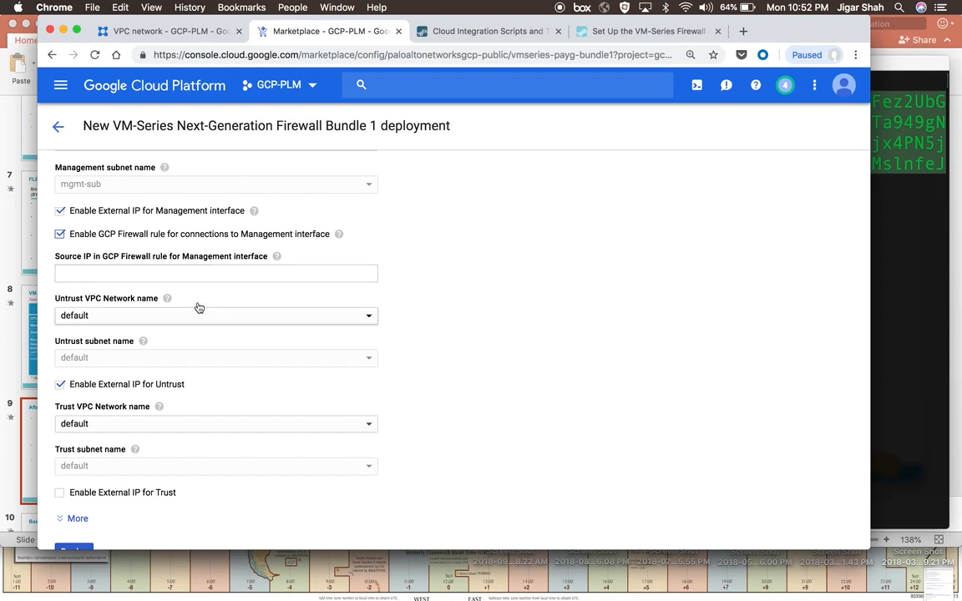
click(212, 273)
key(super+v)
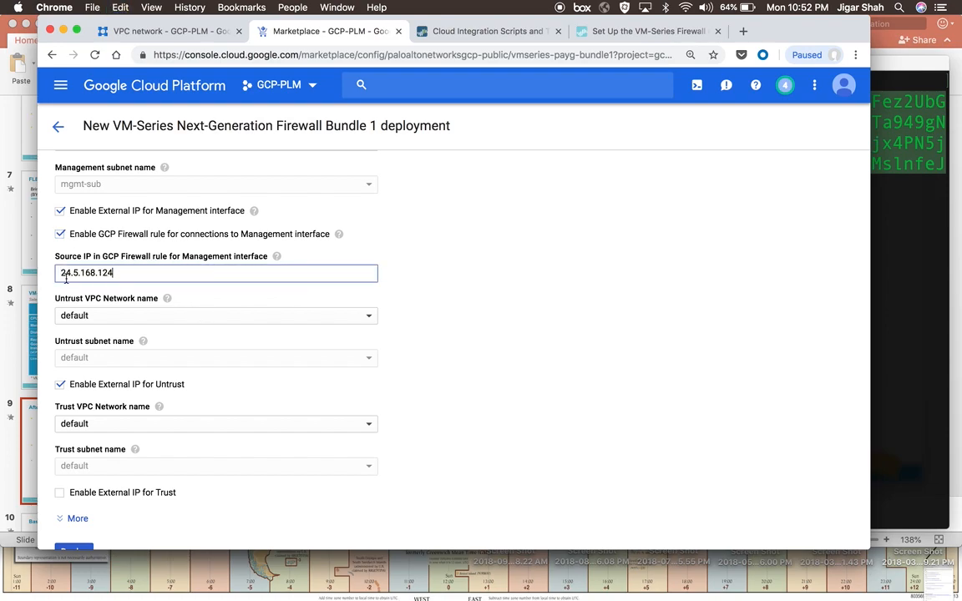
drag(119, 275, 55, 275)
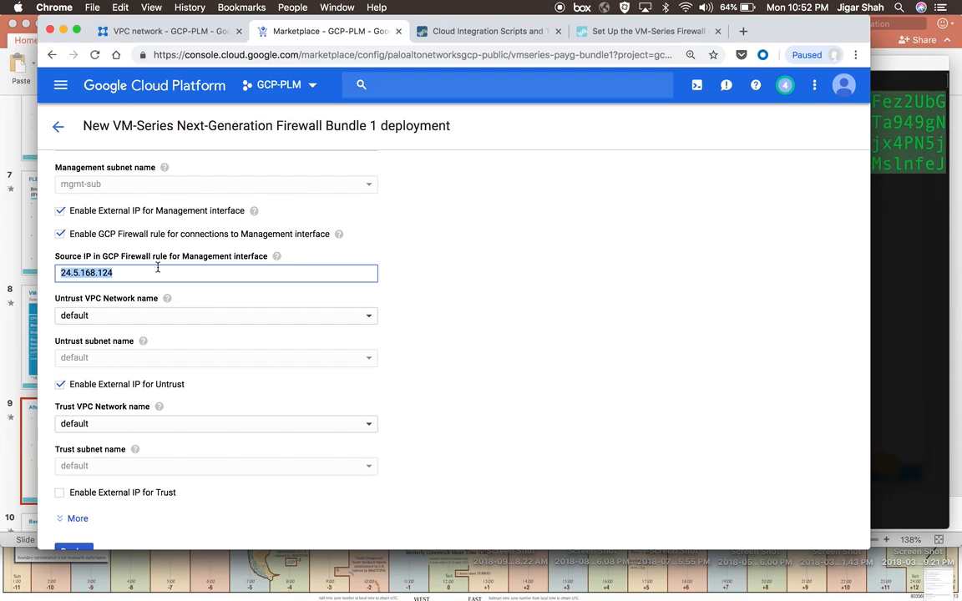
Set the Untrust VPC network to untrust and the Trust VPC network to trust.
scroll(191, 281, down, 1)
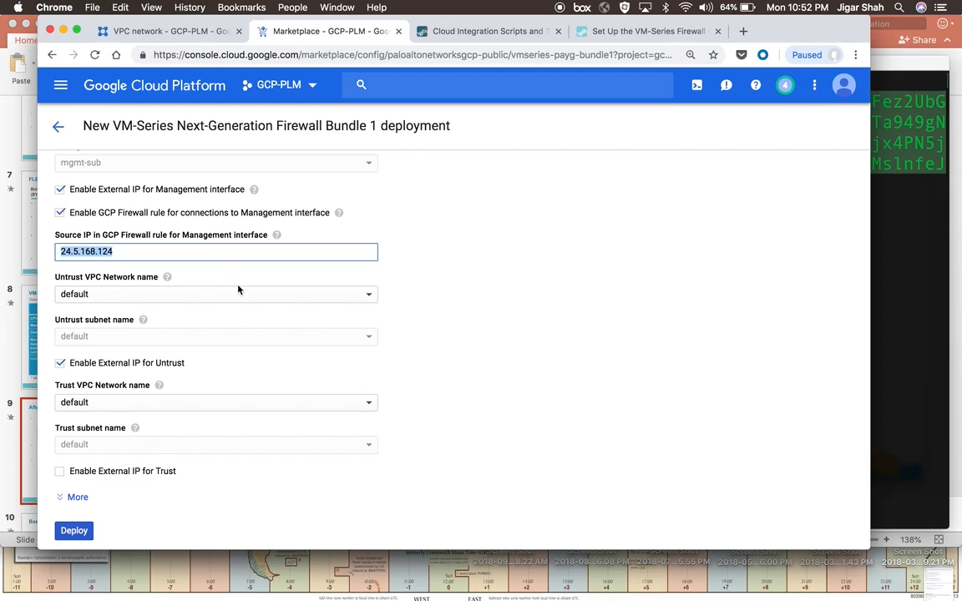
click(224, 298)
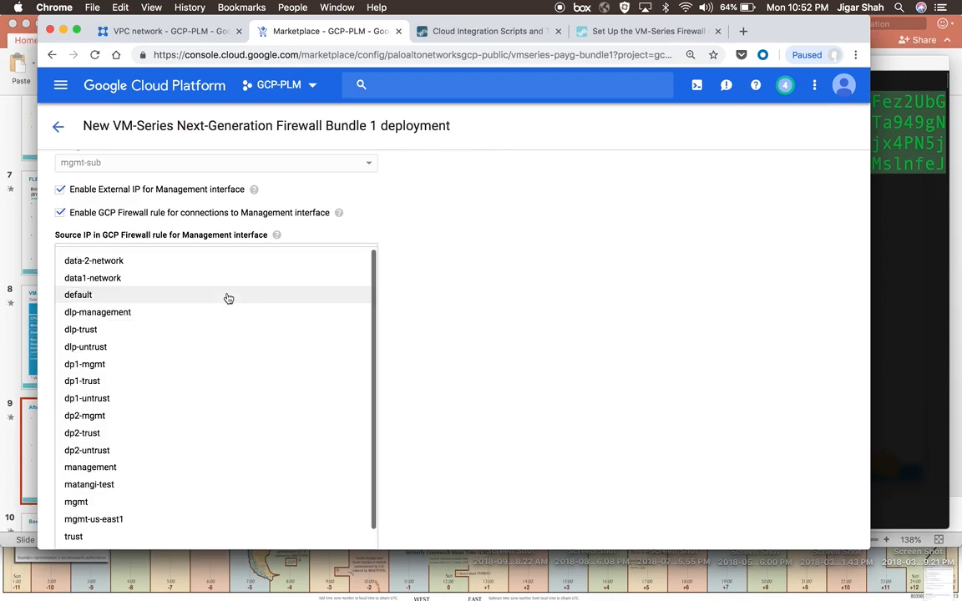
scroll(177, 519, down, 1)
click(161, 536)
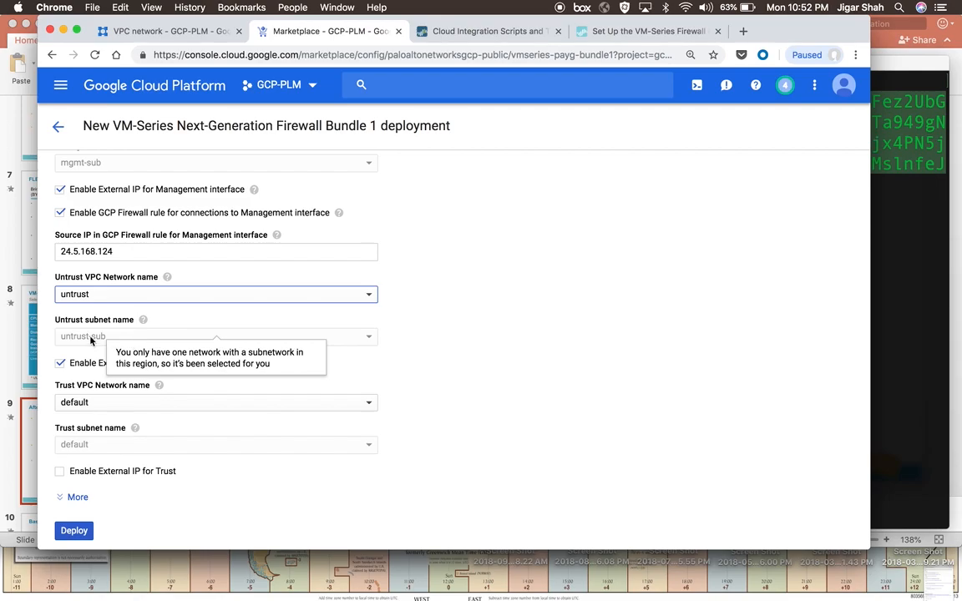
click(201, 412)
scroll(185, 462, down, 3)
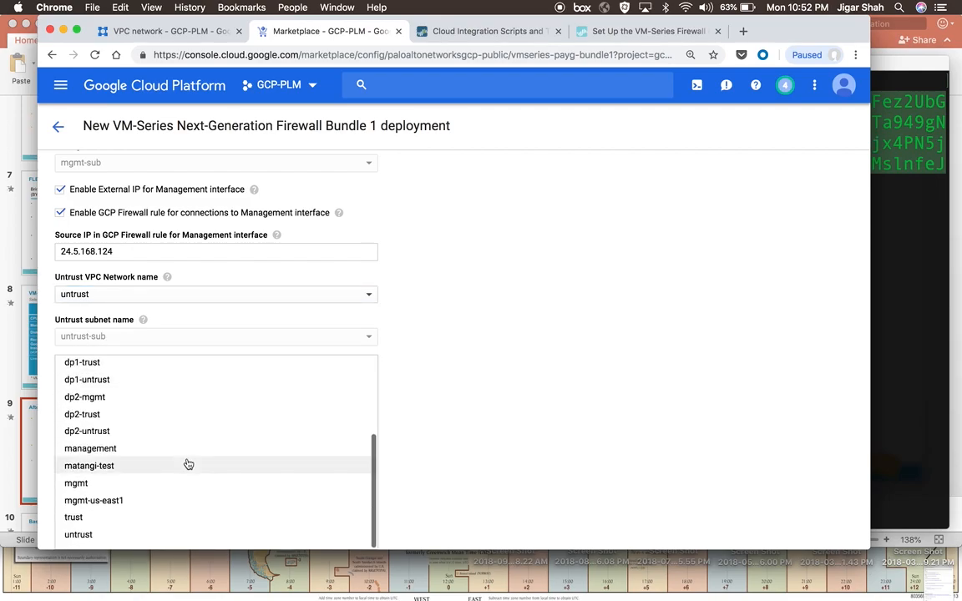
click(146, 518)
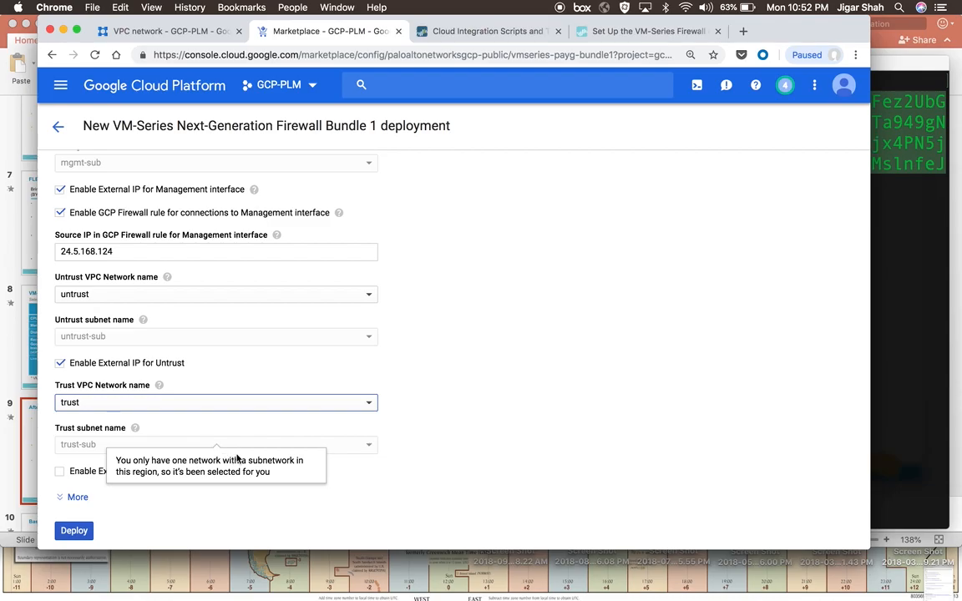
Review the deployment settings, including the additional dataplane interface options, and deploy the firewall.
scroll(236, 457, up, 15)
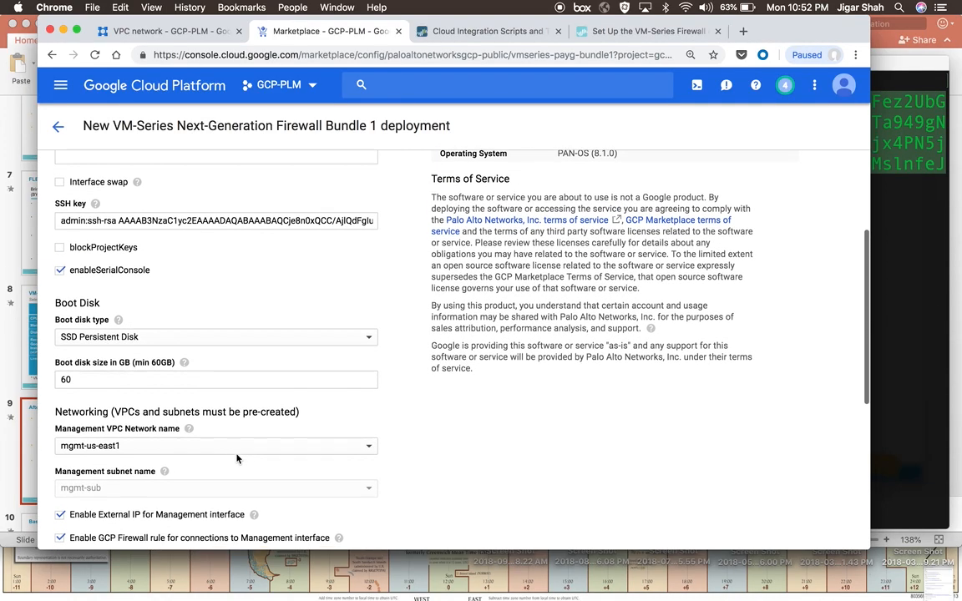
scroll(236, 457, up, 2)
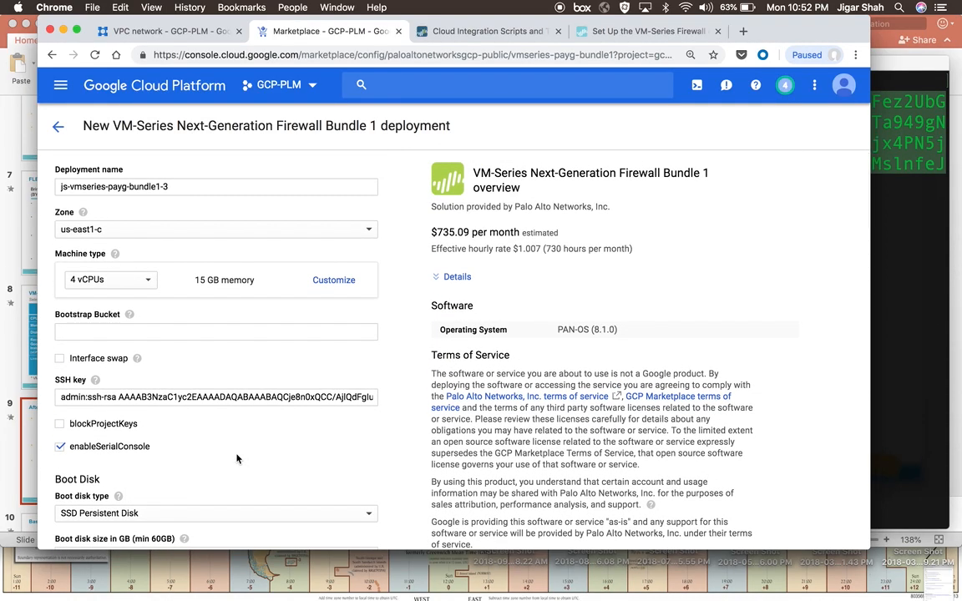
scroll(237, 457, down, 15)
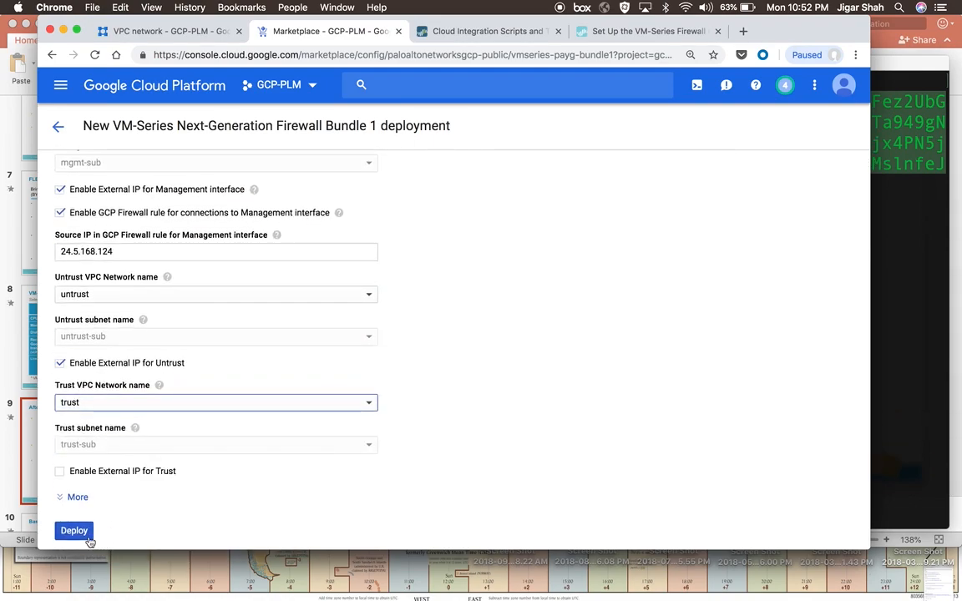
click(78, 505)
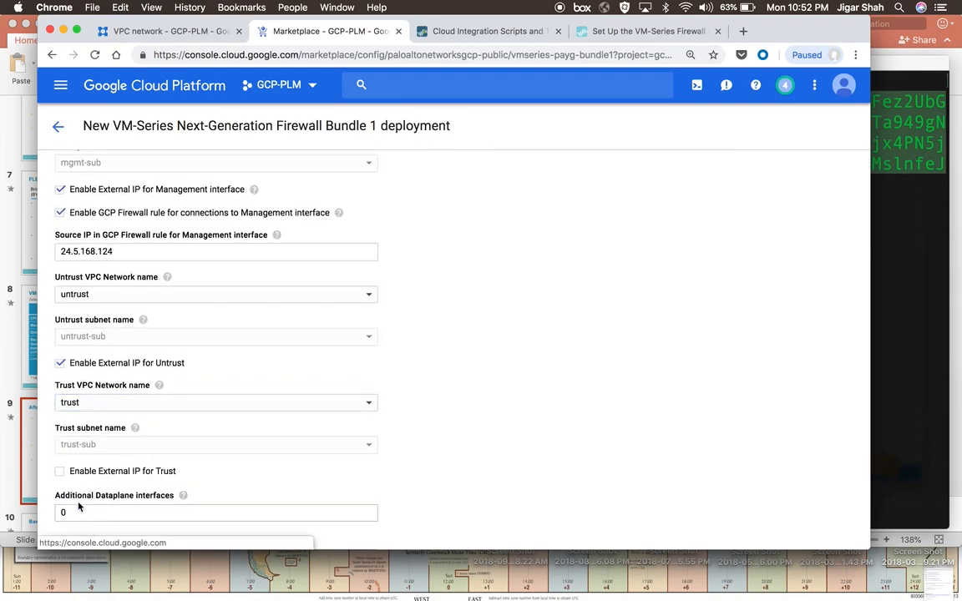
scroll(263, 472, down, 5)
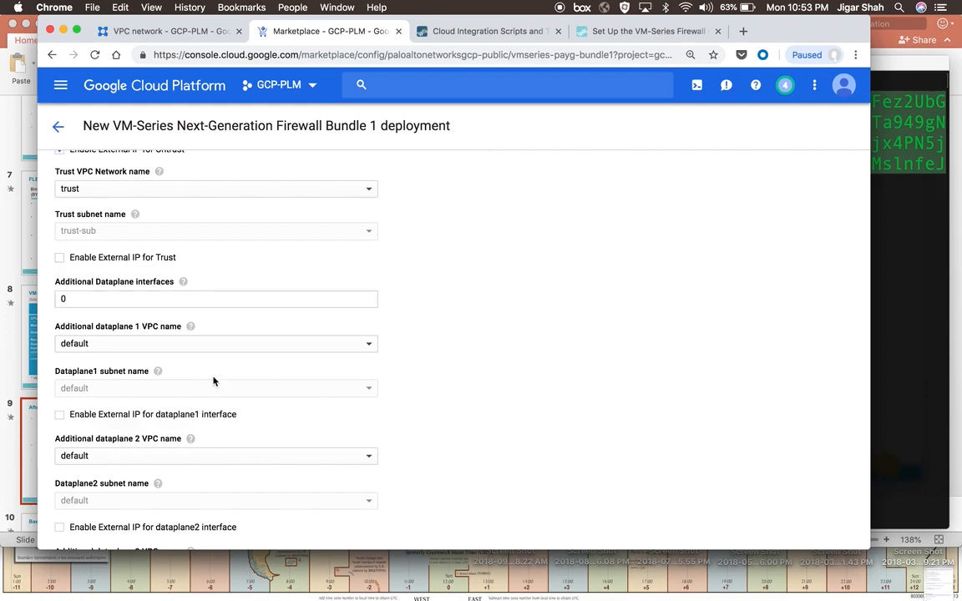
scroll(213, 381, down, 2)
scroll(213, 381, down, 6)
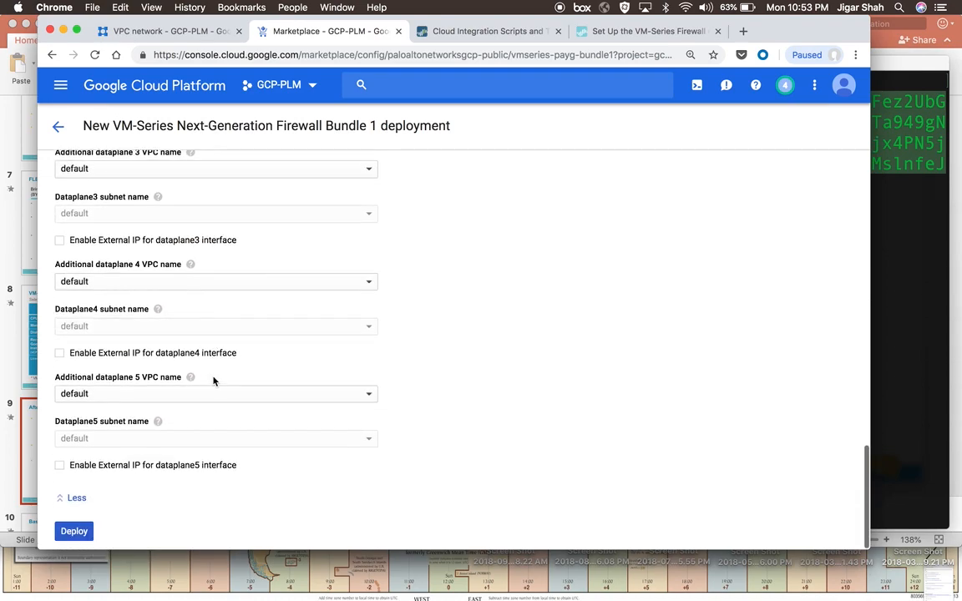
click(82, 534)
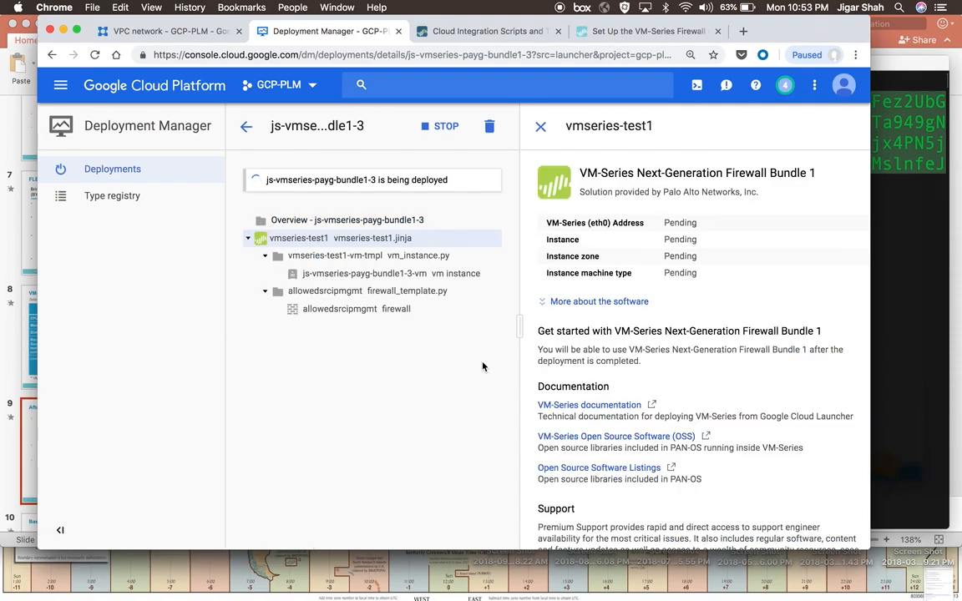
Switch to PowerPoint and highlight the ssh command line under Login to VM-Series firewall via SSH on the After Deployment slide.
key(super+Tab)
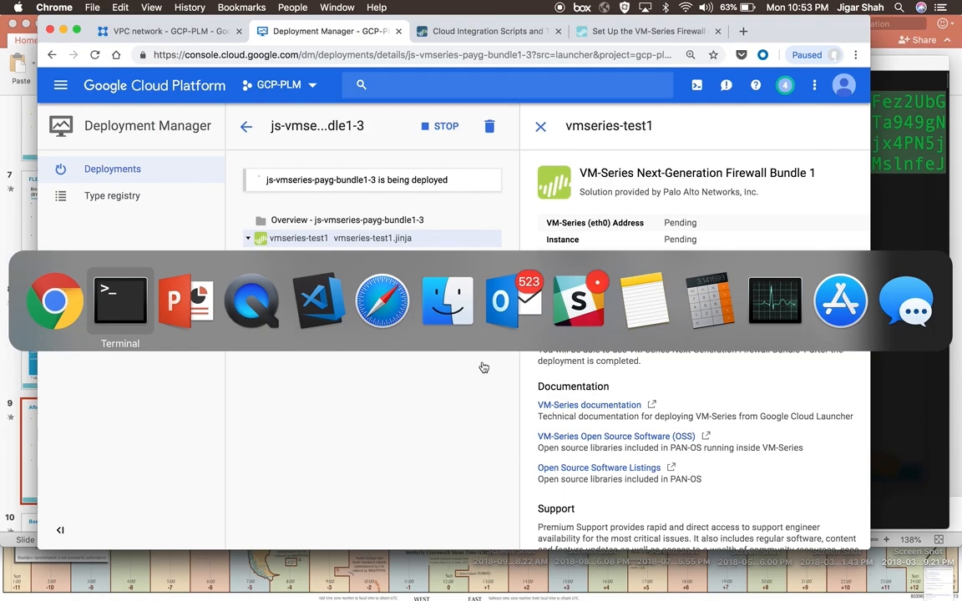
key(super+Tab)
key(super+Tab)
key(super+Tab)
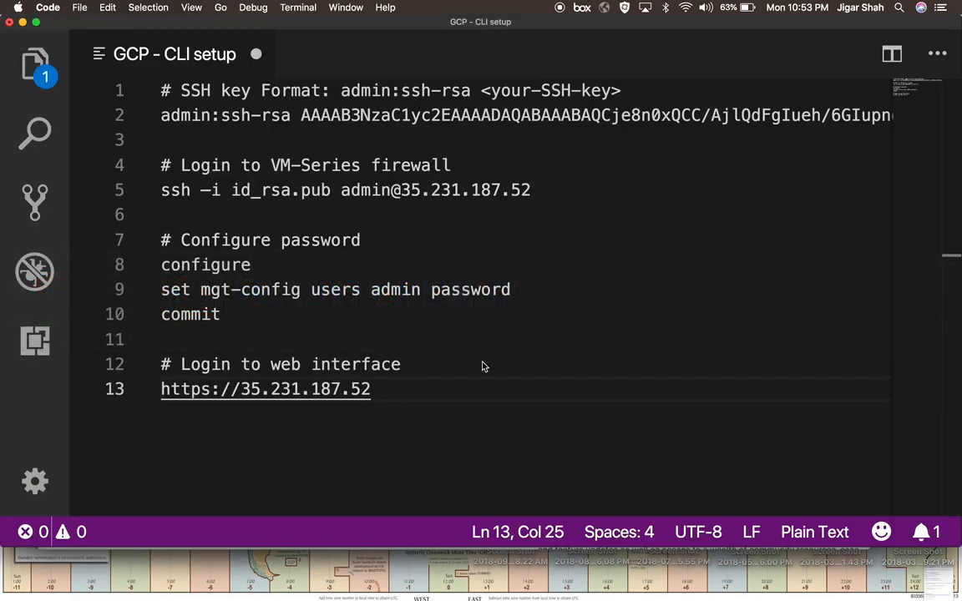
key(super+Tab)
key(super+Tab)
key(super+Tab)
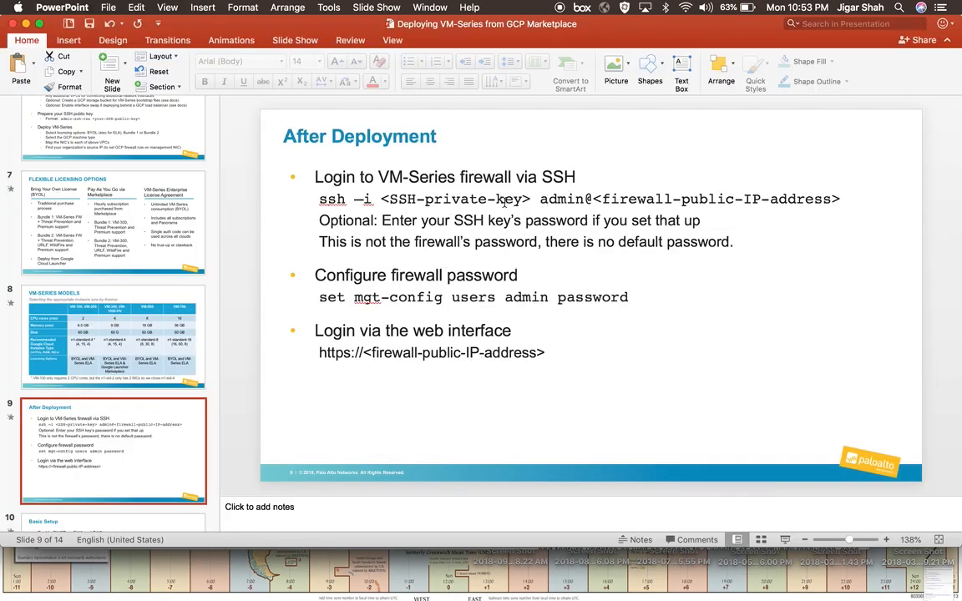
click(589, 178)
key(Right)
key(shift+Down)
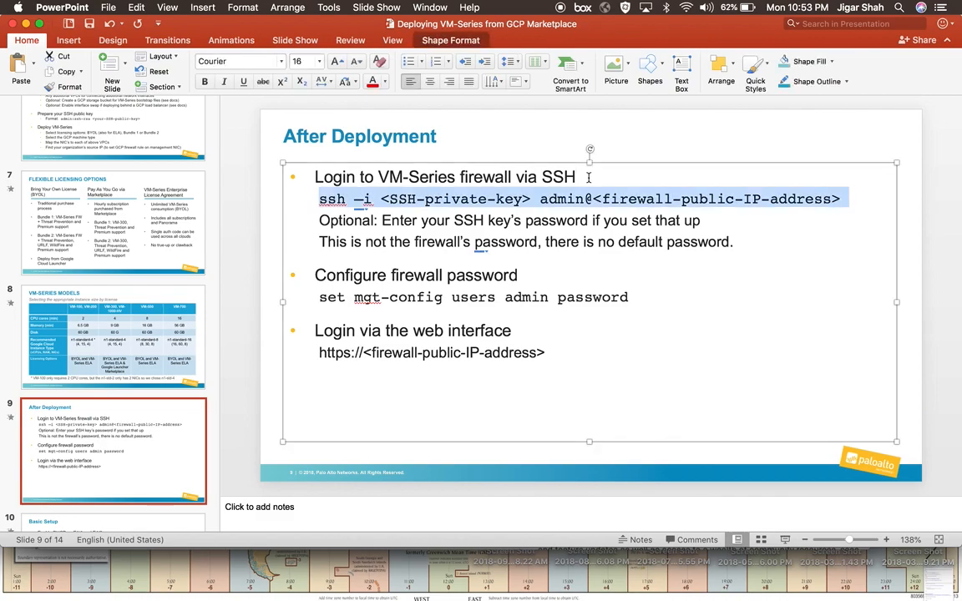
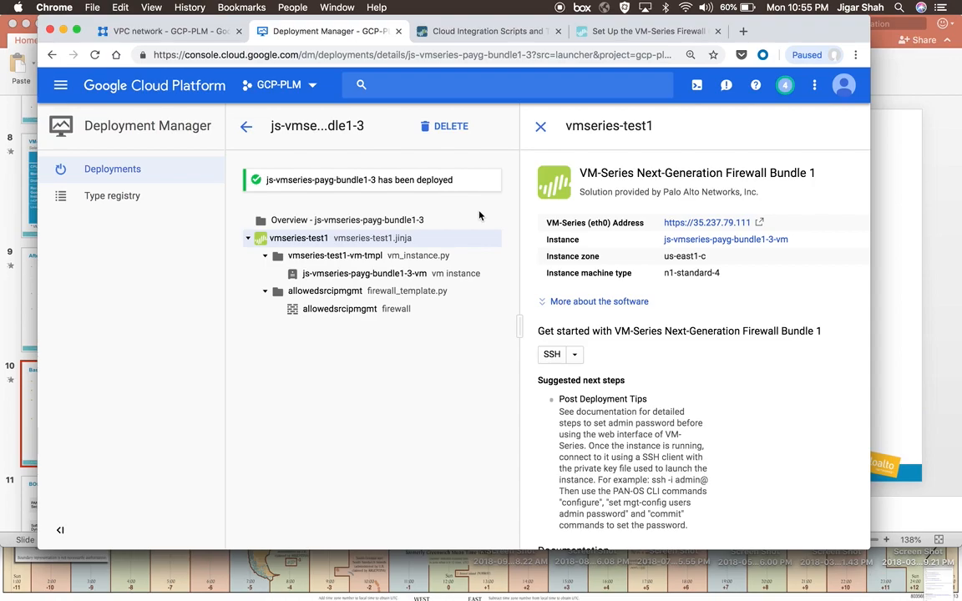
Open the VM-Series (eth0) web address of the js-vmseries-payg-bundle1-3 deployment.
click(688, 223)
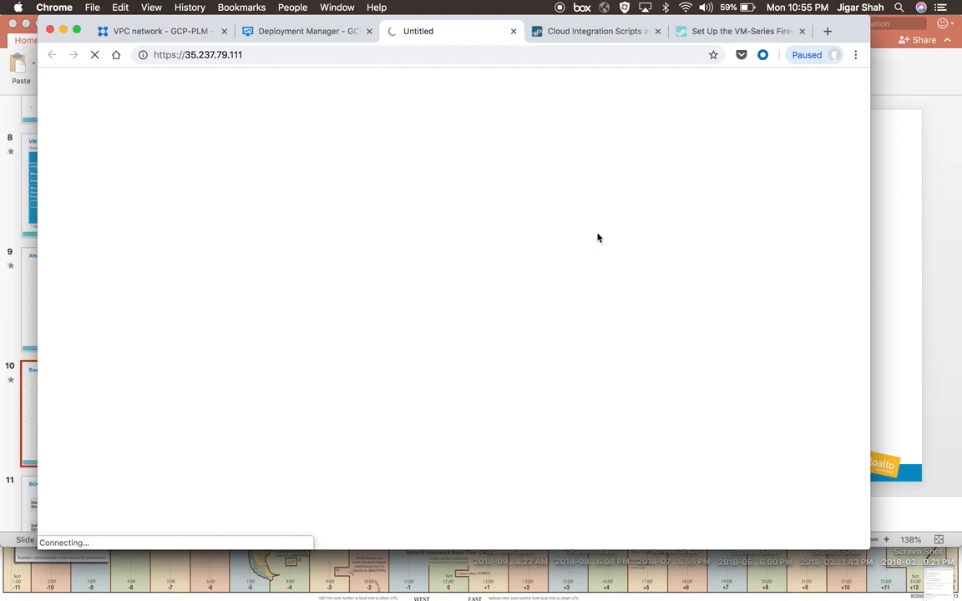
On the Cloud Integration page, view the Two-Tier GCP Template and Two-Tier Terraform Template details under Google Cloud Platform.
click(598, 32)
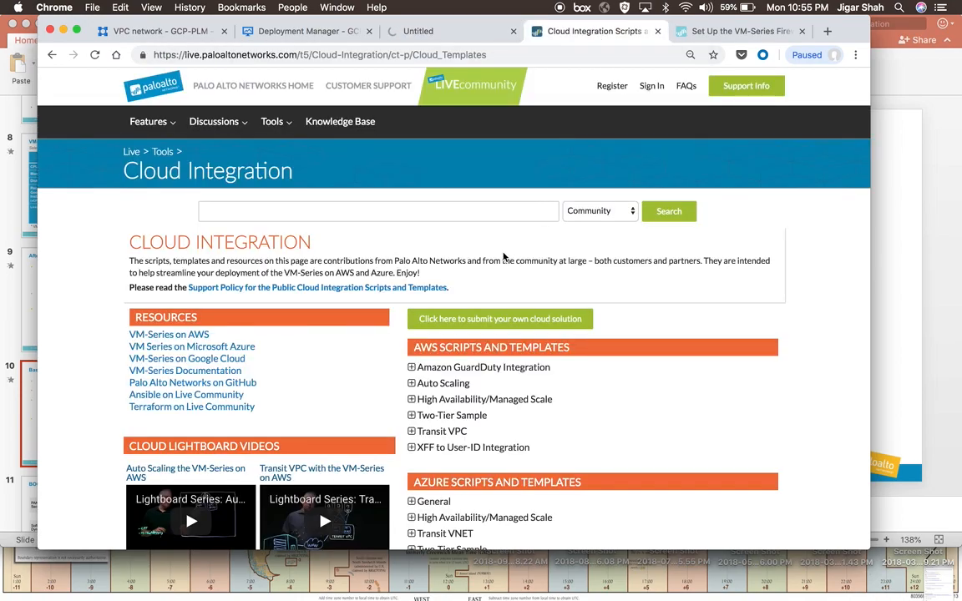
scroll(503, 257, down, 10)
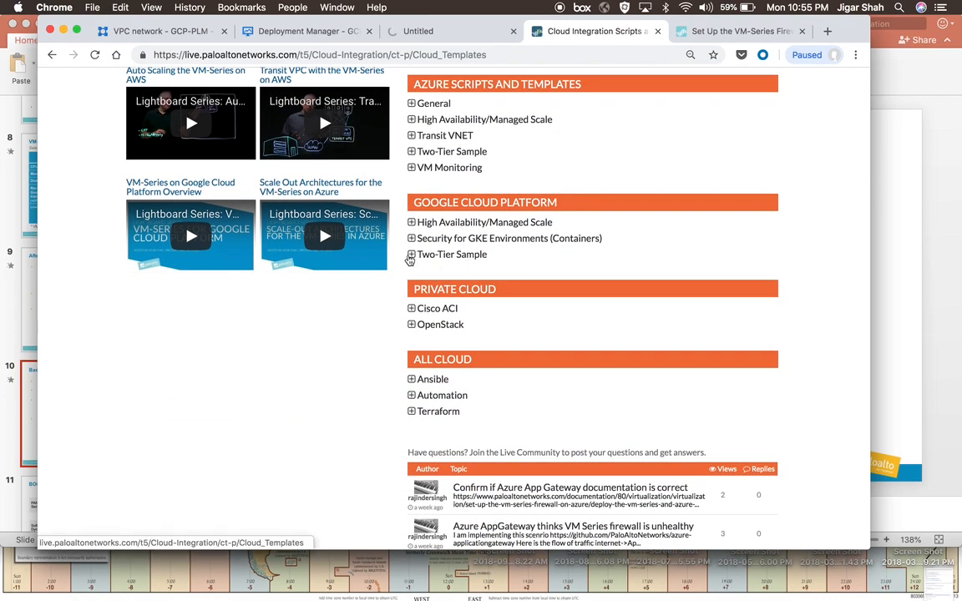
click(413, 256)
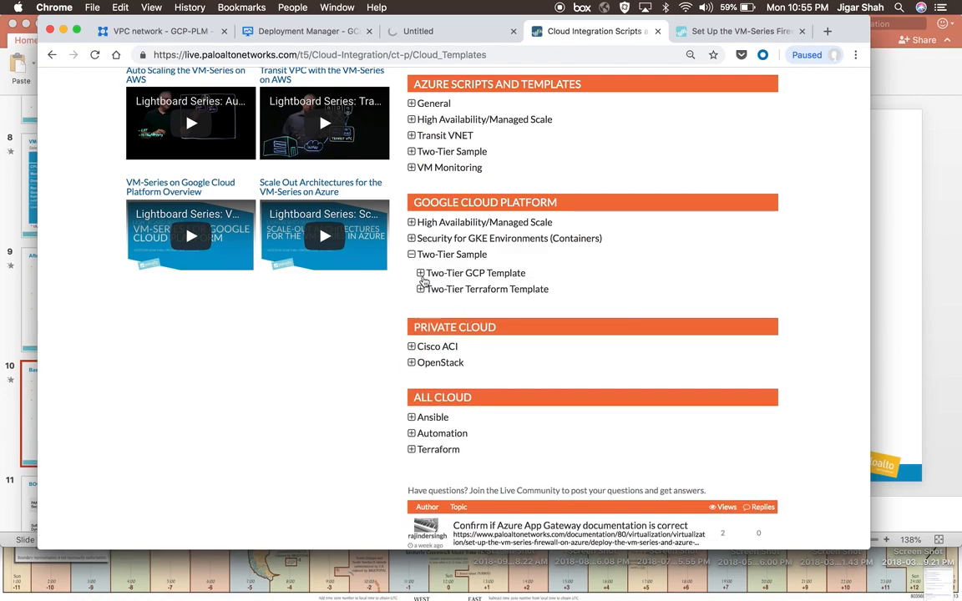
click(421, 274)
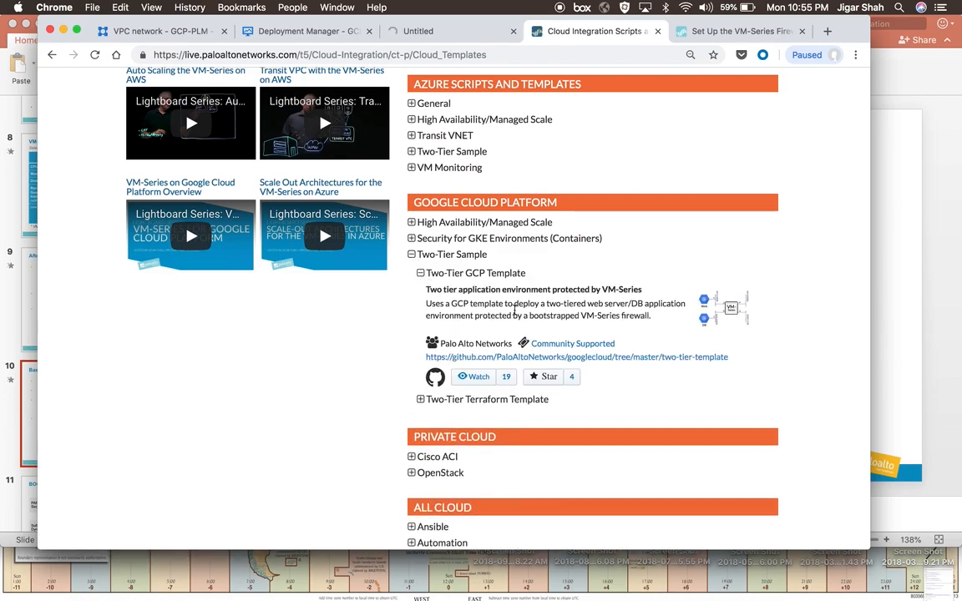
scroll(514, 309, down, 1)
scroll(515, 309, down, 1)
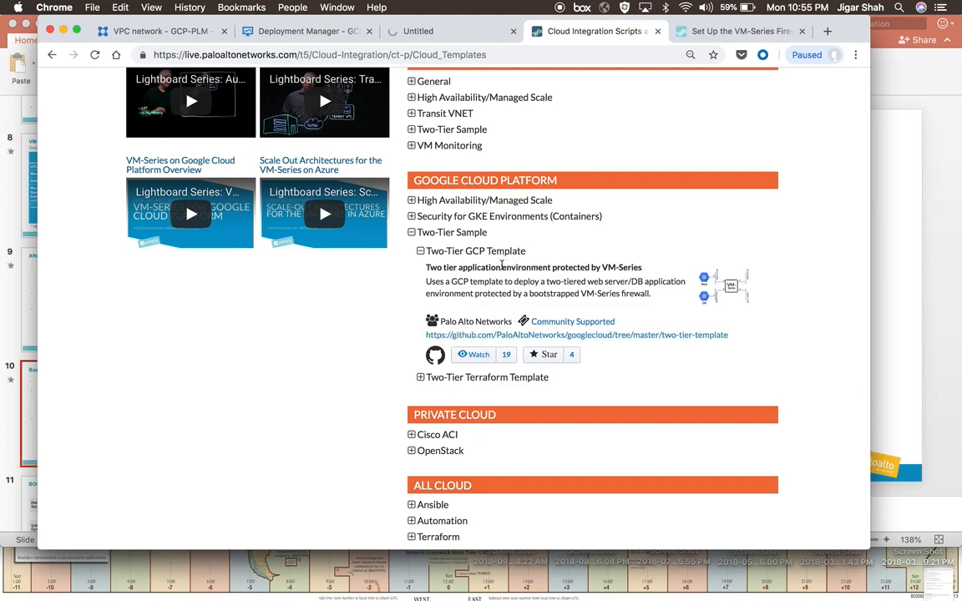
click(422, 377)
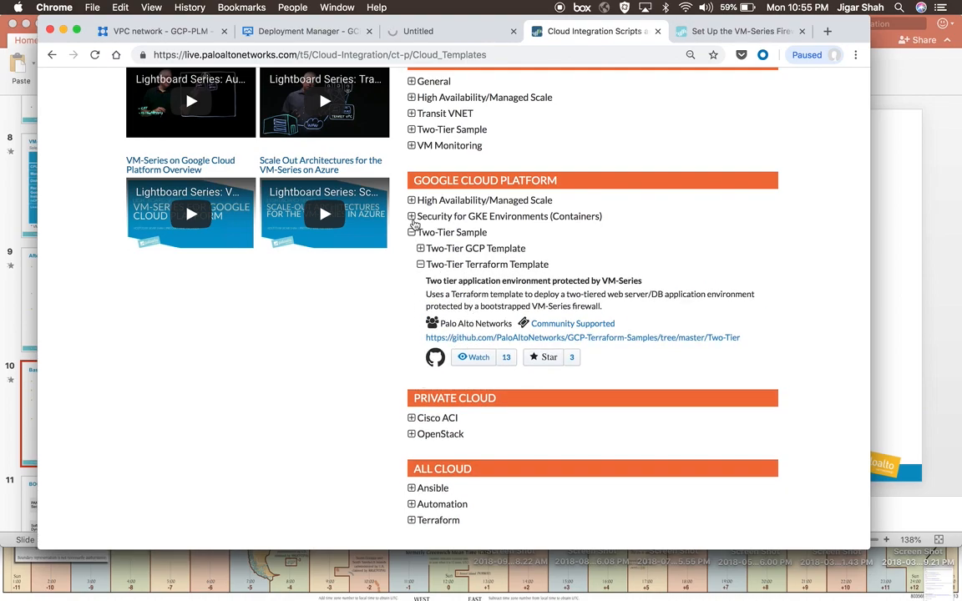
View the Managed Scale and Managed Scale for GKE Environments details under Google Cloud Platform's High Availability/Managed Scale.
click(413, 202)
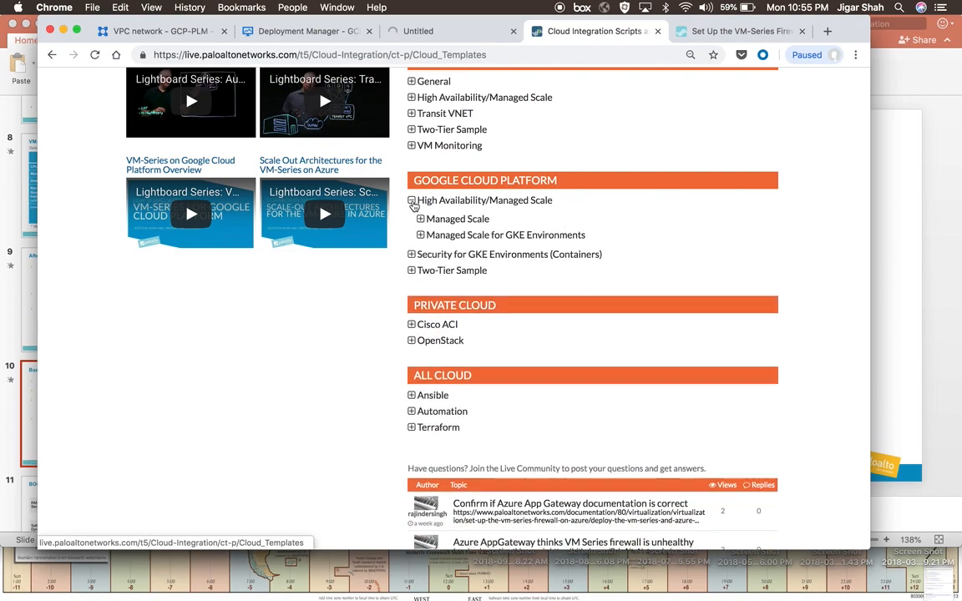
click(420, 219)
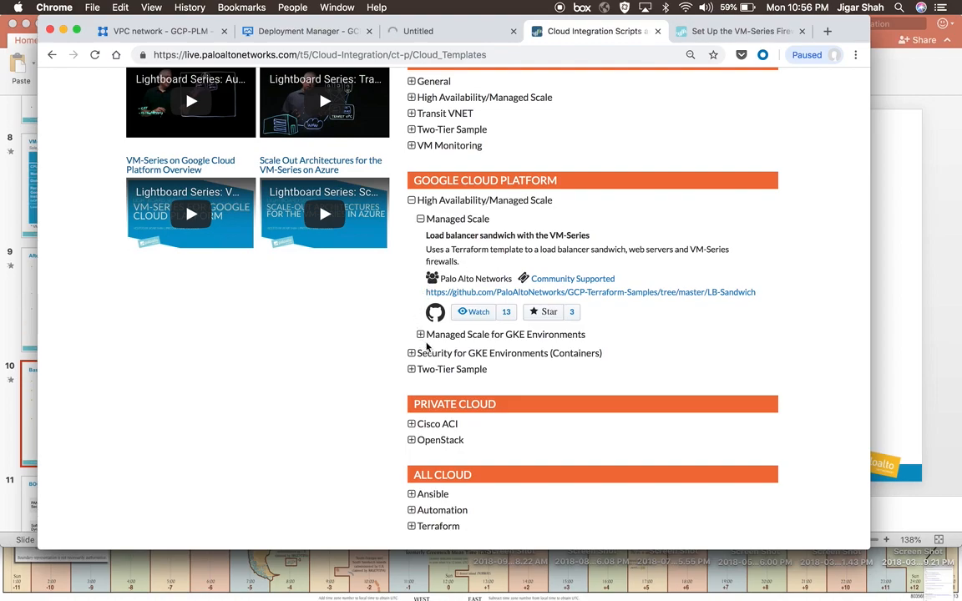
click(421, 334)
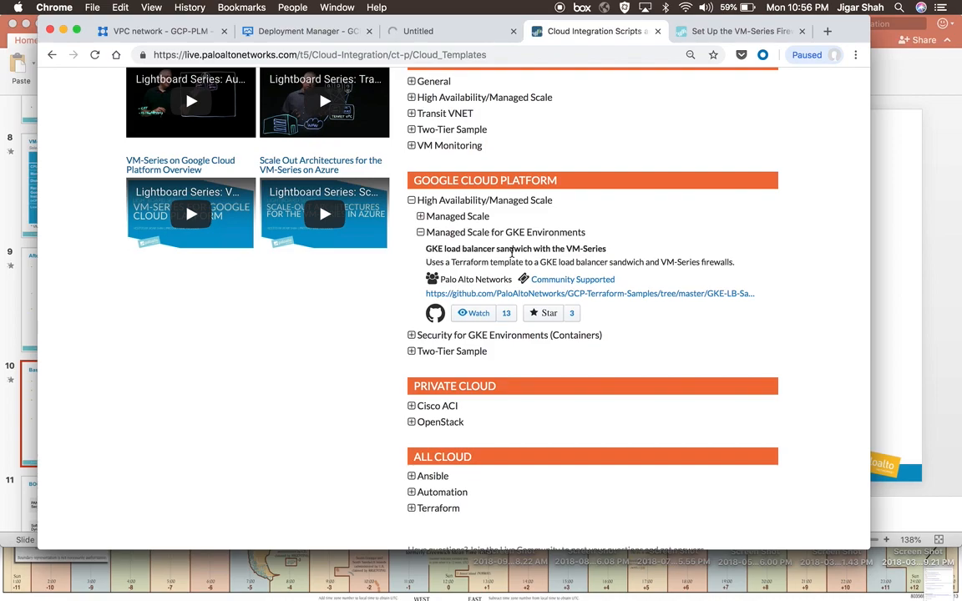
Expand Two-Tier Sample under Google Cloud Platform and open the GitHub link of the Two-Tier GCP Template.
scroll(512, 252, up, 2)
scroll(512, 253, down, 3)
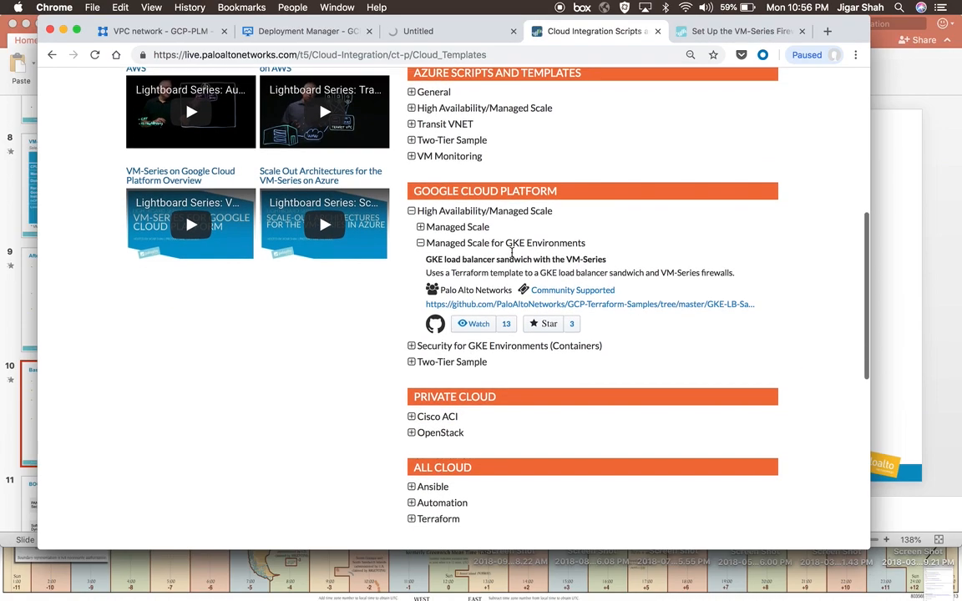
scroll(512, 256, up, 1)
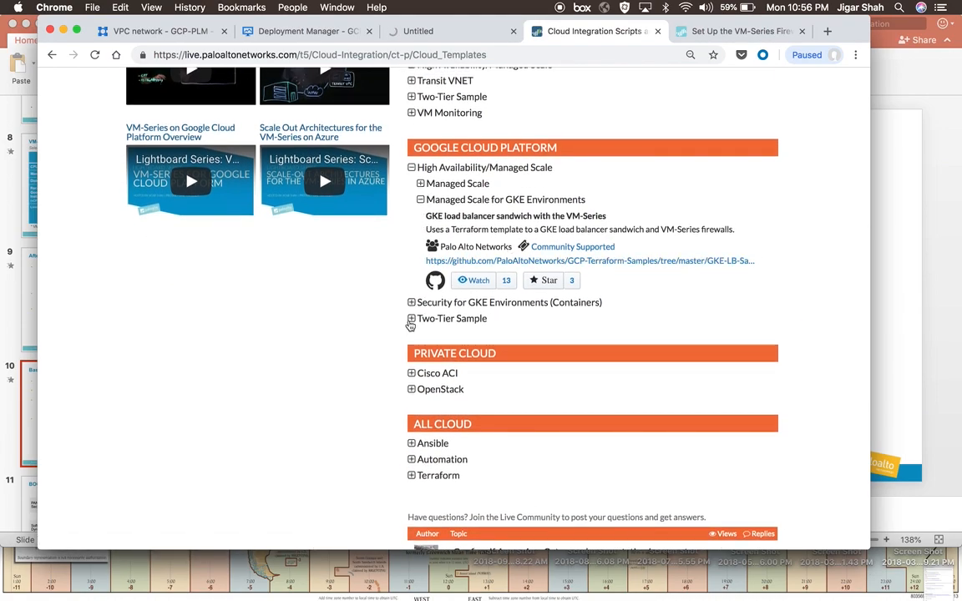
click(411, 320)
click(421, 218)
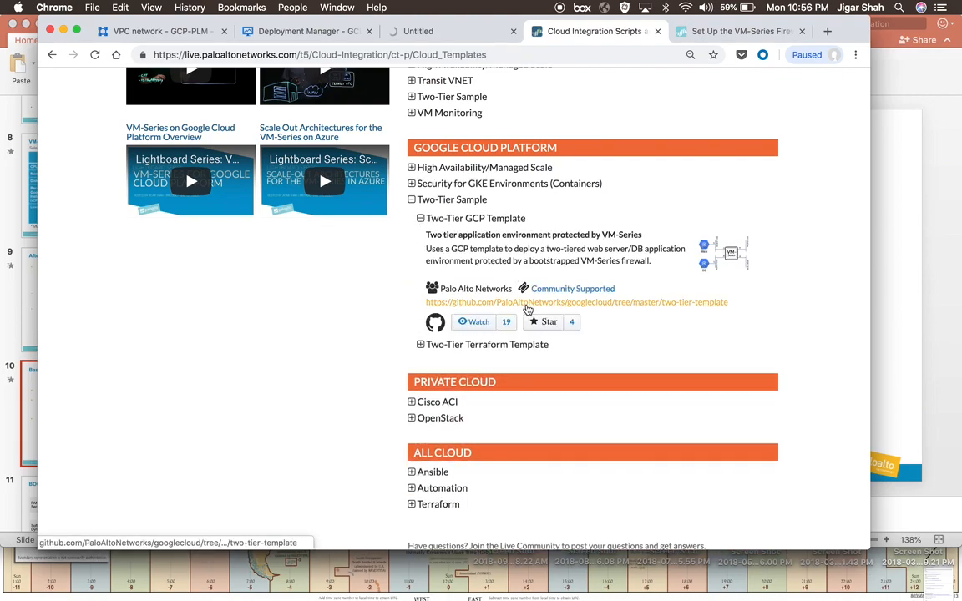
click(527, 304)
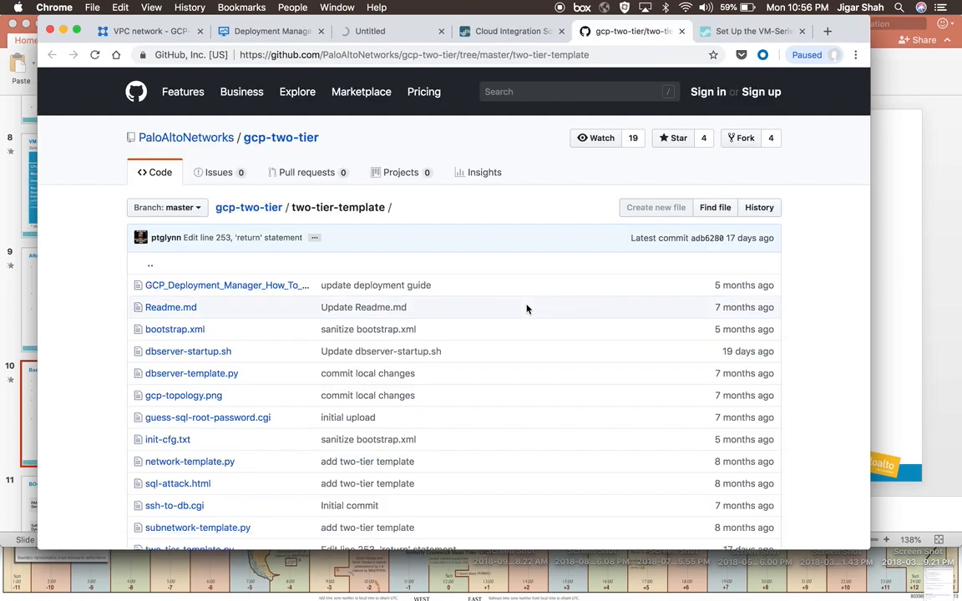
Examine the two-tier-template repository's file list, the Readme's topology diagram, and its Deployment Guide and support sections.
scroll(527, 309, down, 10)
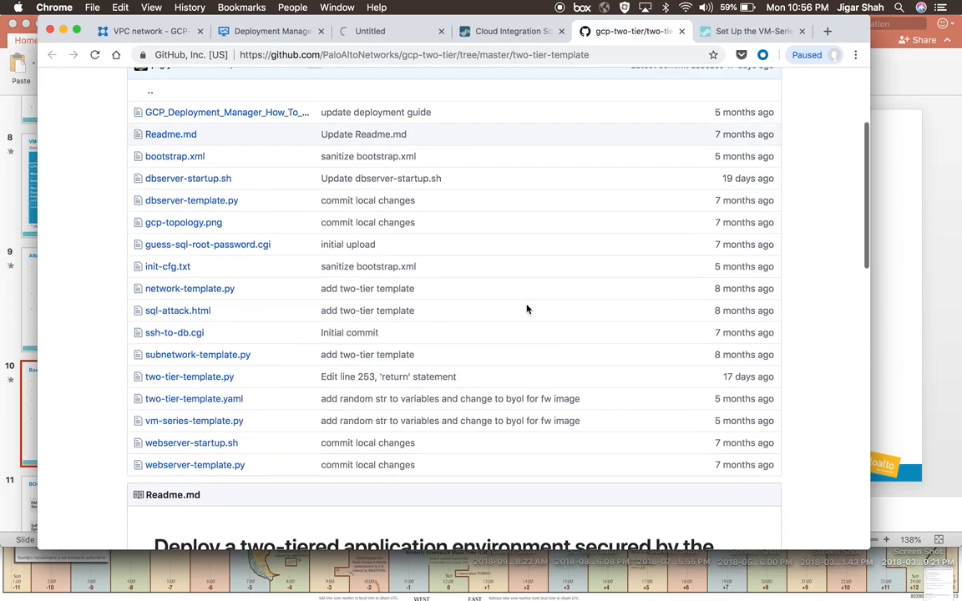
scroll(527, 309, down, 6)
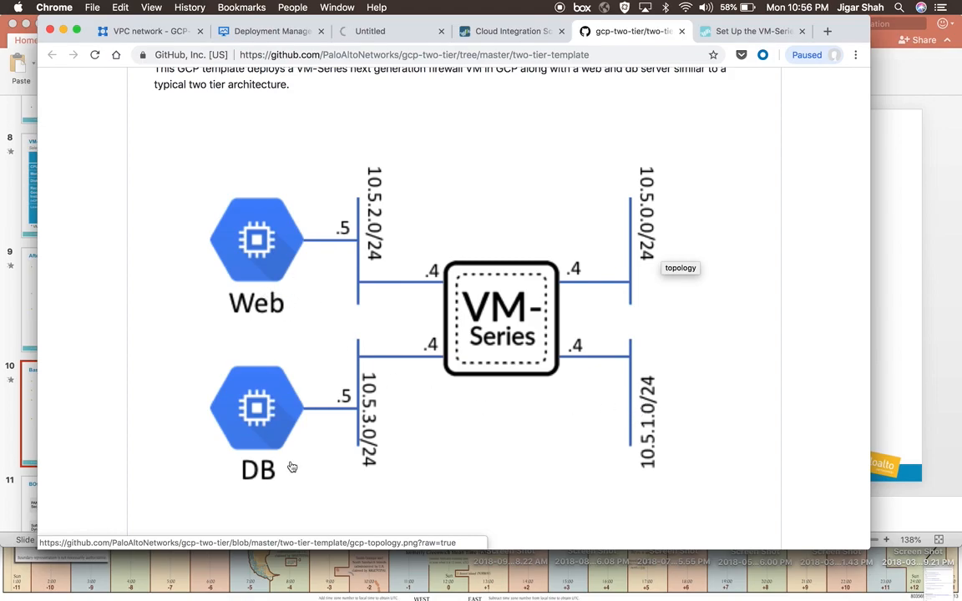
scroll(290, 461, down, 7)
scroll(291, 466, down, 1)
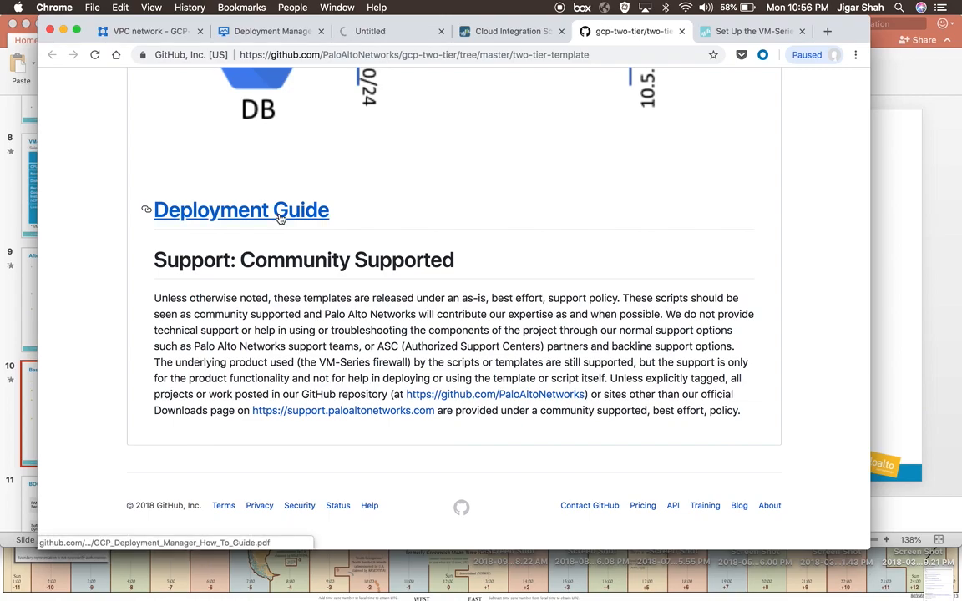
scroll(280, 218, up, 15)
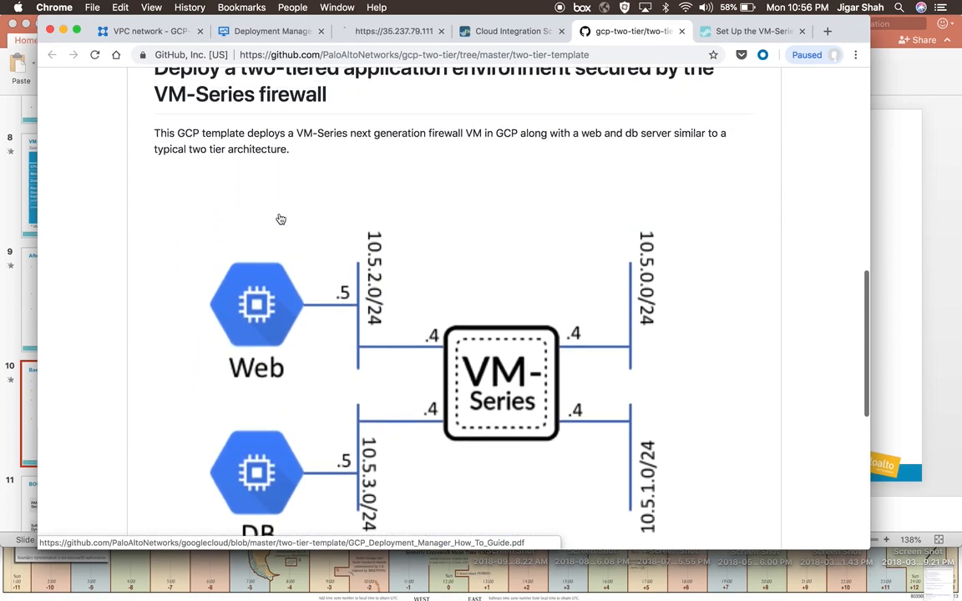
scroll(281, 218, up, 2)
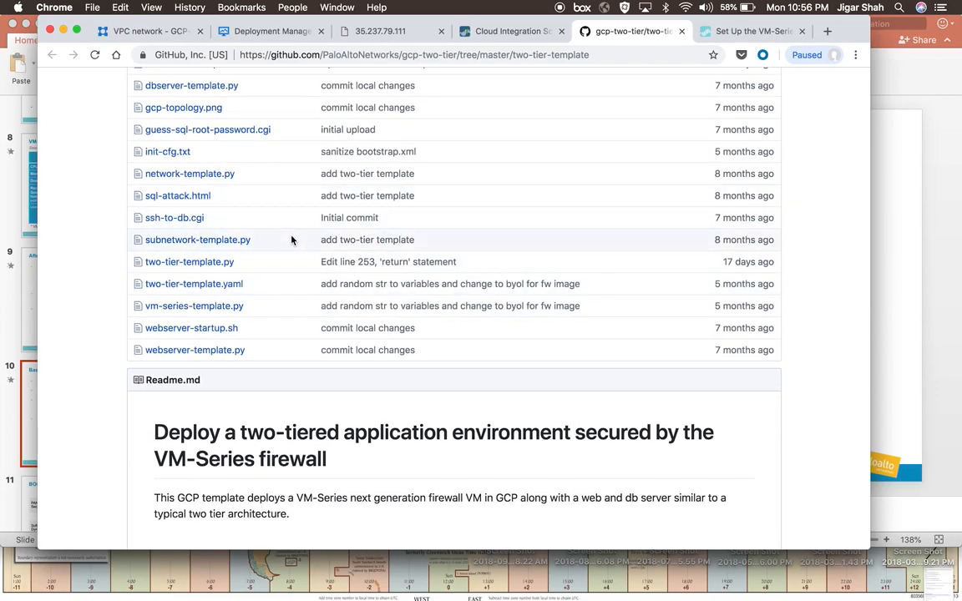
scroll(292, 240, up, 4)
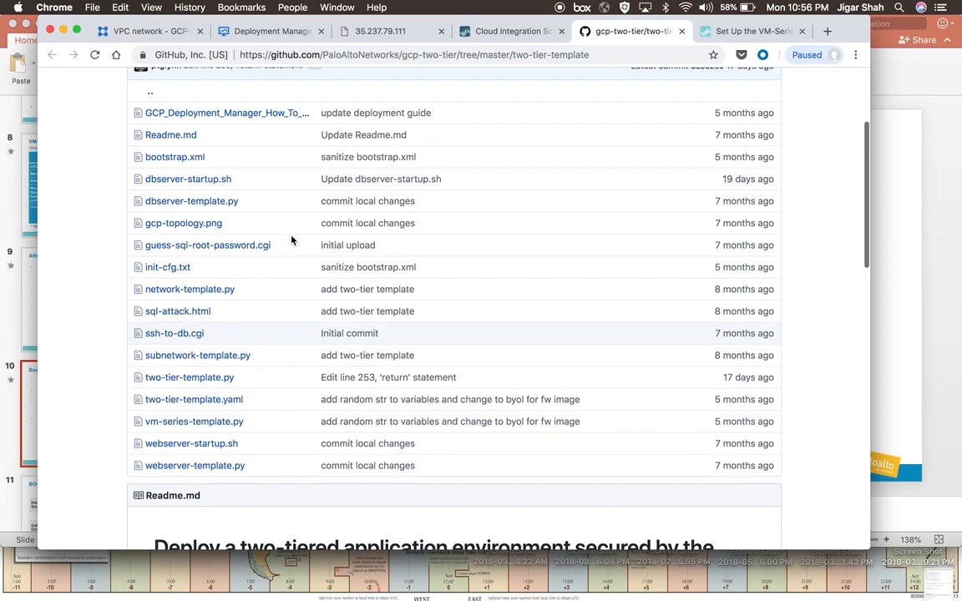
scroll(291, 241, up, 2)
scroll(292, 240, down, 2)
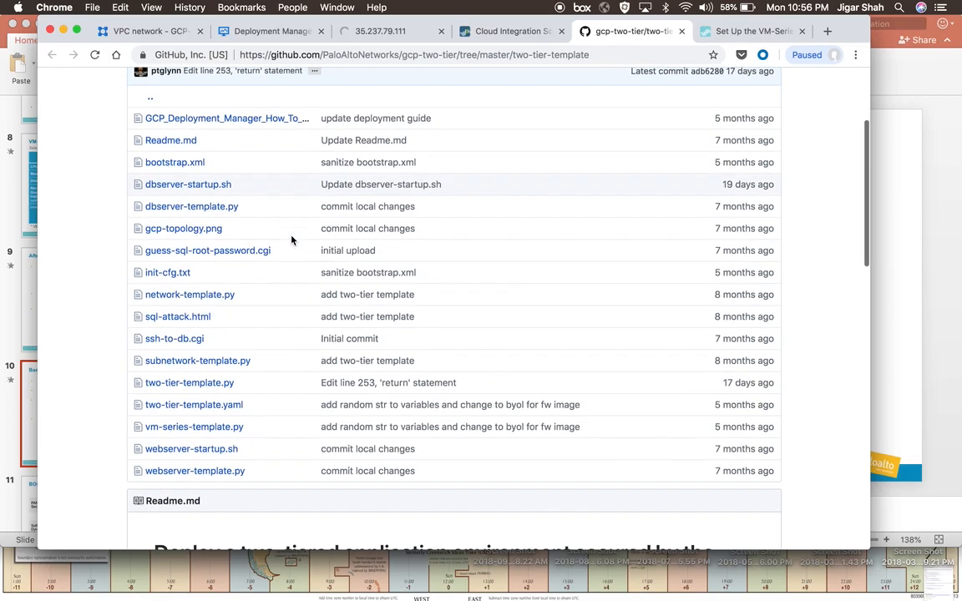
scroll(291, 240, down, 13)
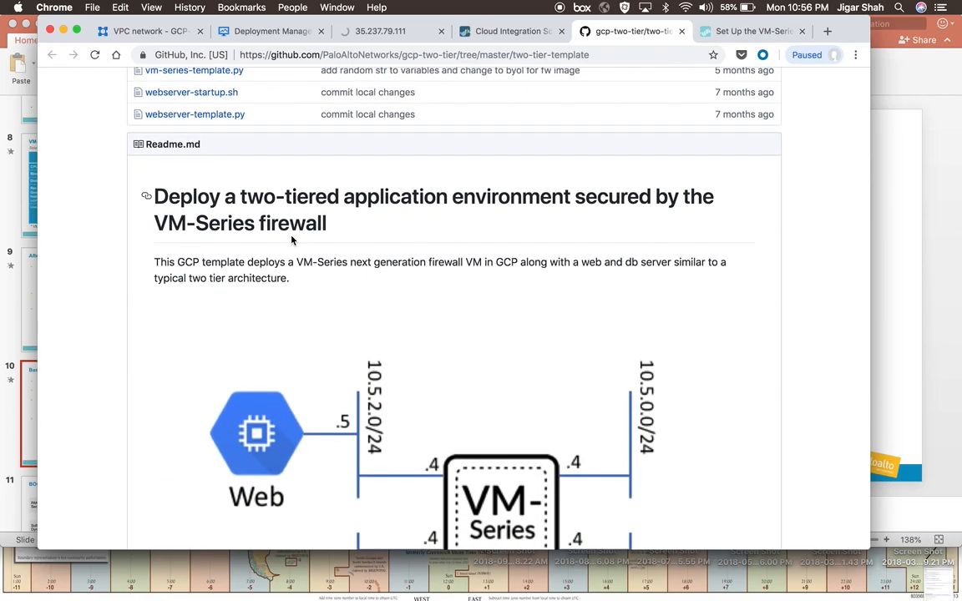
scroll(291, 241, up, 14)
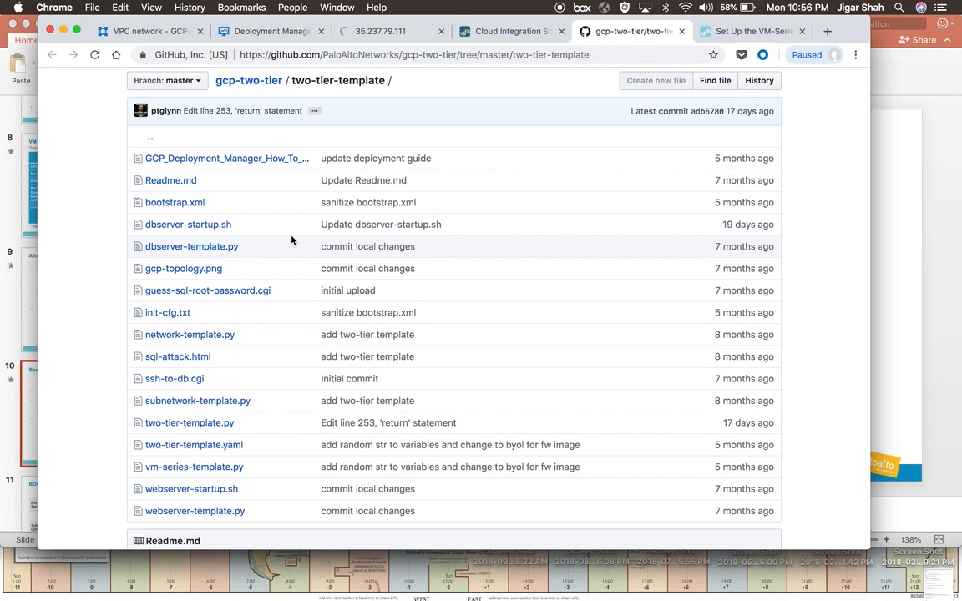
Return to the firewall's web address page and copy the IP address 35.237.79.111.
click(386, 32)
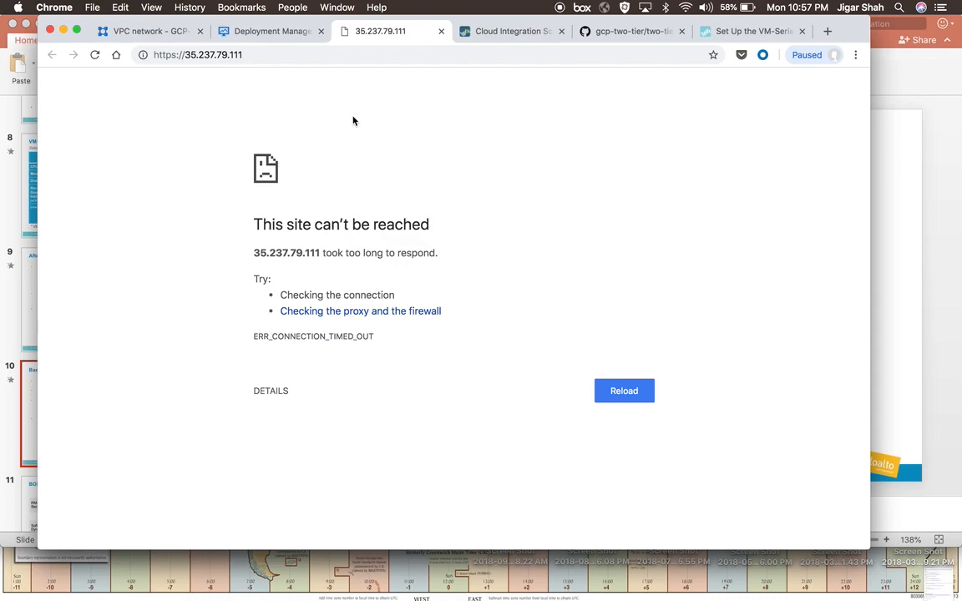
key(super+Tab)
key(super+Tab)
key(super+Tab)
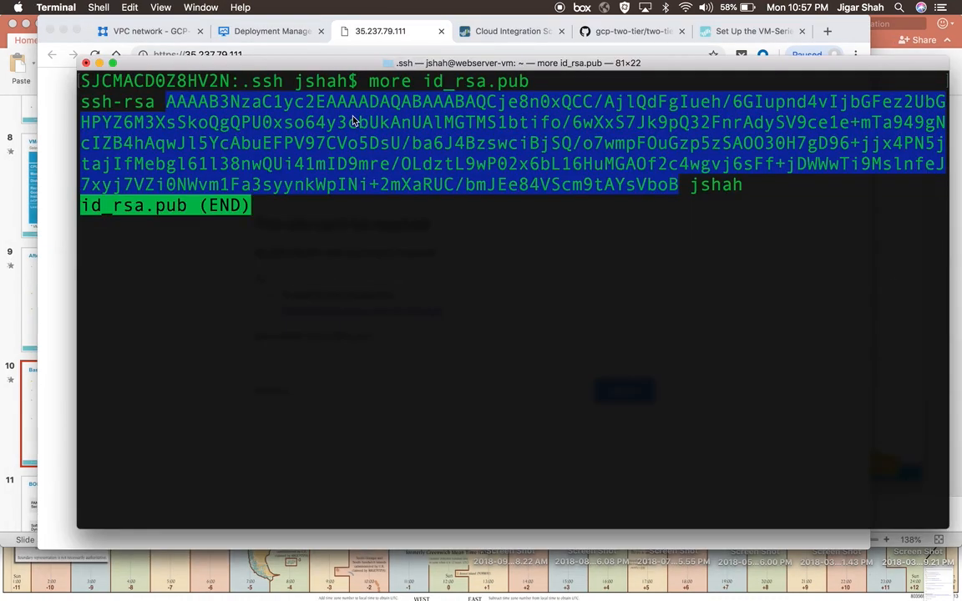
key(super+Tab)
click(273, 55)
drag(248, 55, 185, 58)
key(super+c)
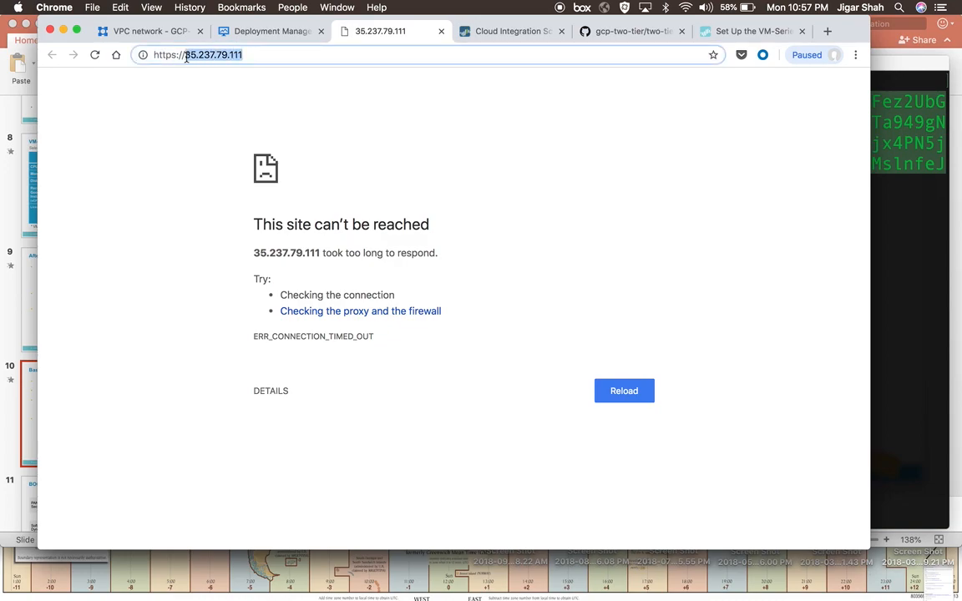
Switch to Terminal, leave the id_rsa.pub listing, and begin an ssh command at the prompt.
key(super+Tab)
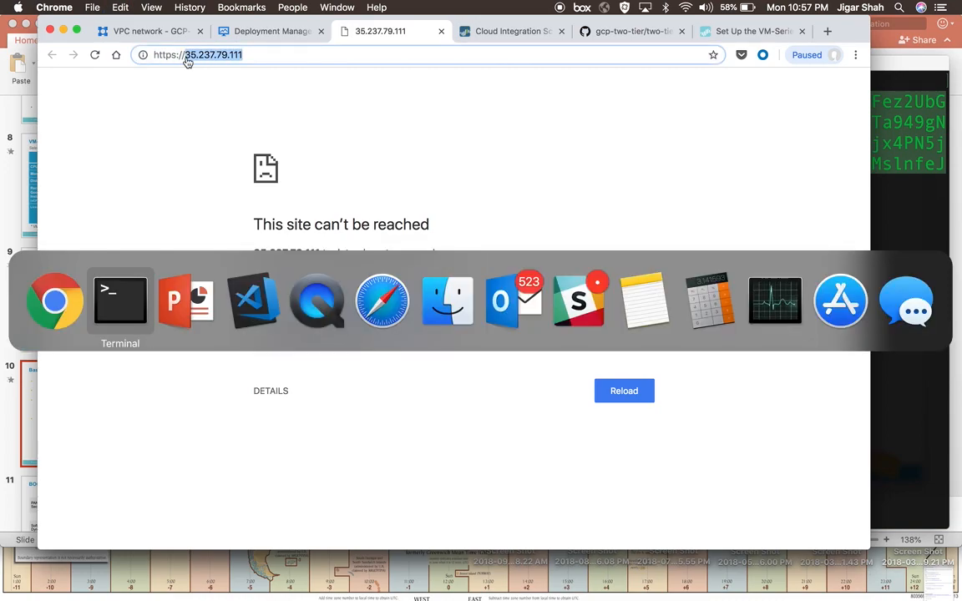
key(q)
key(Return)
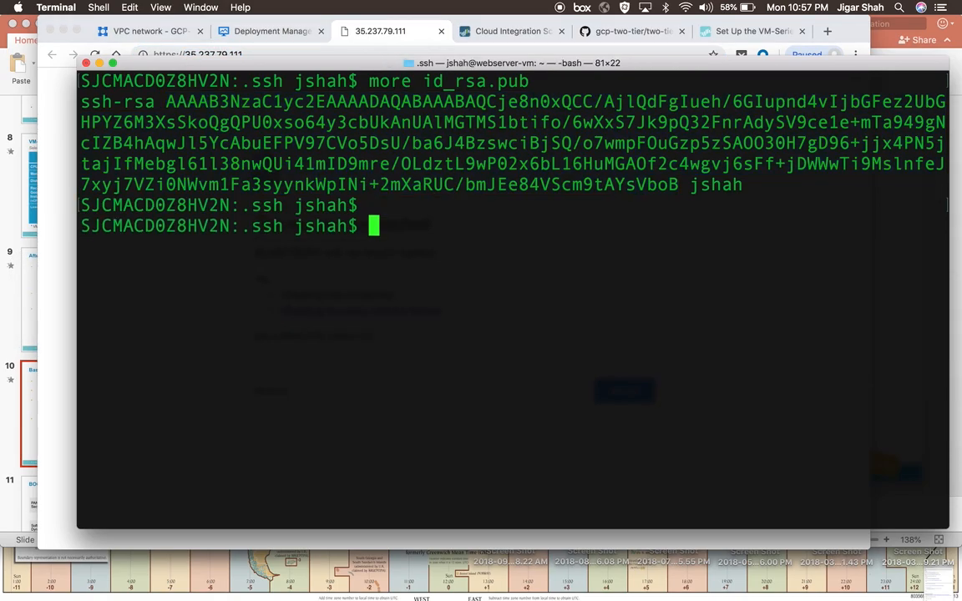
text(ssh)
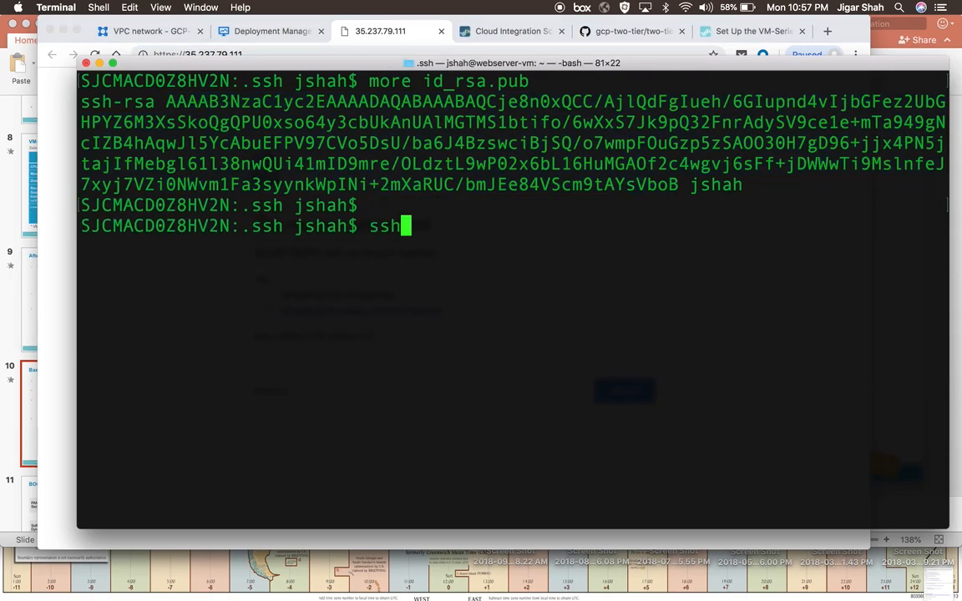
Switch to the GCP - CLI setup notes in Visual Studio Code and replace the ssh line's IP address with 35.237.79.111.
key(super+Tab)
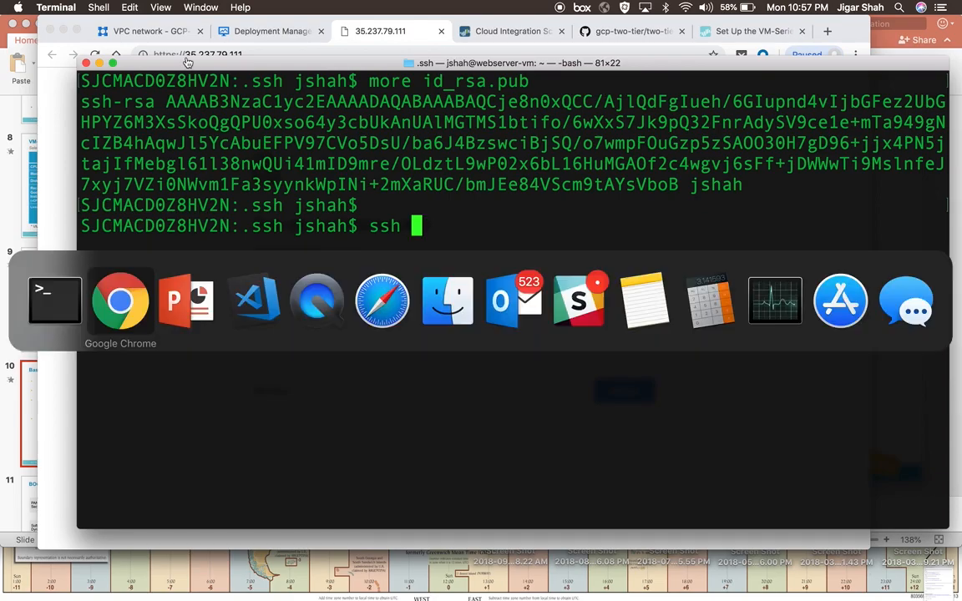
key(super+Tab)
key(super+Tab)
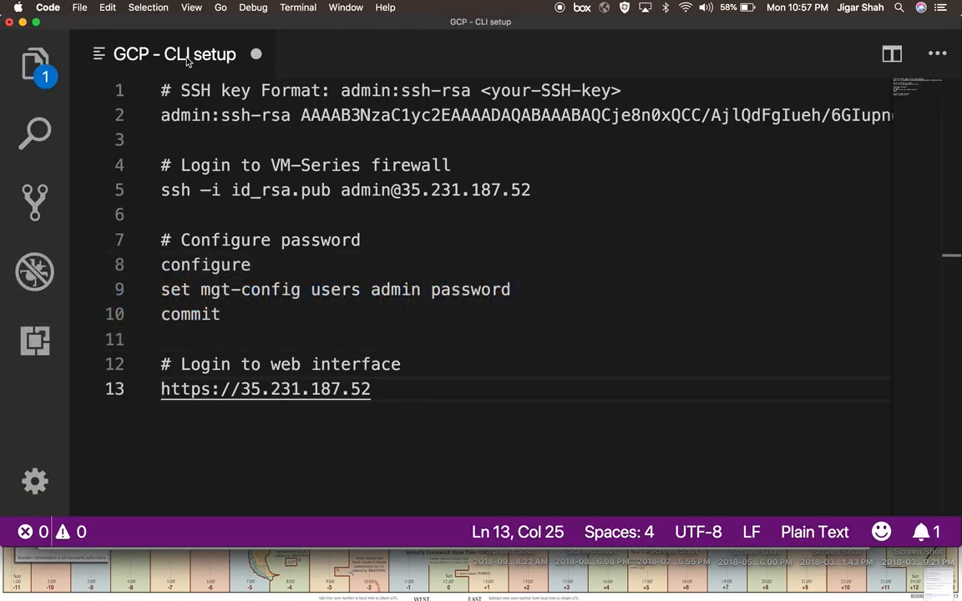
drag(182, 90, 474, 117)
click(476, 160)
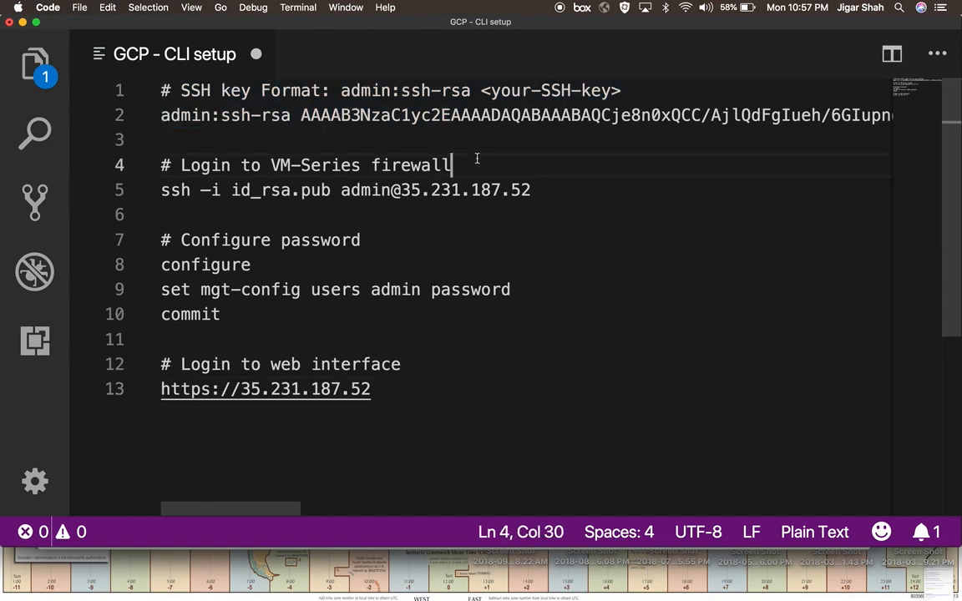
click(543, 189)
drag(543, 190, 171, 190)
click(590, 194)
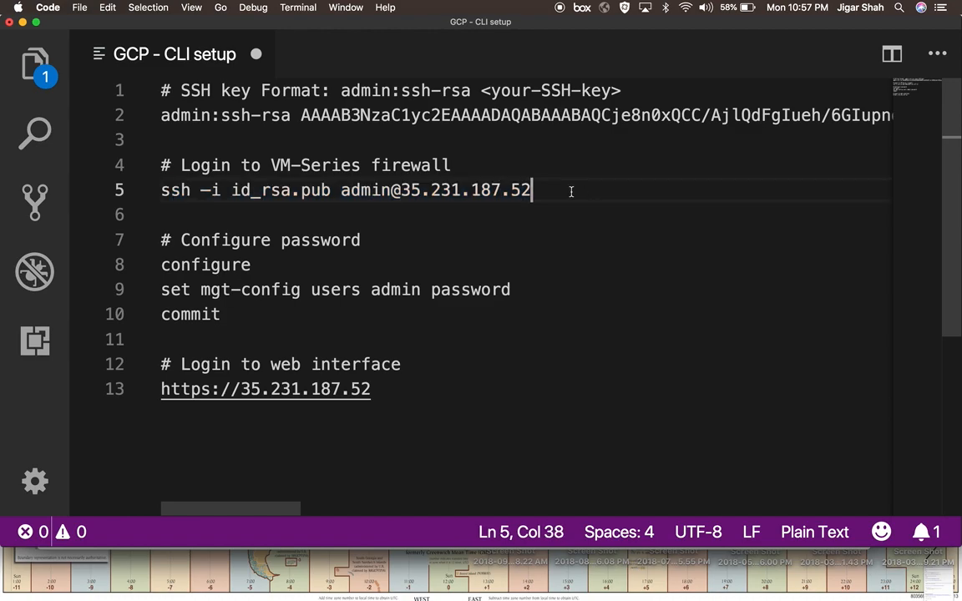
drag(542, 192, 402, 191)
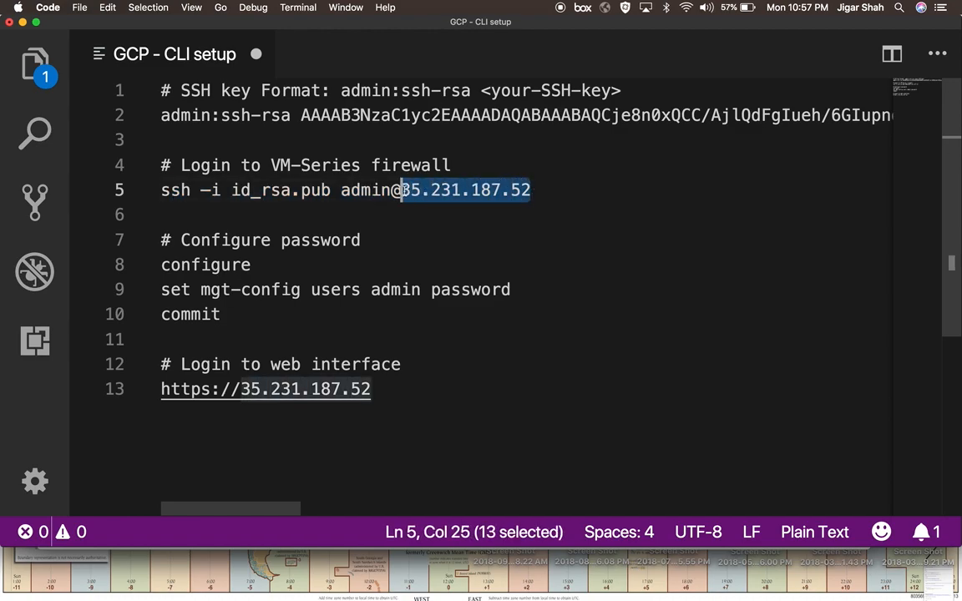
key(super+v)
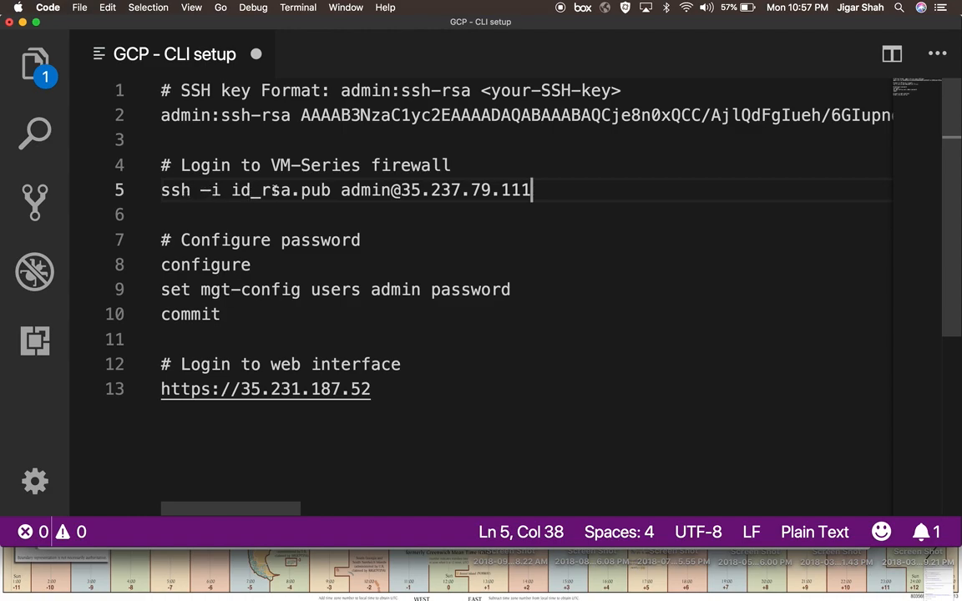
click(334, 190)
key(BackSpace)
key(BackSpace)
key(BackSpace)
key(BackSpace)
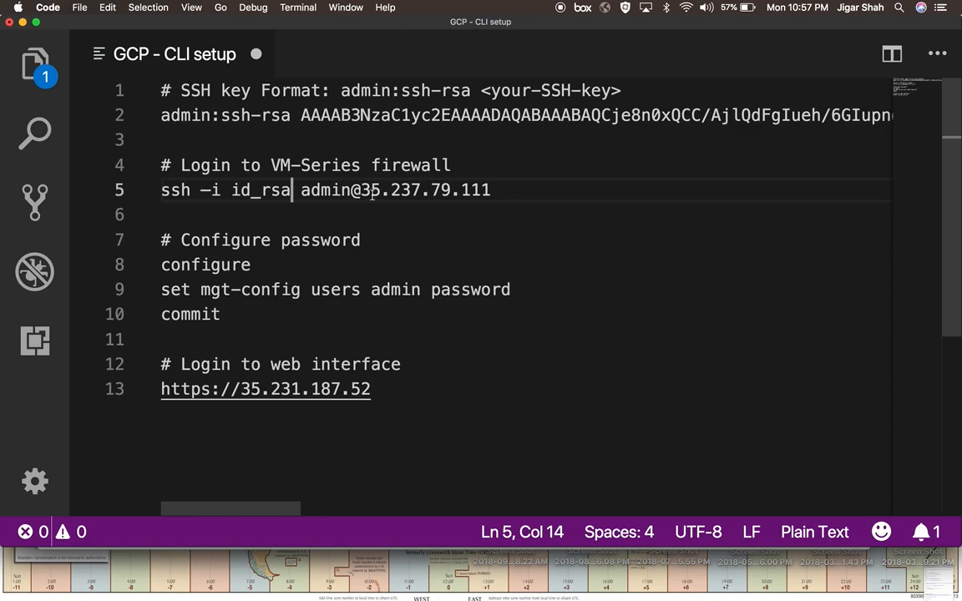
click(499, 191)
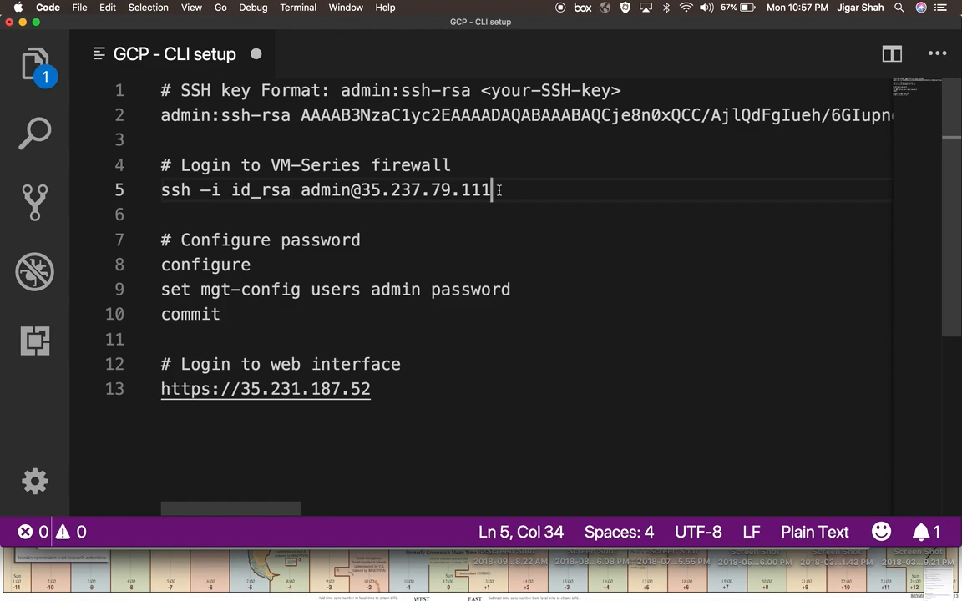
shift+click(164, 190)
key(super+c)
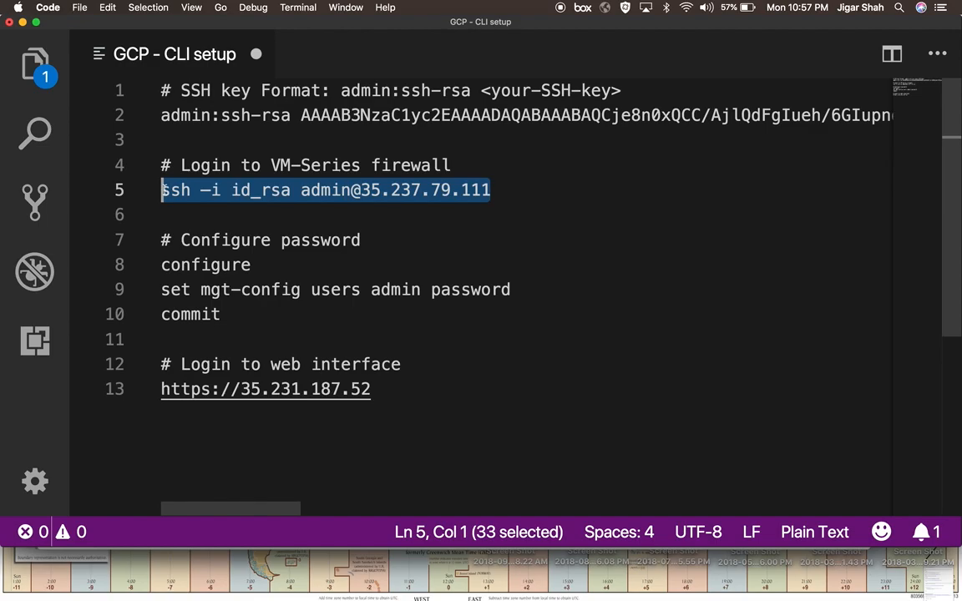
key(super+Tab)
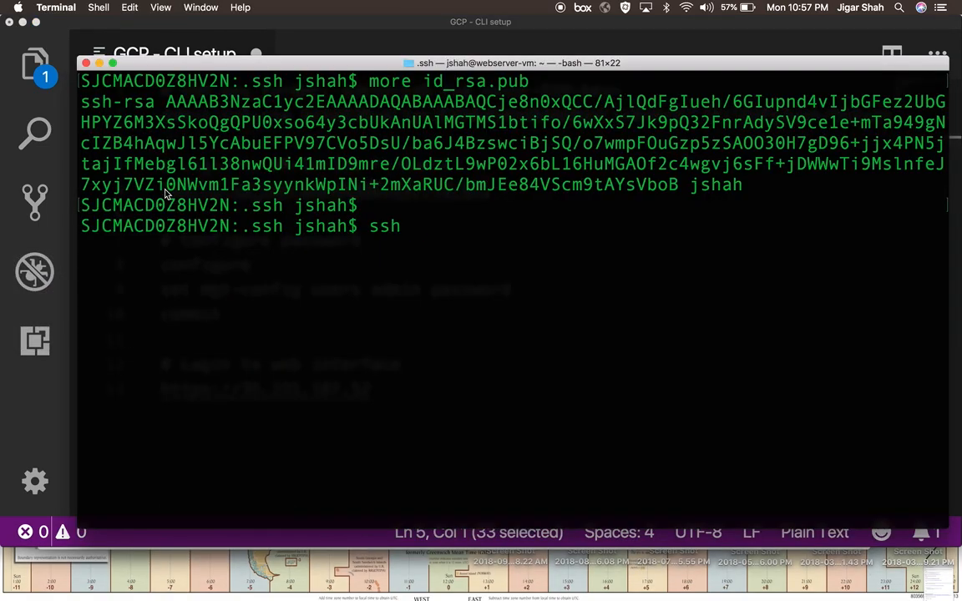
key(BackSpace)
key(BackSpace)
key(BackSpace)
key(super+v)
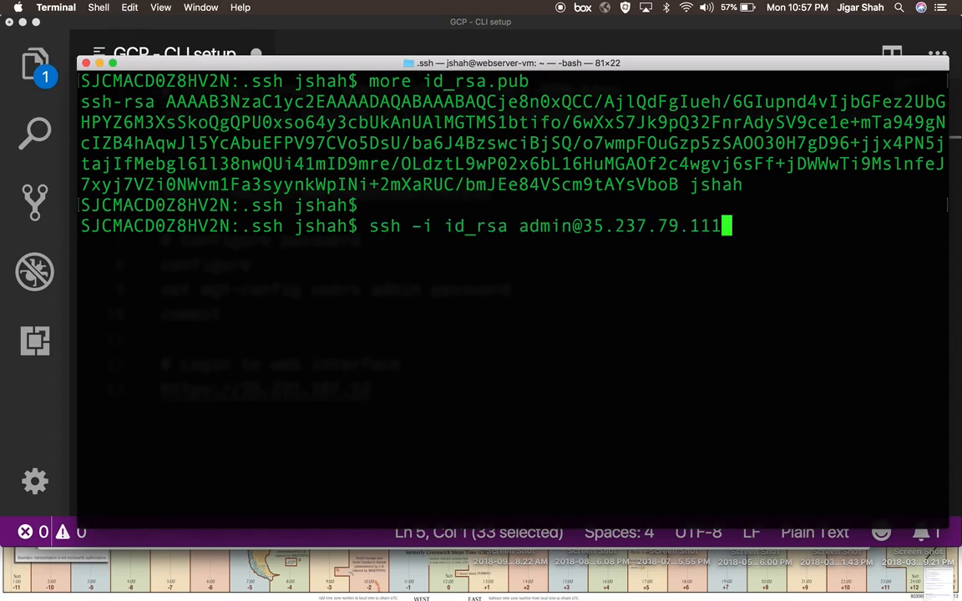
Switch to Chrome, proceed past the certificate warning for 35.237.79.111, and reload the firewall's web page.
key(super+Tab)
key(super+Tab)
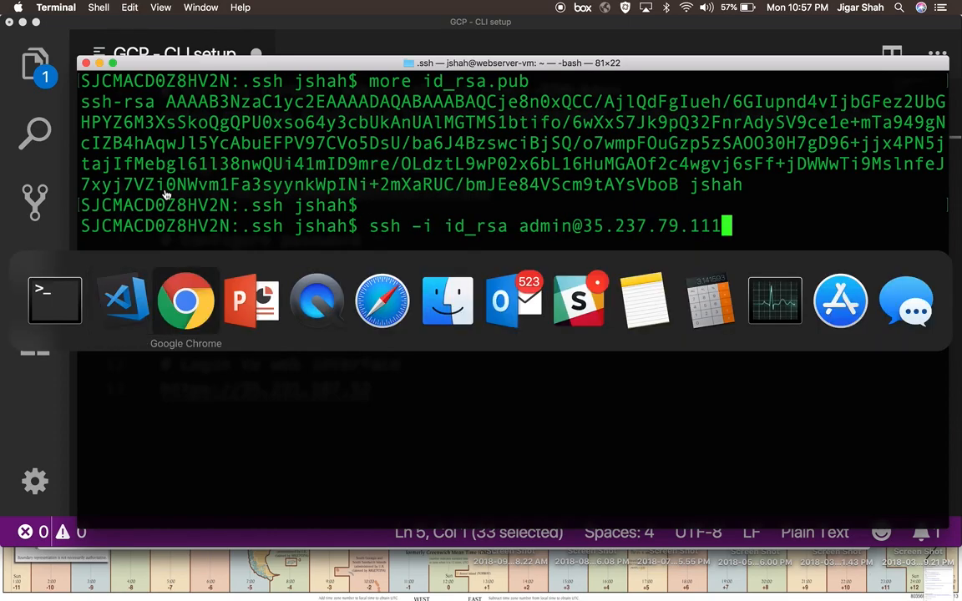
key(Return)
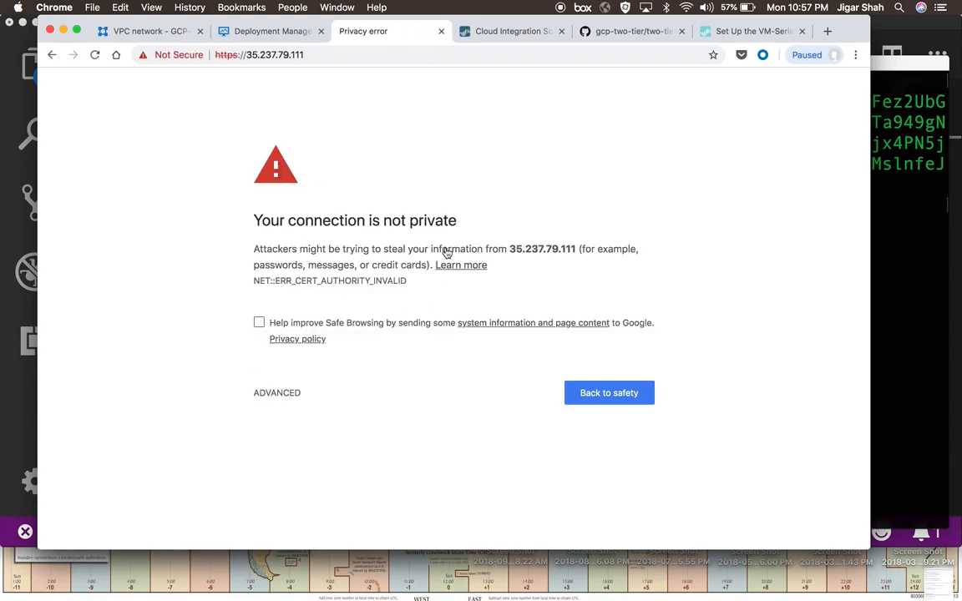
click(284, 400)
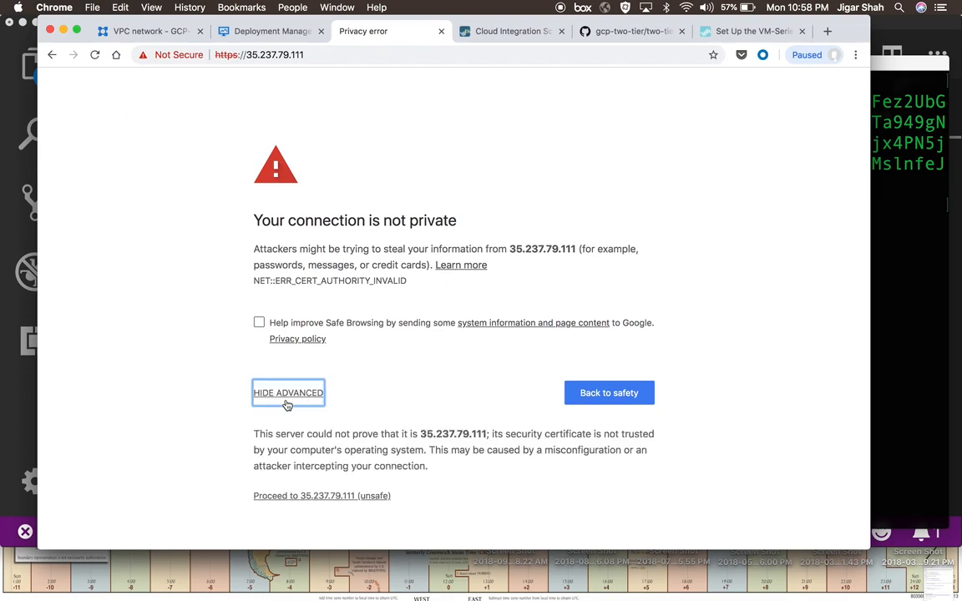
click(291, 496)
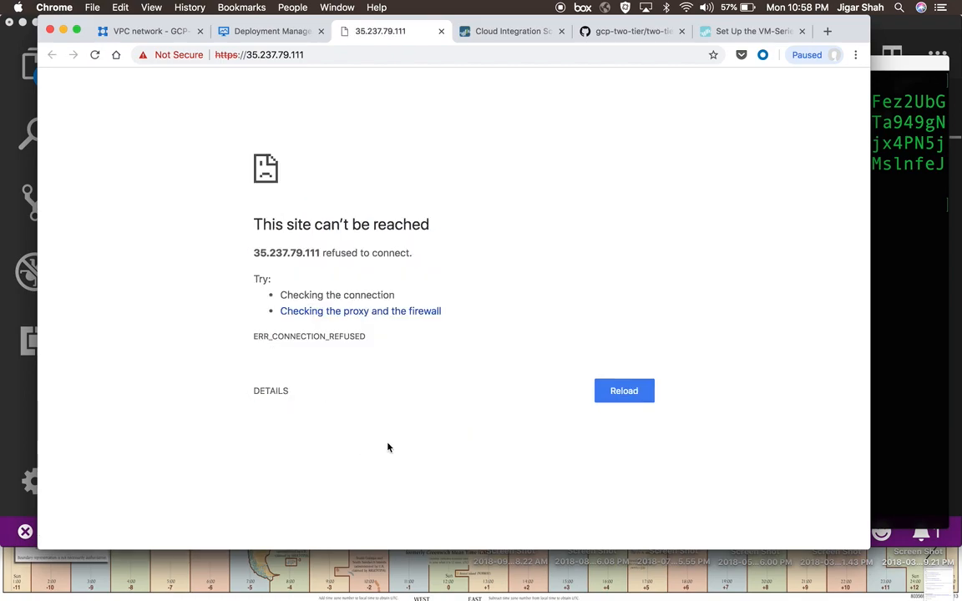
key(super+r)
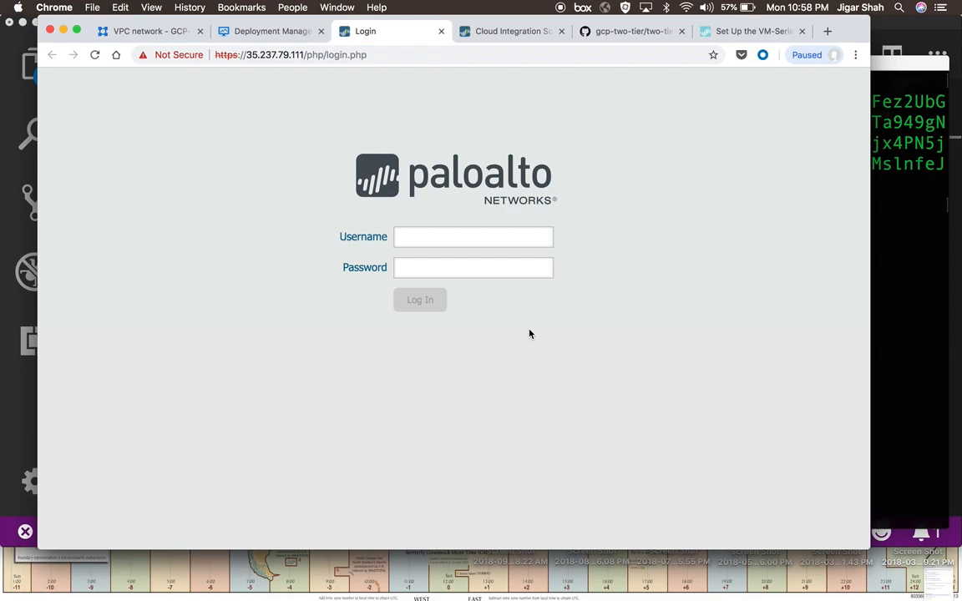
key(super+Tab)
key(Return)
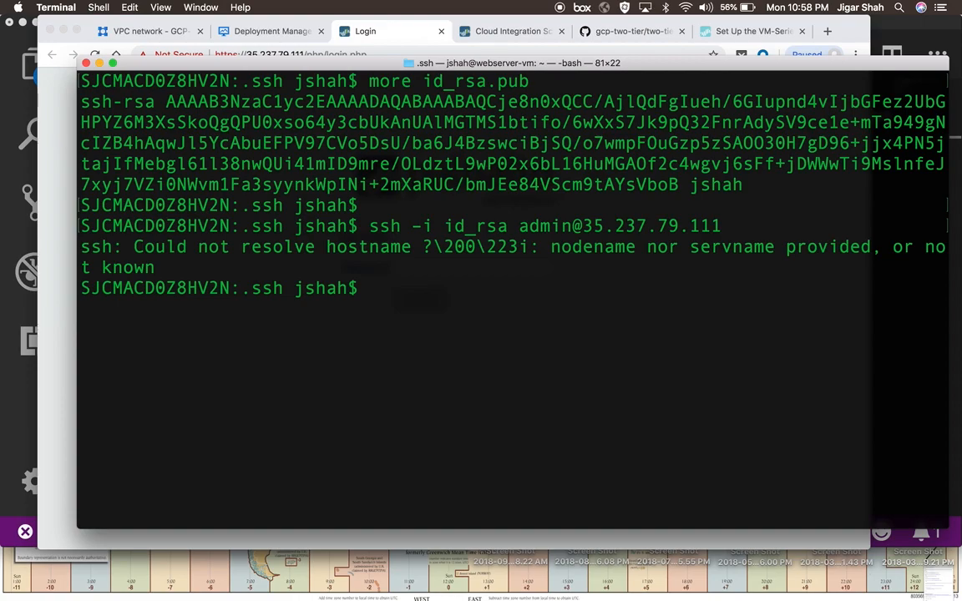
key(Return)
key(Up)
key(Return)
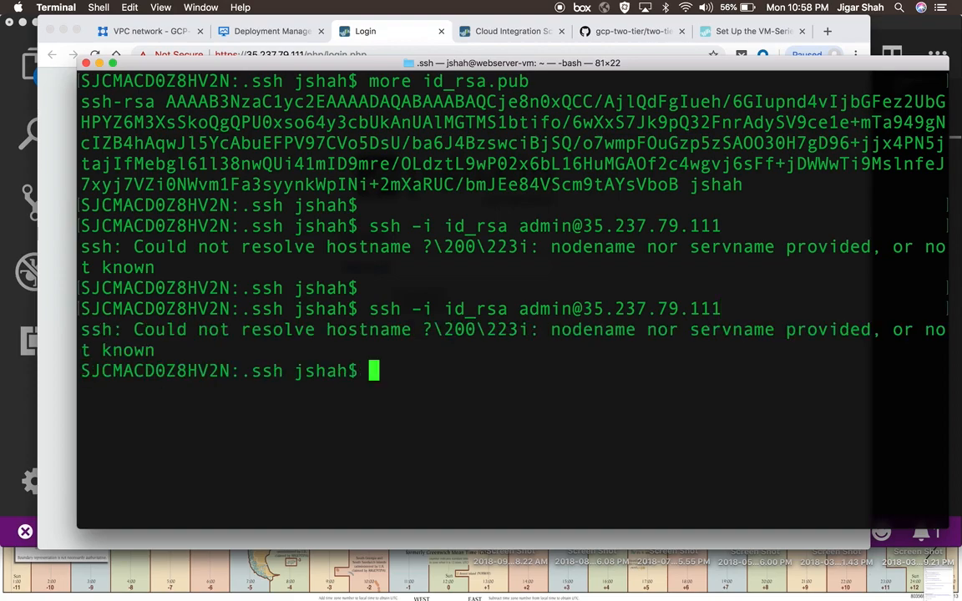
key(Return)
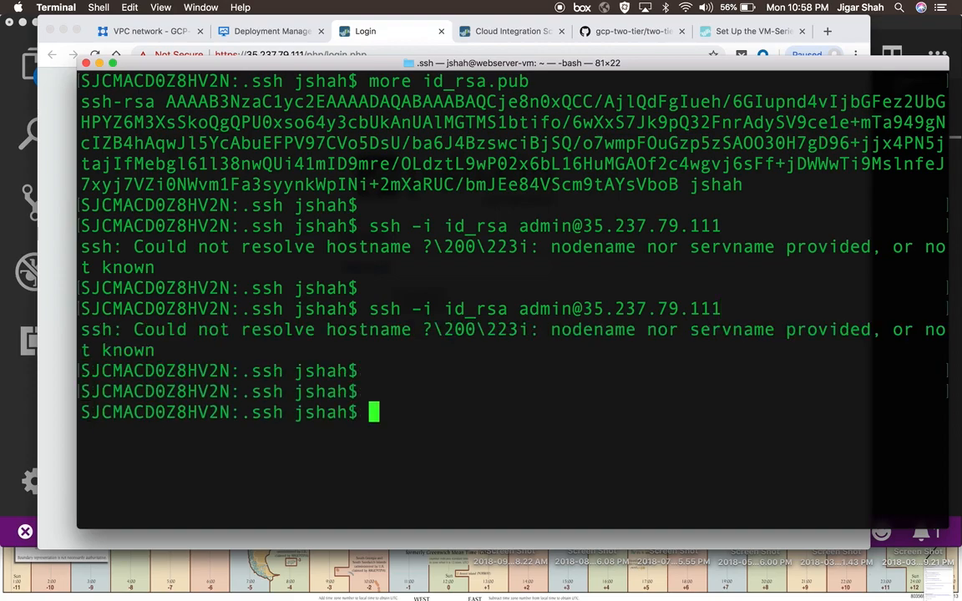
text(ssh -i )
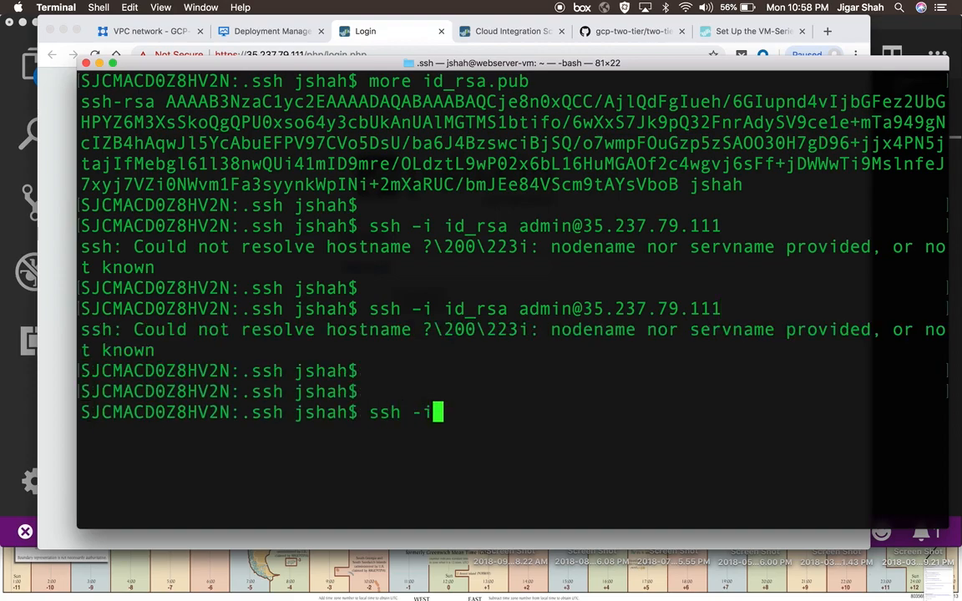
text(id)
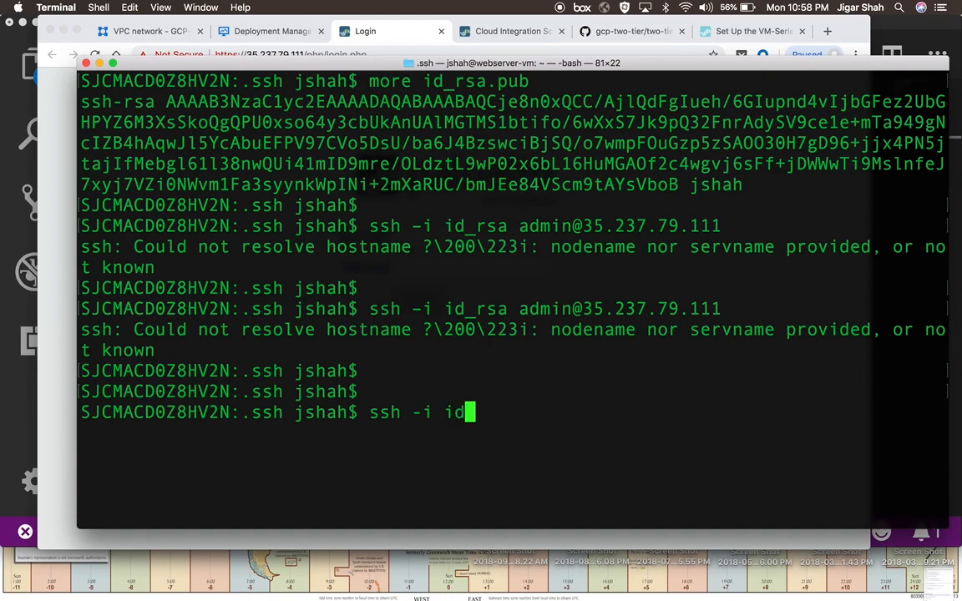
text(_rsa admin@)
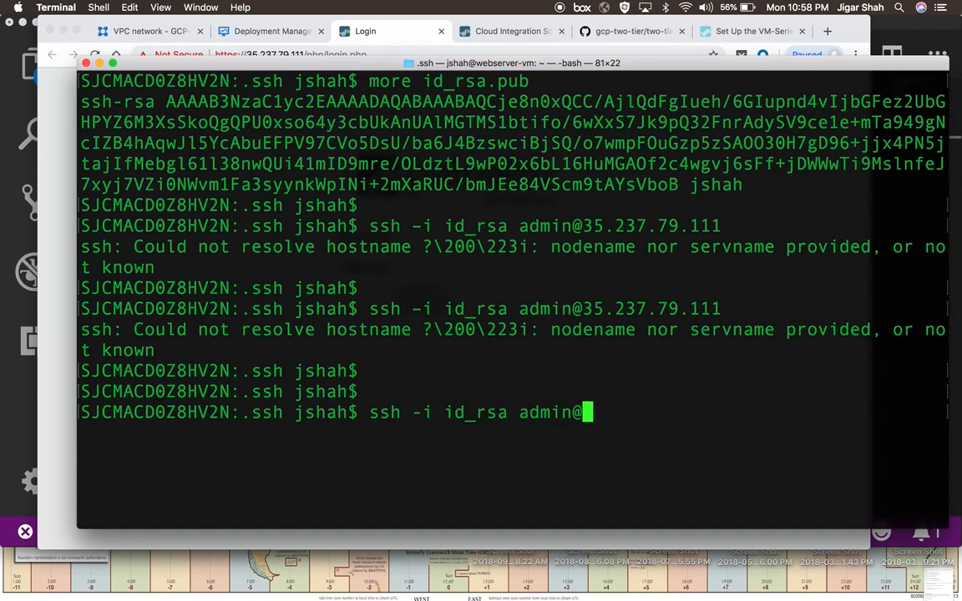
text(35.237.79.111)
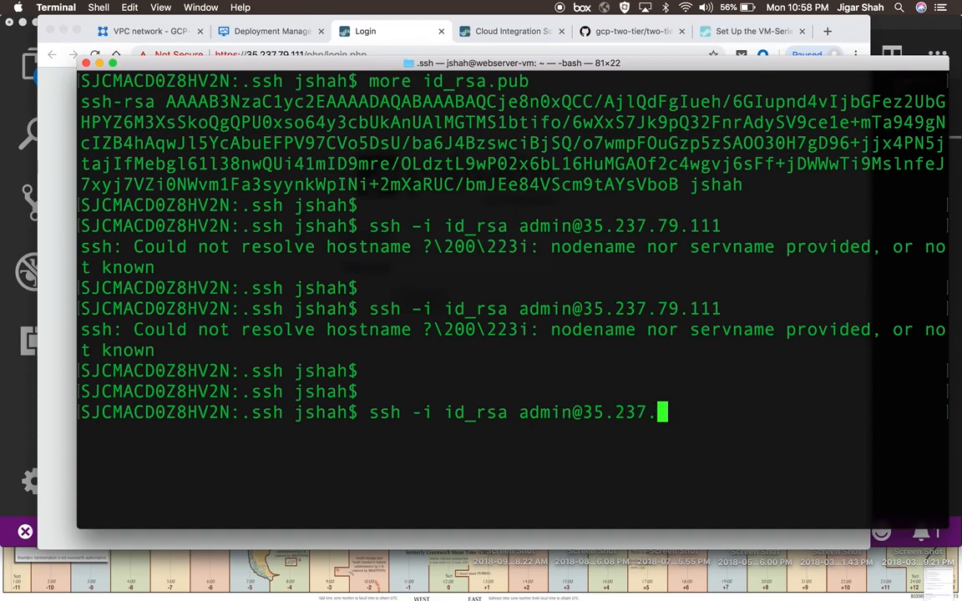
key(Return)
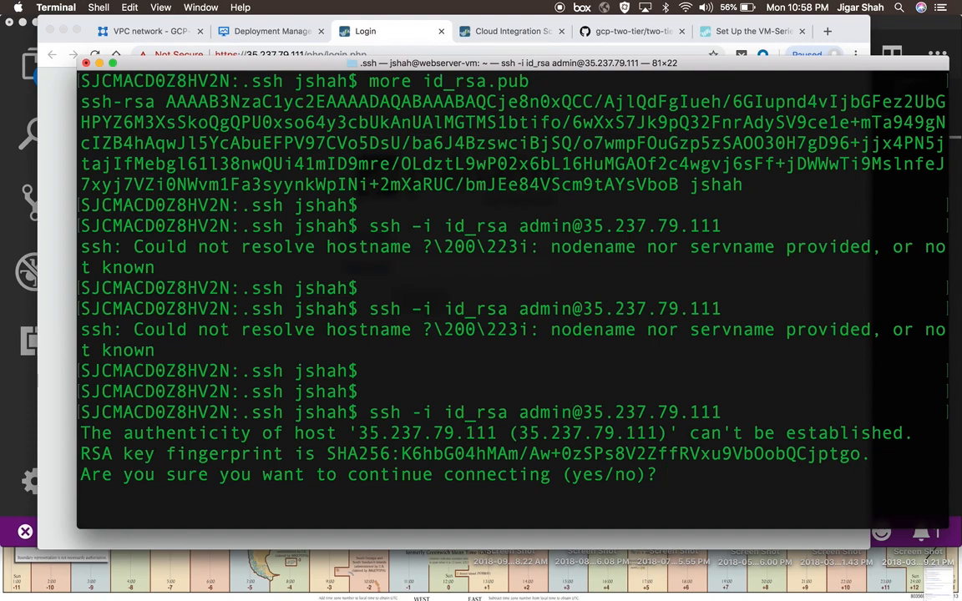
Accept the firewall's host key with yes and enter the passphrase for the id_rsa key.
text(yes)
key(Return)
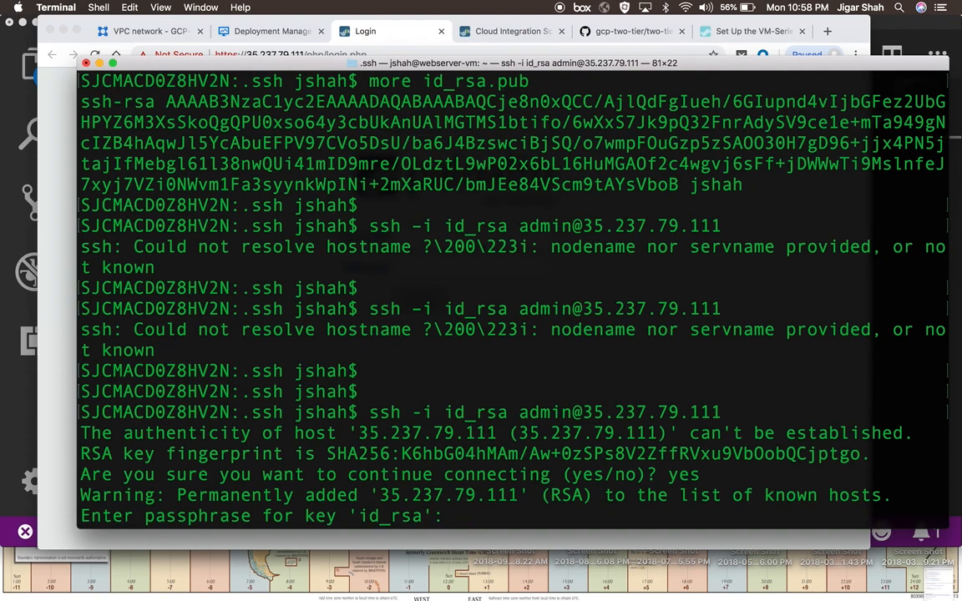
key(Return)
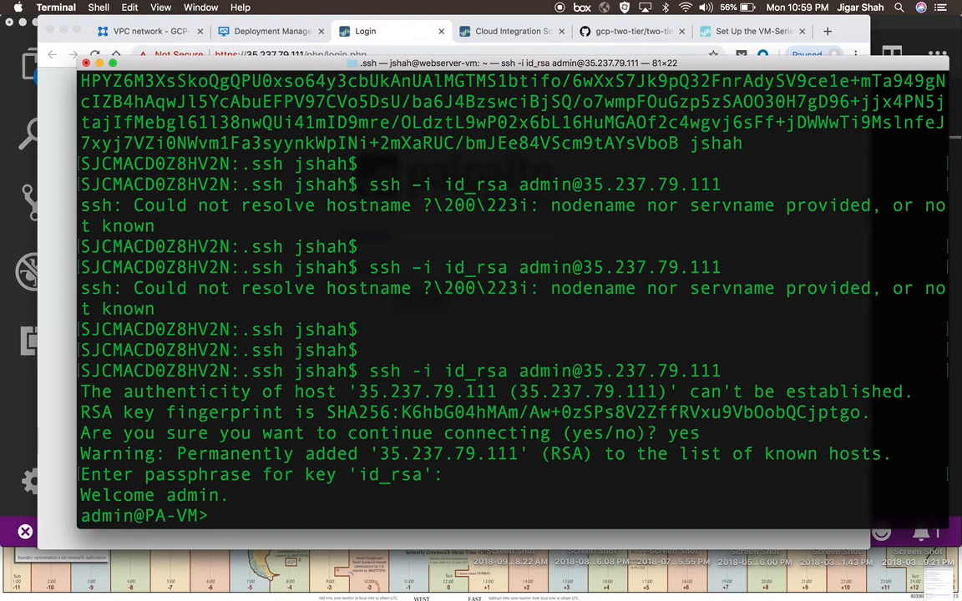
key(Return)
key(Return)
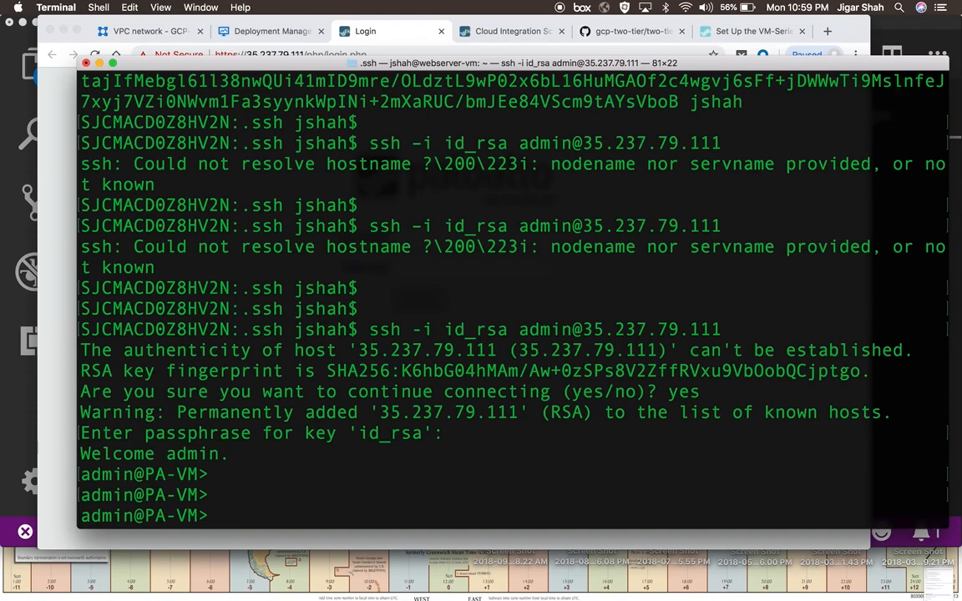
Enter configuration mode and run set mgt-config users admin password, entering and confirming the new admin password.
text(configure)
key(Return)
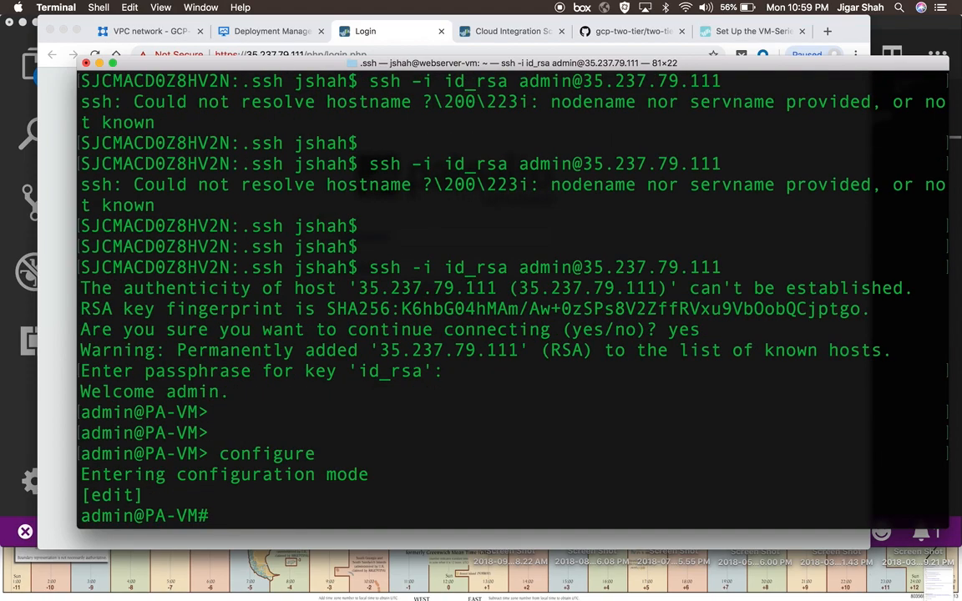
text(set mg)
key(Tab)
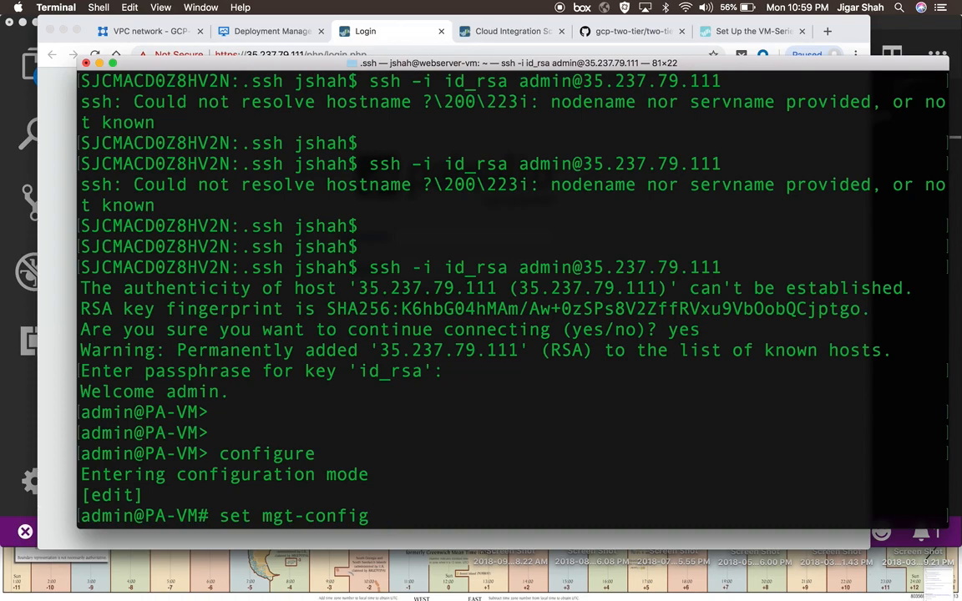
text(users a)
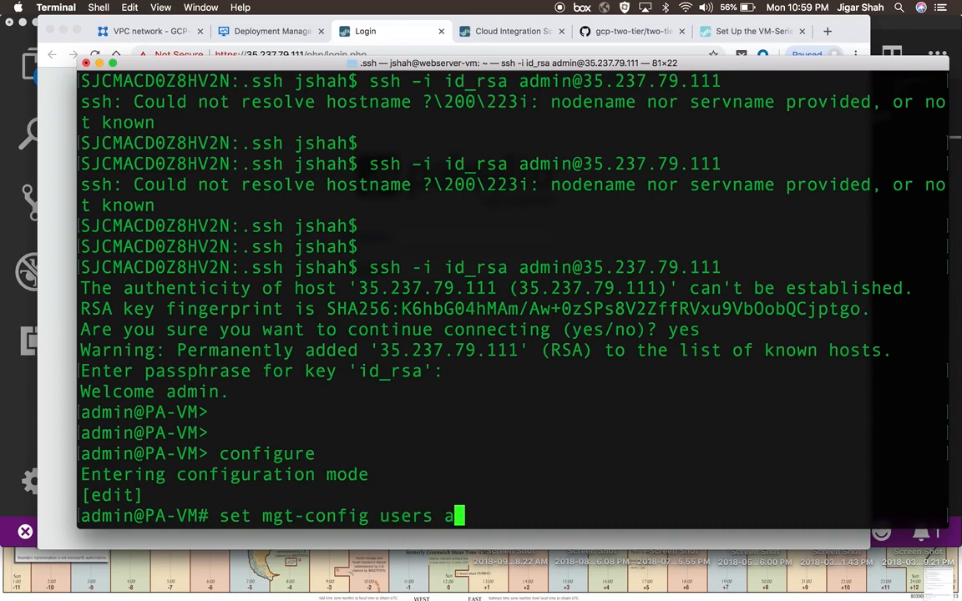
text(dmin password)
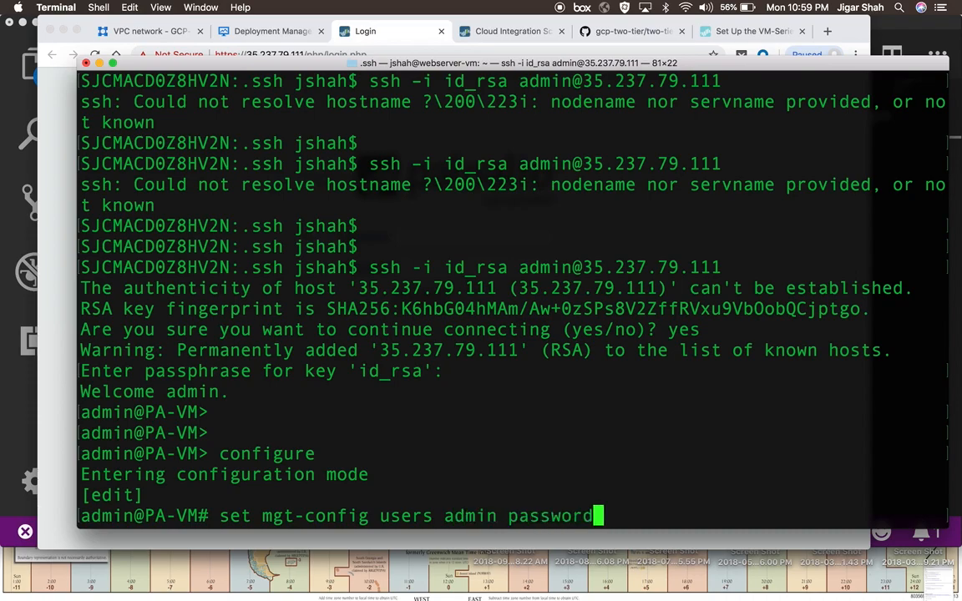
key(Return)
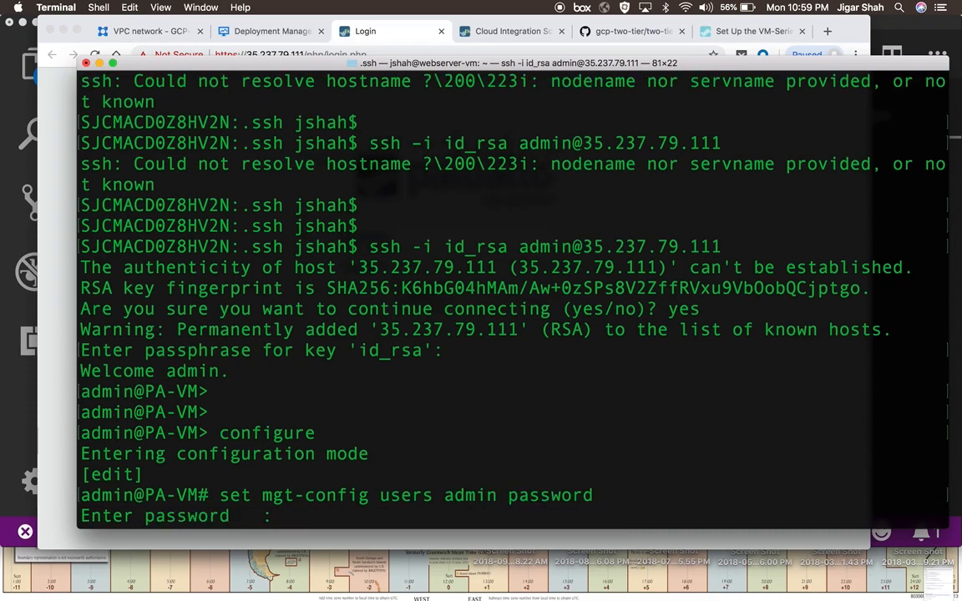
key(Return)
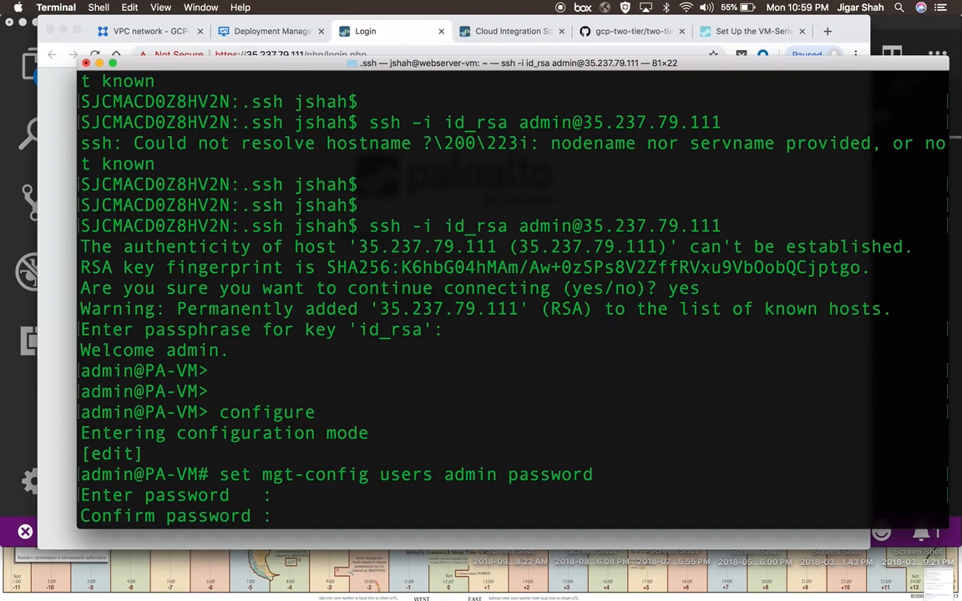
key(Return)
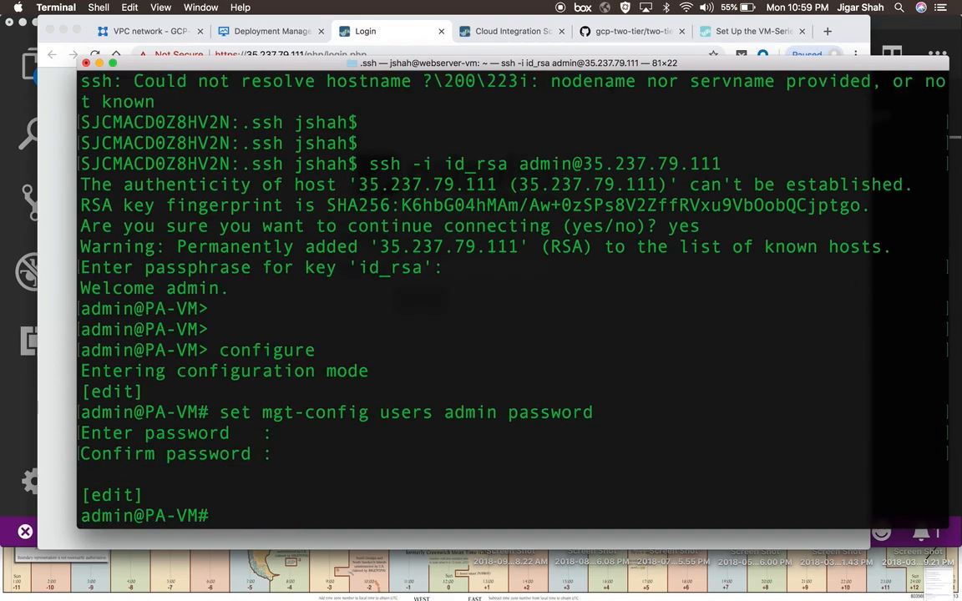
Commit the firewall configuration and exit configuration mode.
text(commit)
key(Return)
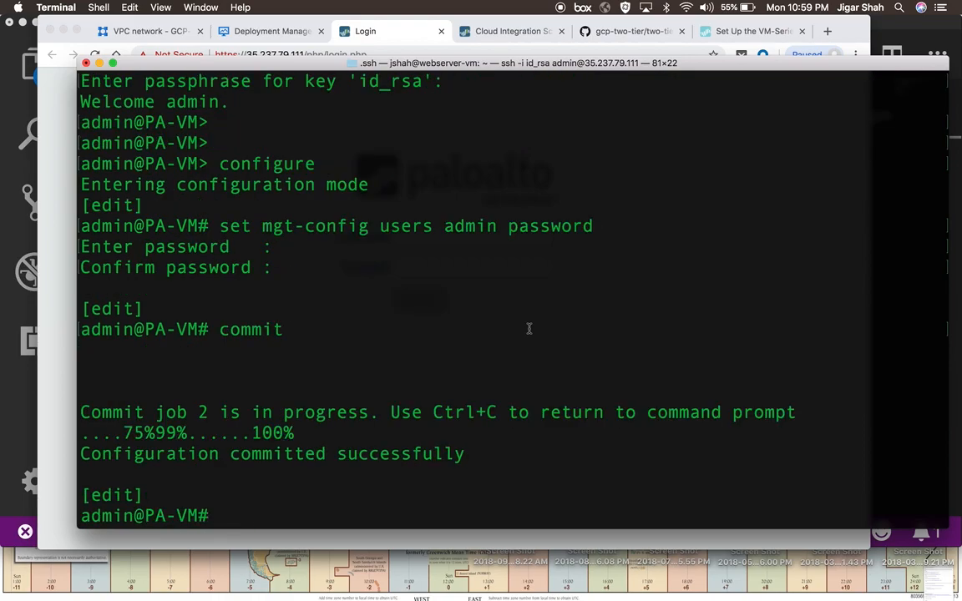
text(exit)
key(Return)
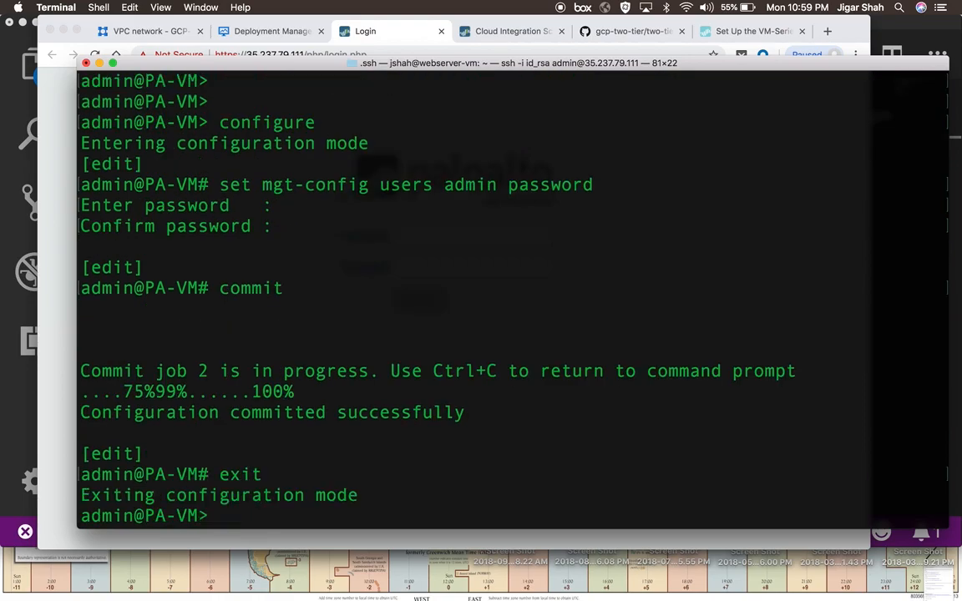
Switch to Chrome and log in to the firewall's web interface as admin with the account password.
key(super+Tab)
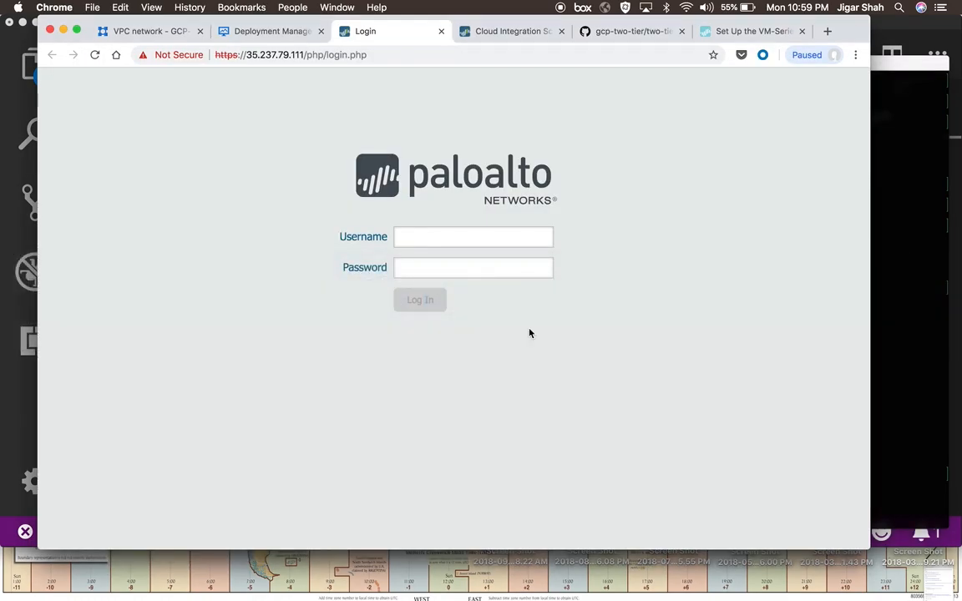
click(517, 234)
text(admin)
key(Tab)
text(••••••••••)
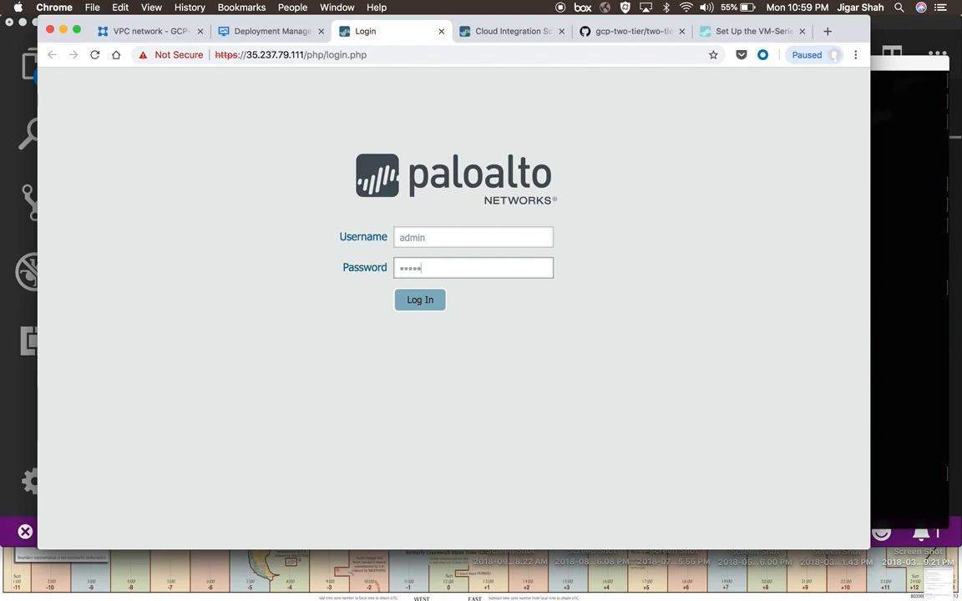
click(429, 305)
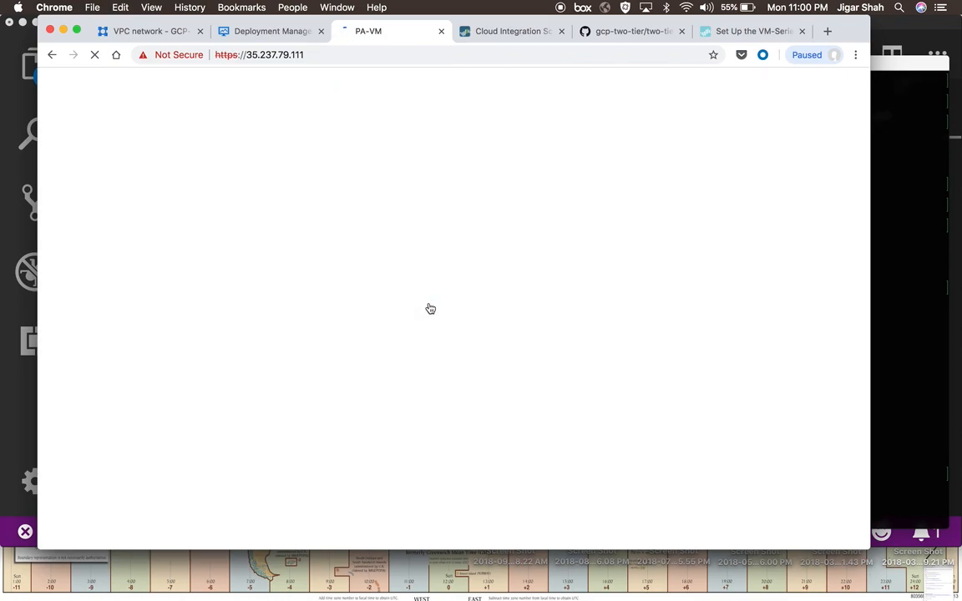
Switch to PowerPoint and review the DHCP and zone setup bullets on the Basic Setup slide.
key(super+Tab)
key(super+Tab)
key(super+Tab)
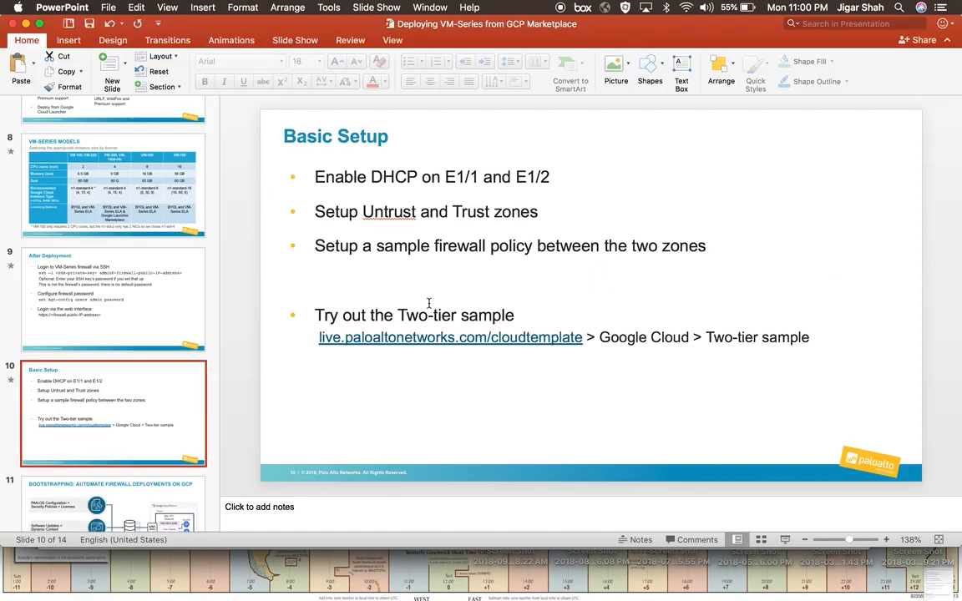
drag(305, 171, 572, 201)
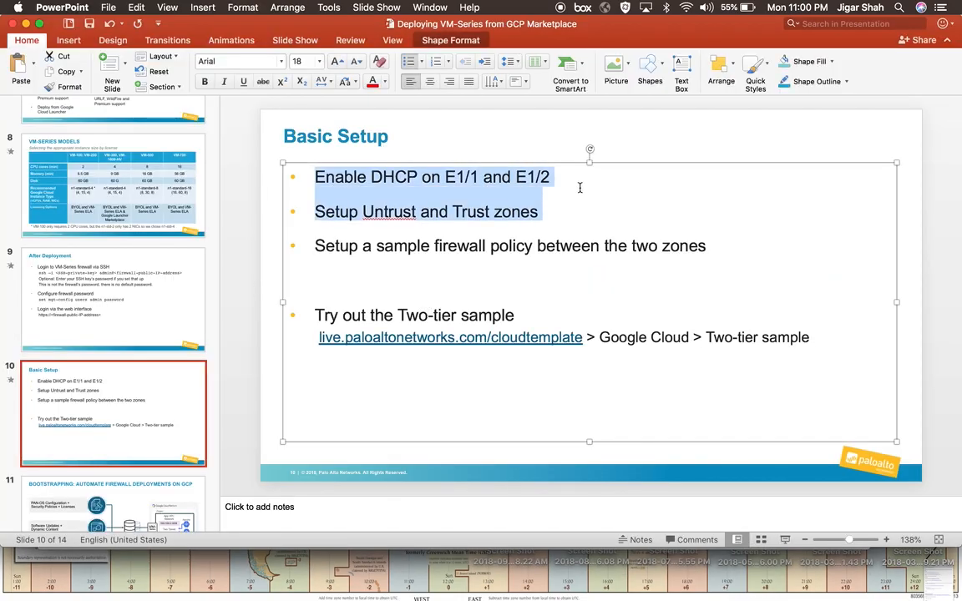
click(552, 227)
Switch to Chrome, dismiss the PAN-OS 8.1 Welcome dialog, and look over the firewall dashboard.
key(super+Tab)
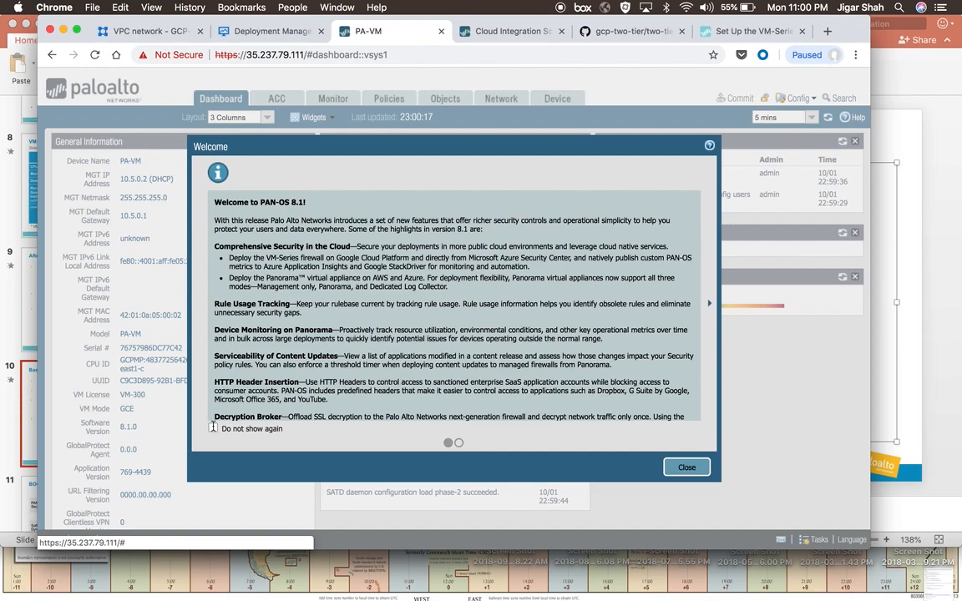
click(687, 468)
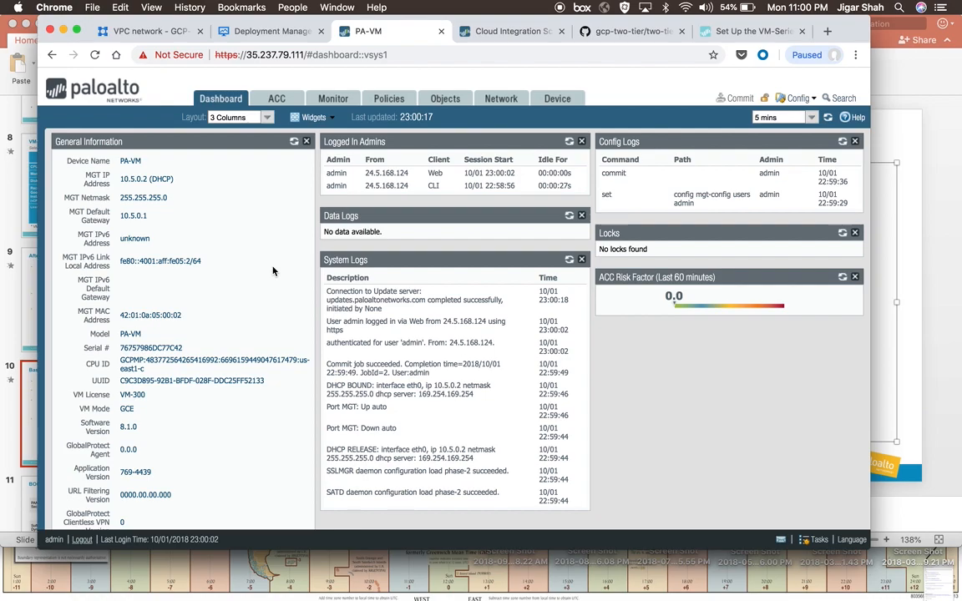
scroll(268, 274, down, 5)
scroll(214, 323, up, 5)
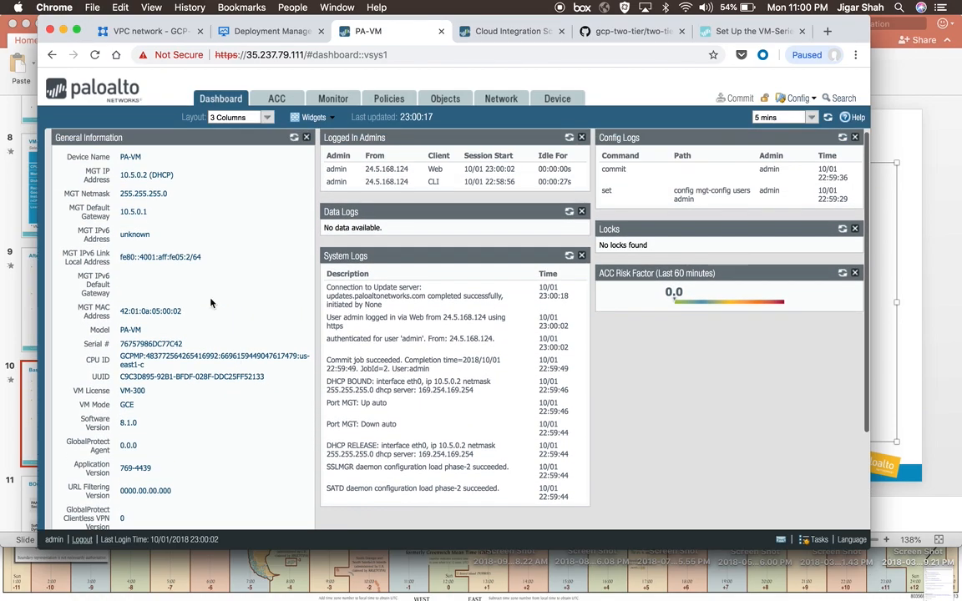
Examine the management IP address and the CPU ID in the dashboard's General Information.
drag(121, 175, 175, 175)
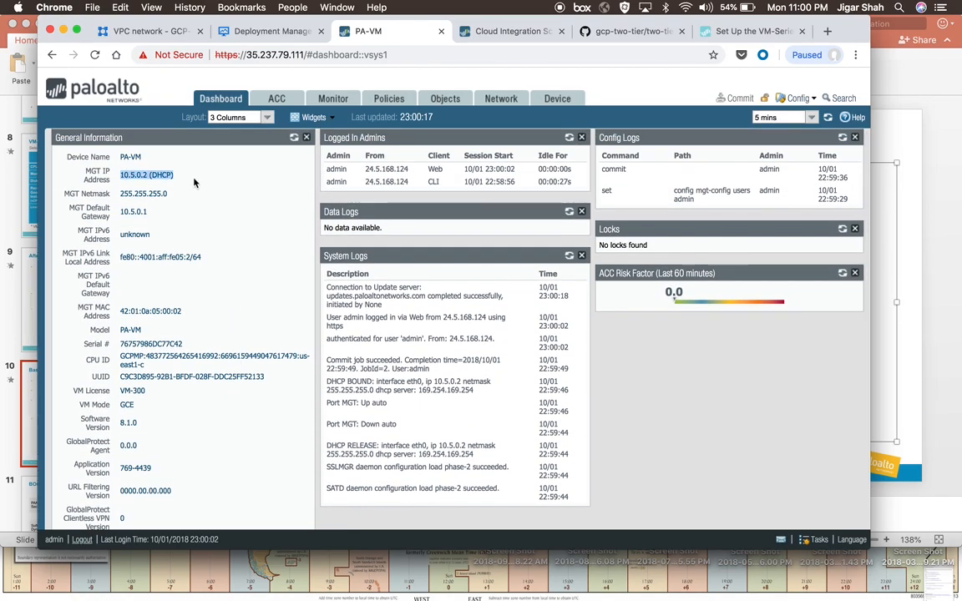
click(220, 215)
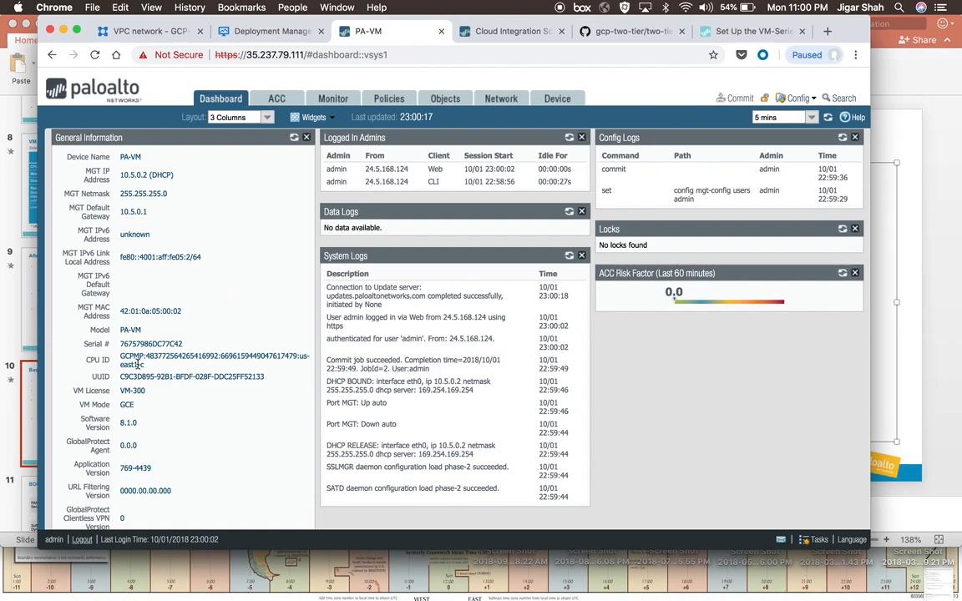
drag(119, 356, 146, 358)
scroll(200, 401, down, 2)
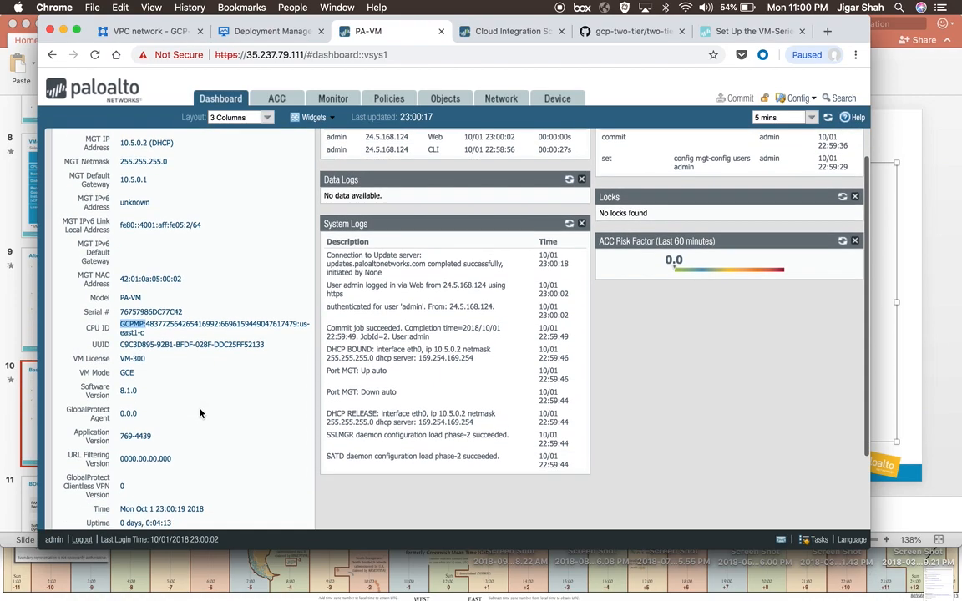
click(141, 357)
drag(145, 358, 127, 358)
click(203, 385)
scroll(203, 385, up, 2)
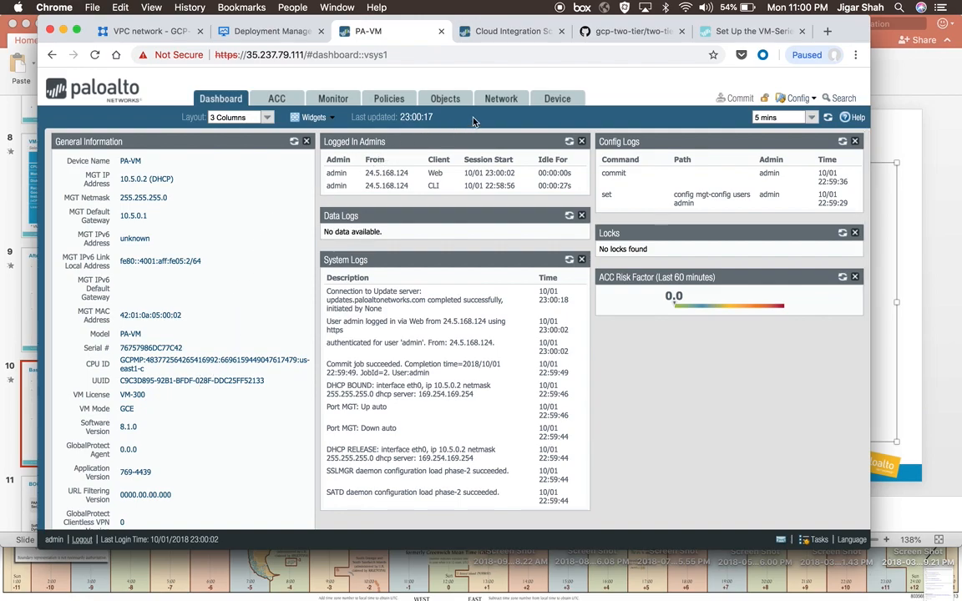
Configure ethernet1/1 as a Layer3 interface that gets its IPv4 address as a DHCP client.
click(499, 104)
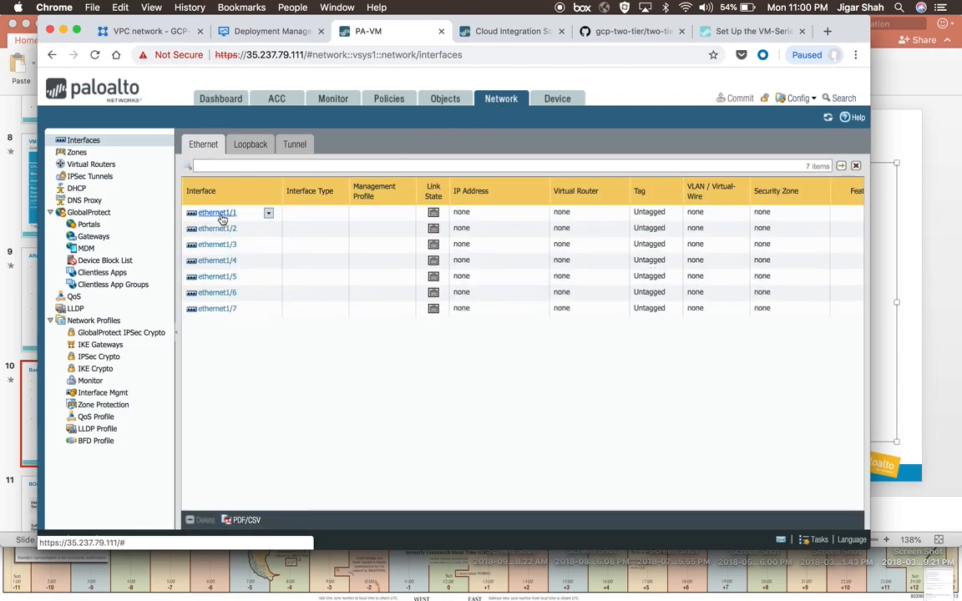
click(220, 215)
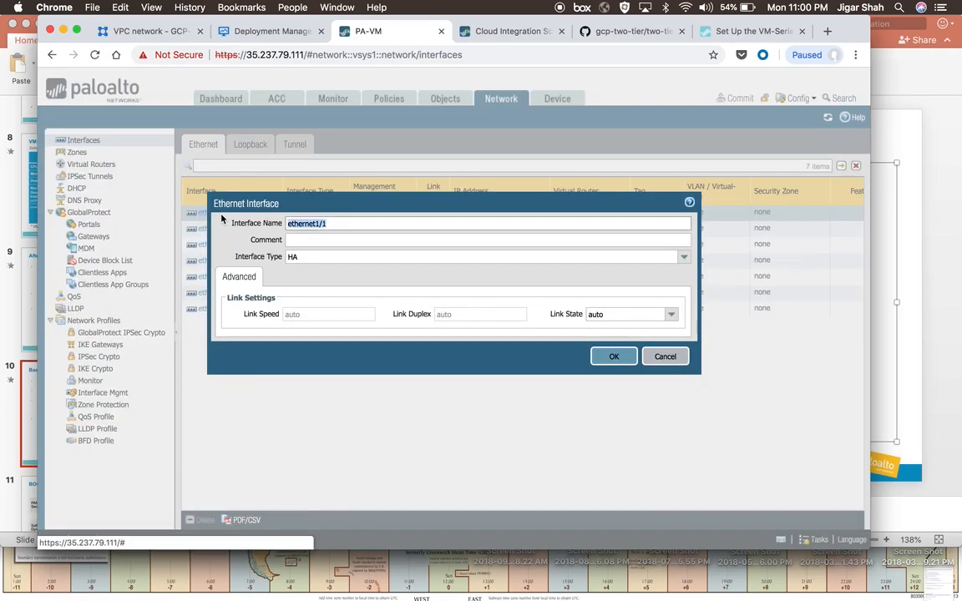
click(684, 256)
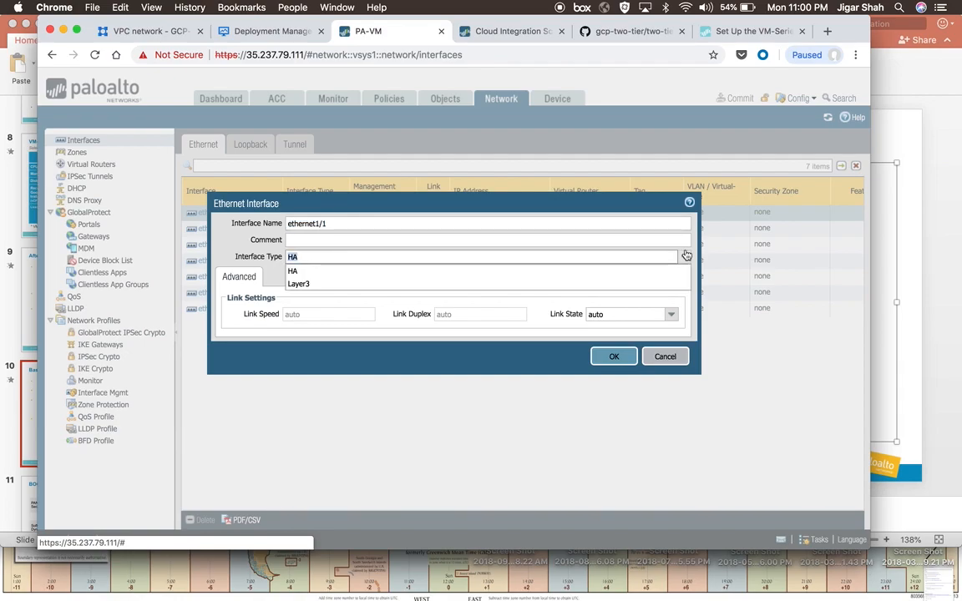
click(431, 285)
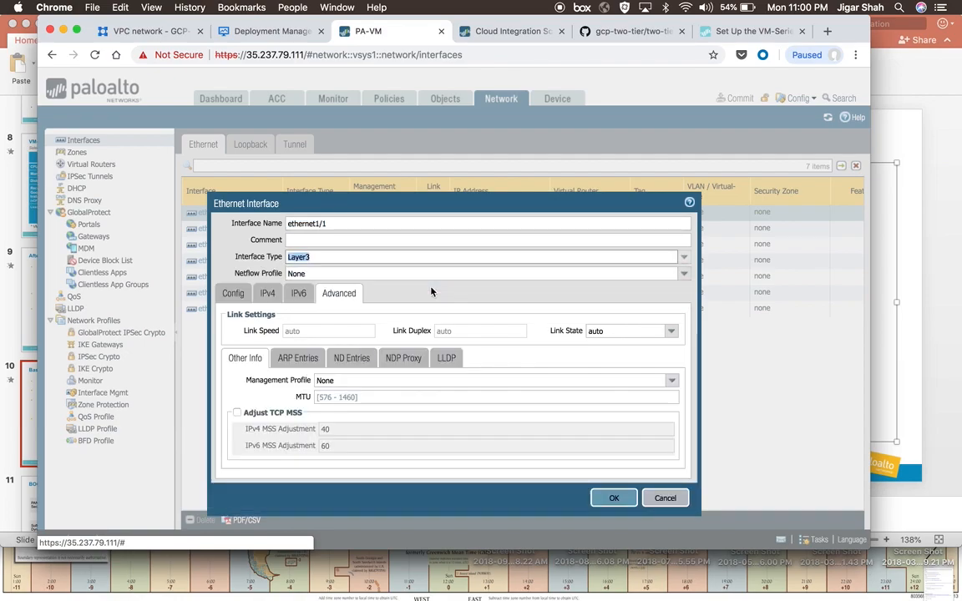
click(266, 295)
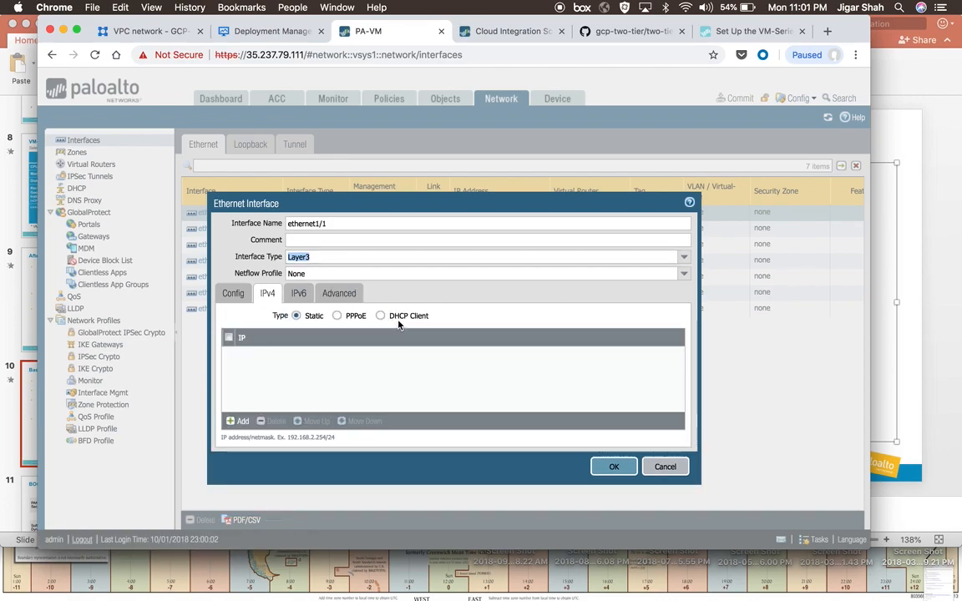
click(384, 317)
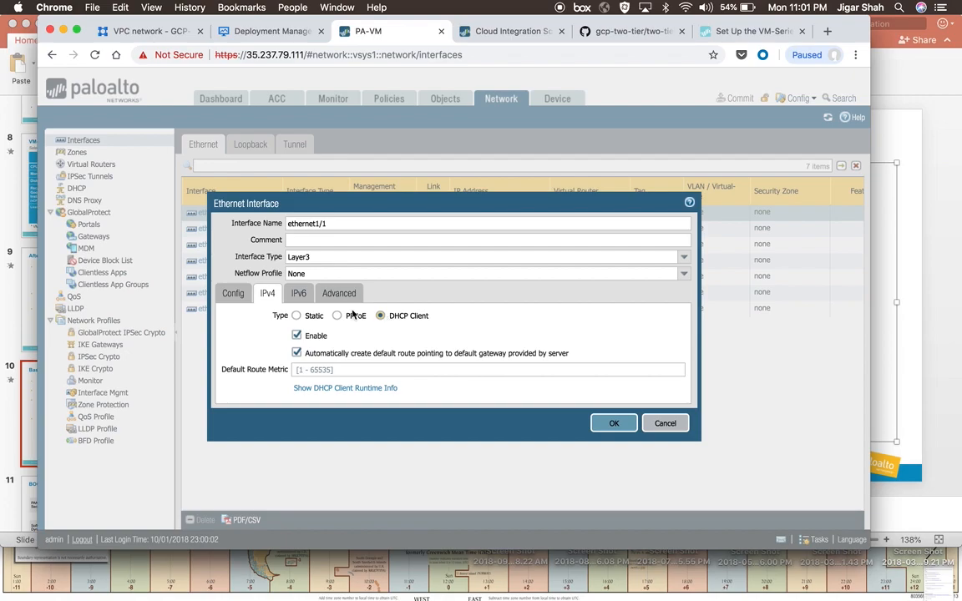
Assign ethernet1/1 to the default virtual router and a new security zone named Untrust, and save the interface.
click(242, 295)
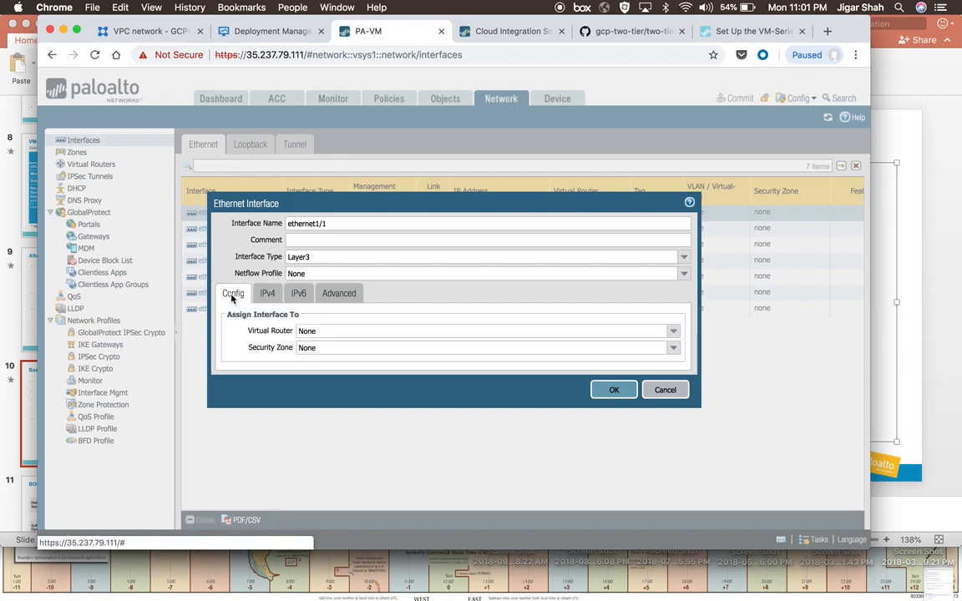
click(672, 331)
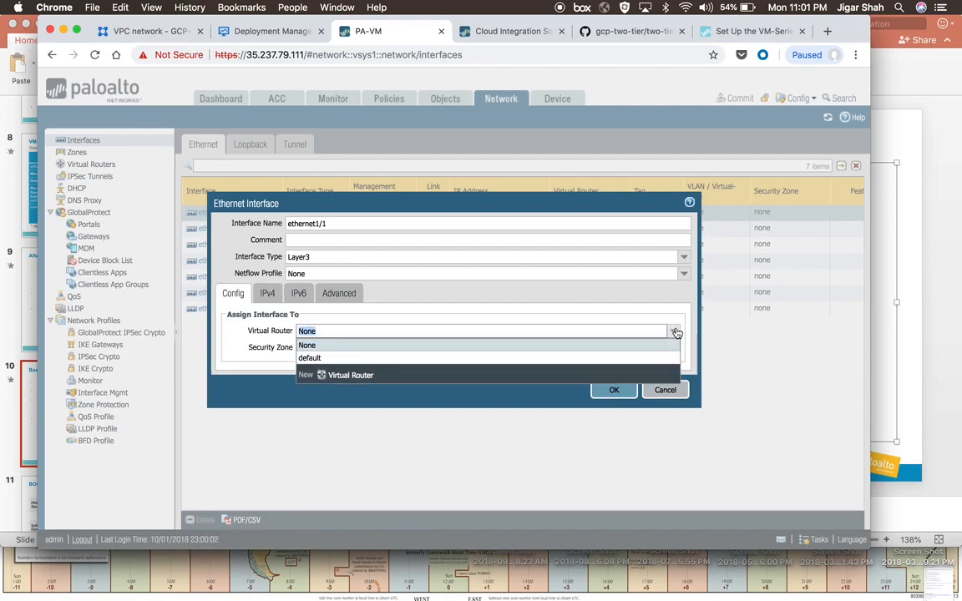
click(389, 359)
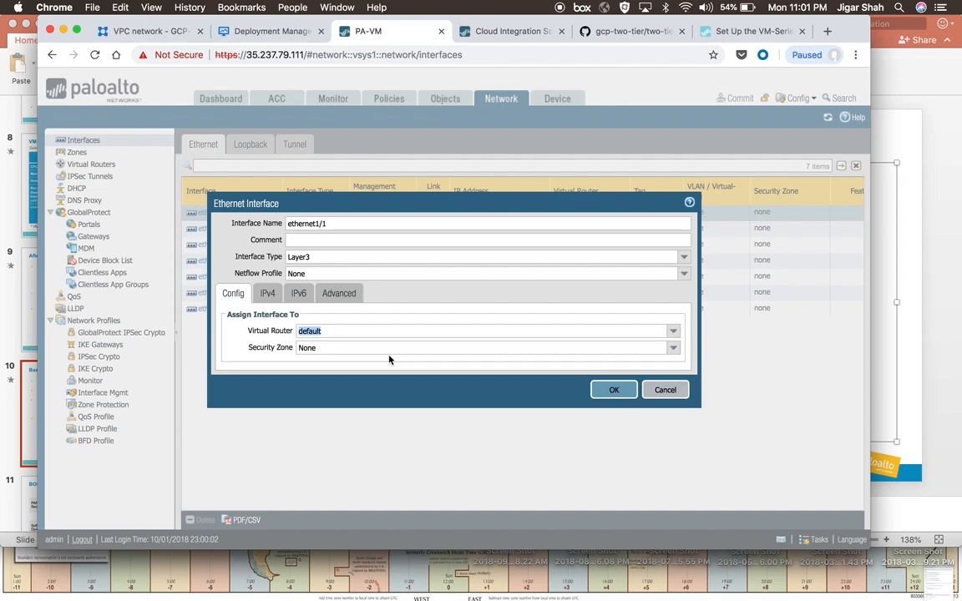
click(673, 349)
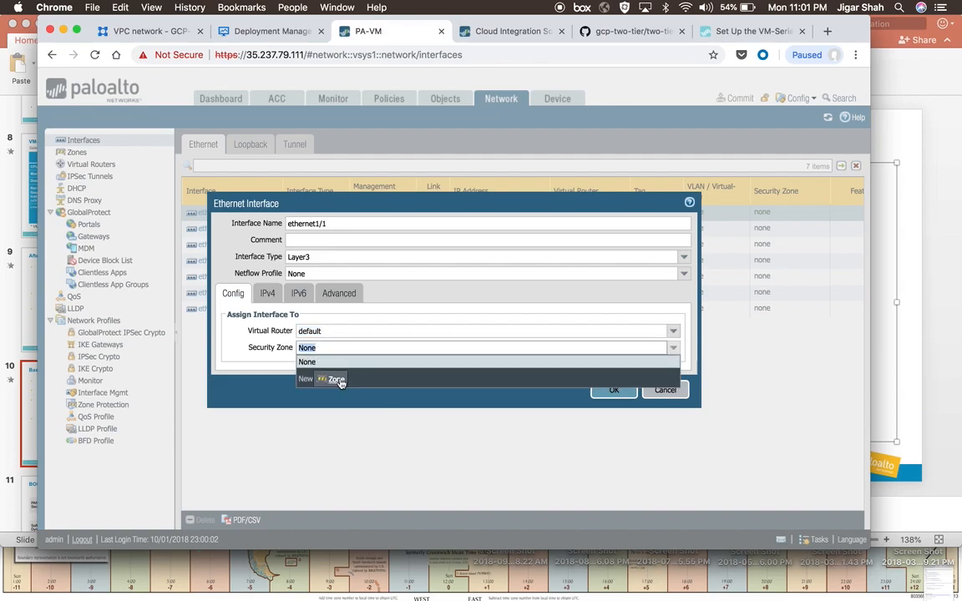
click(336, 380)
text(Untrust)
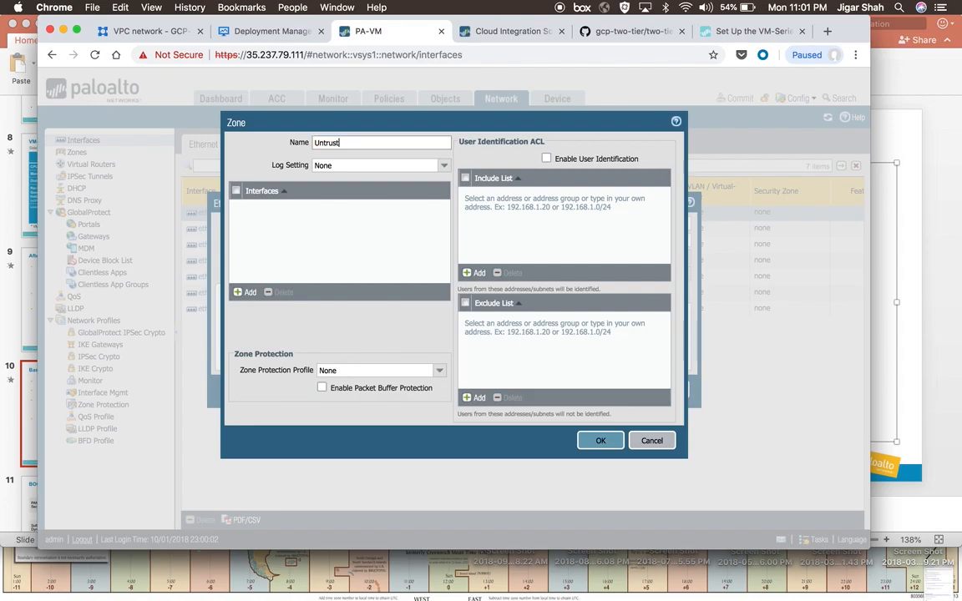
click(599, 440)
click(604, 397)
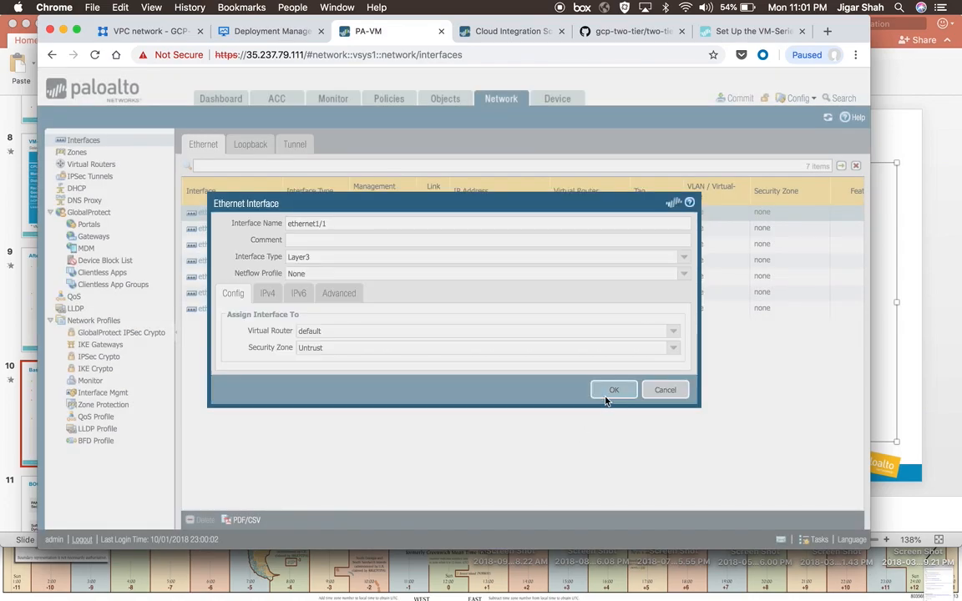
Configure ethernet1/2 as a Layer3 interface that gets its IPv4 address as a DHCP client.
click(220, 229)
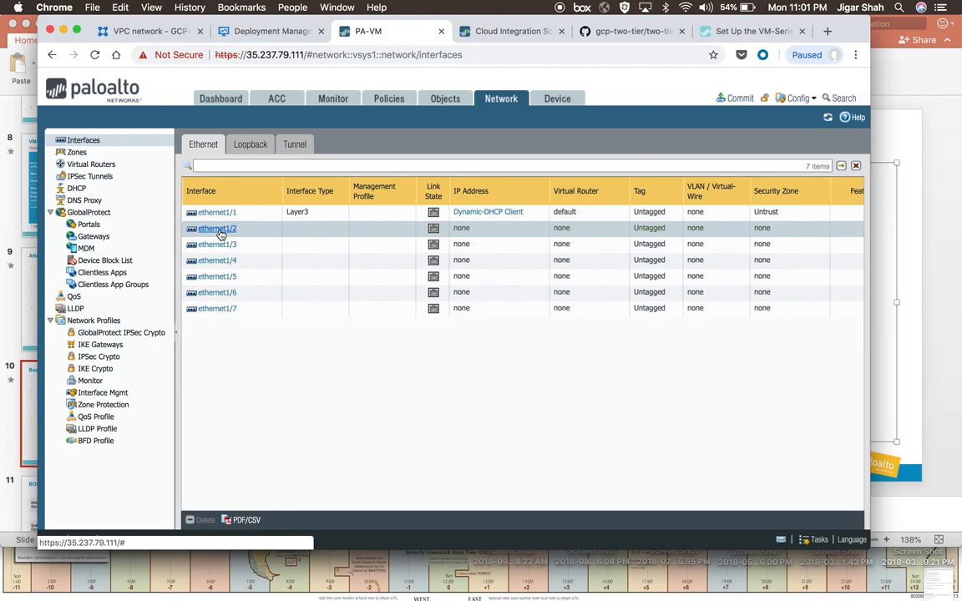
click(220, 230)
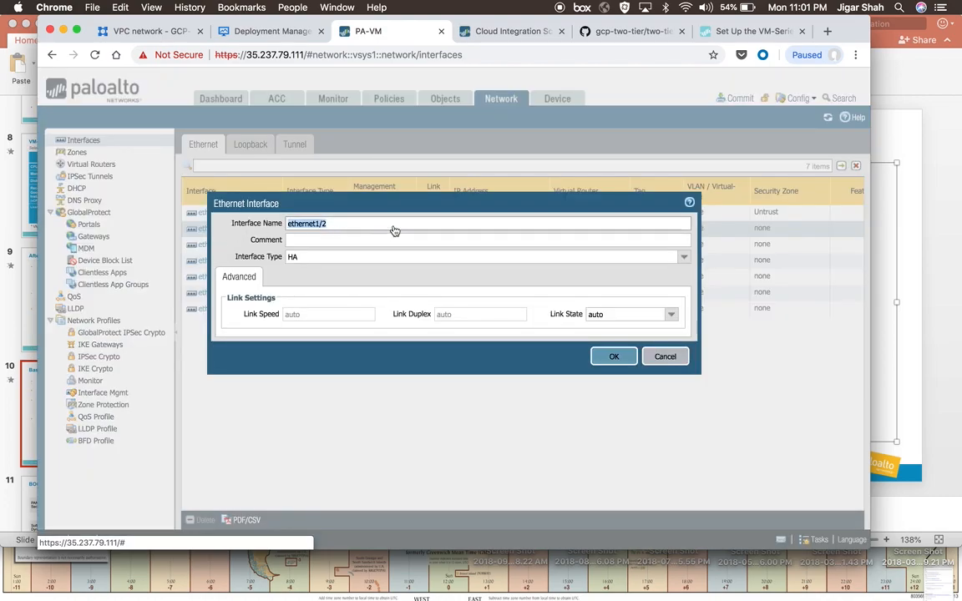
click(680, 257)
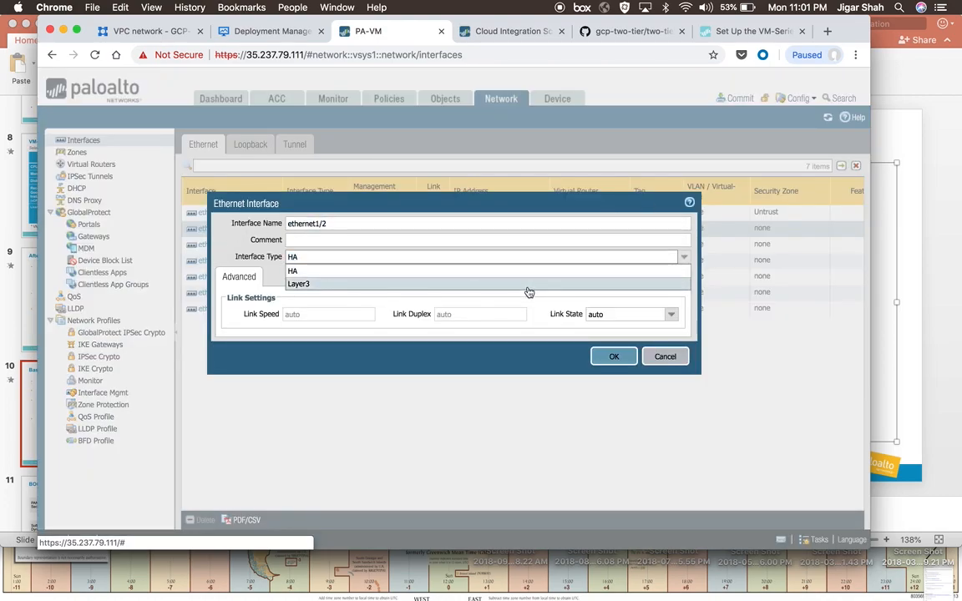
click(527, 291)
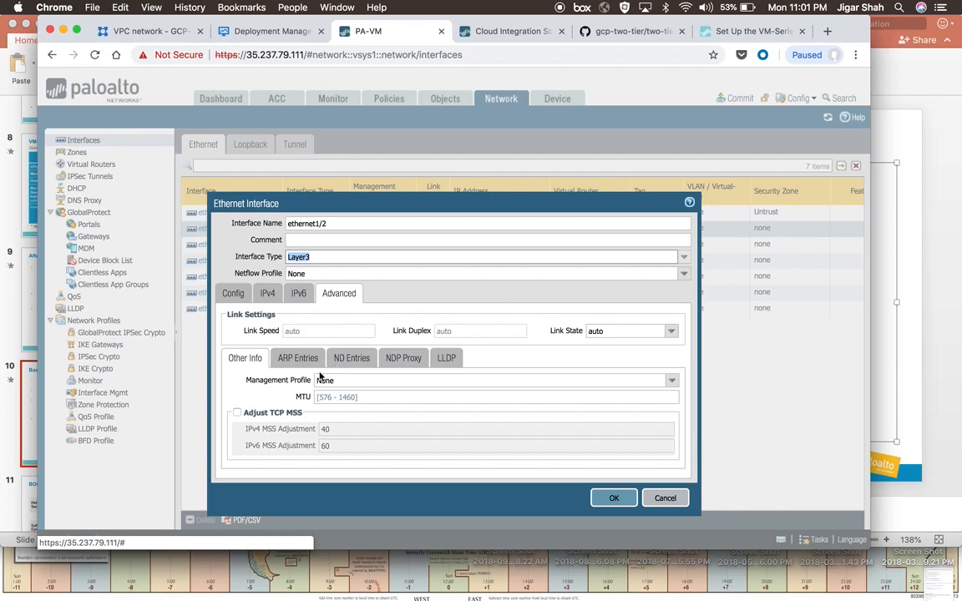
click(267, 294)
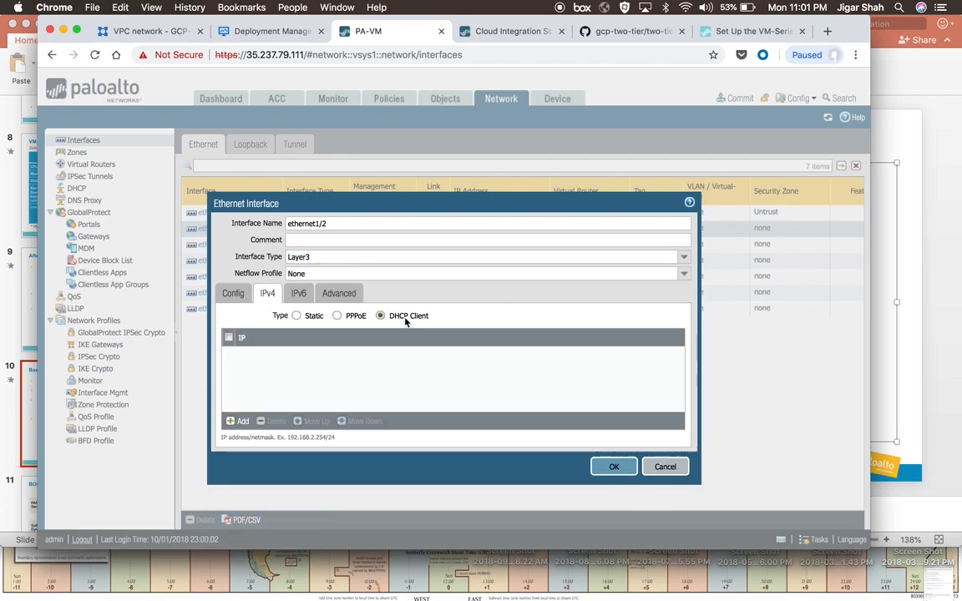
click(406, 317)
Assign ethernet1/2 to the default virtual router and a new security zone named Trust, and save the interface.
click(234, 294)
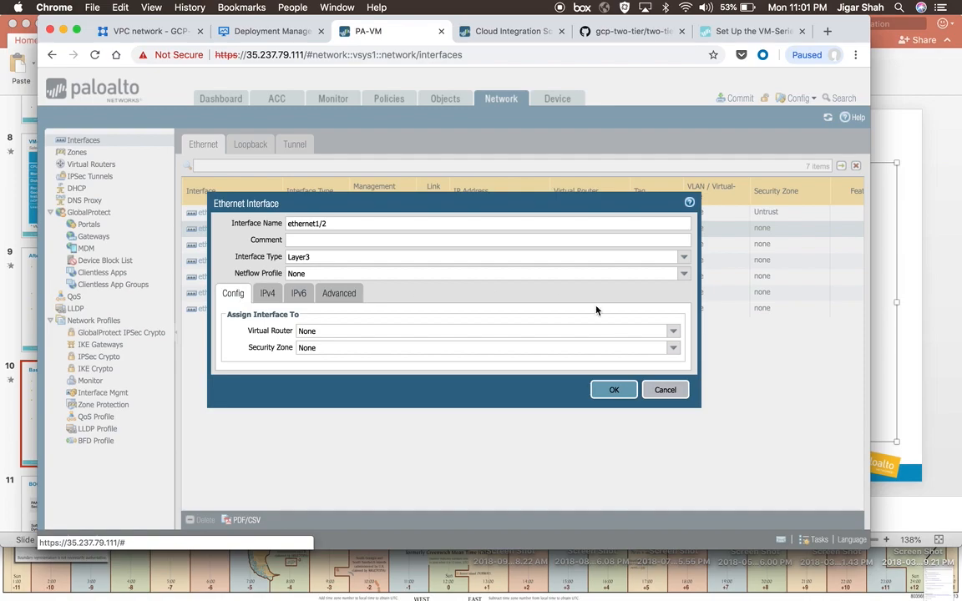
click(672, 331)
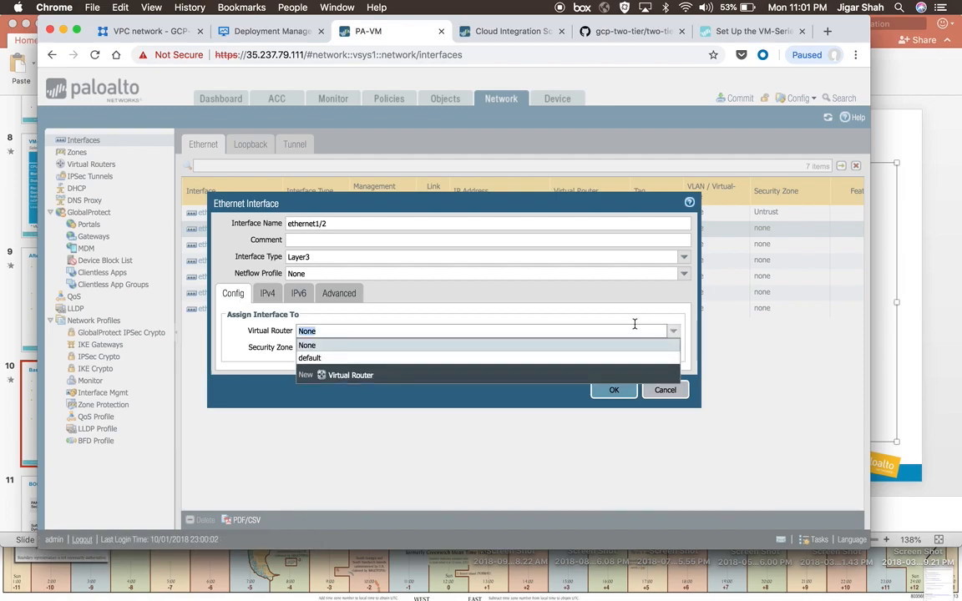
click(492, 358)
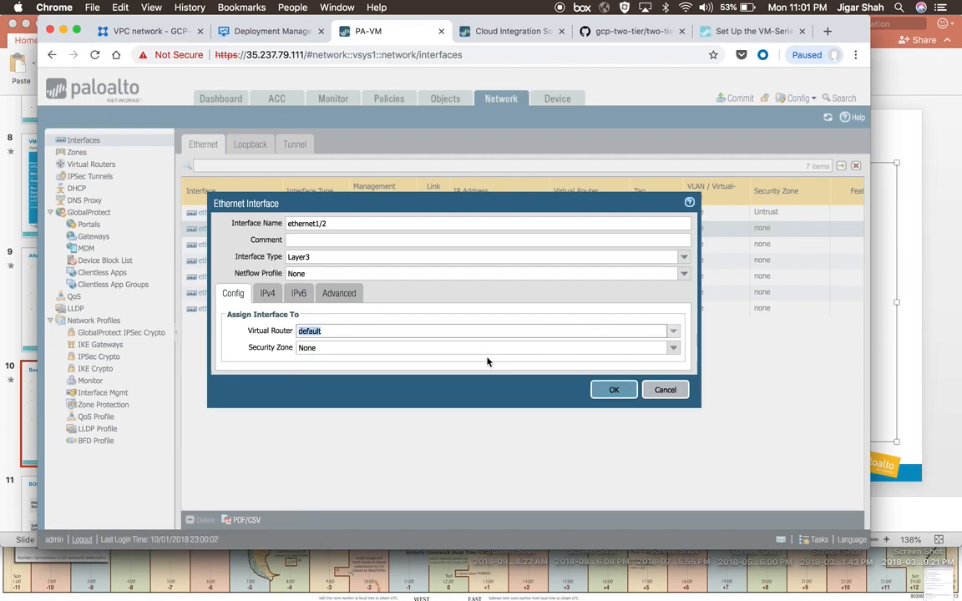
click(674, 352)
click(322, 390)
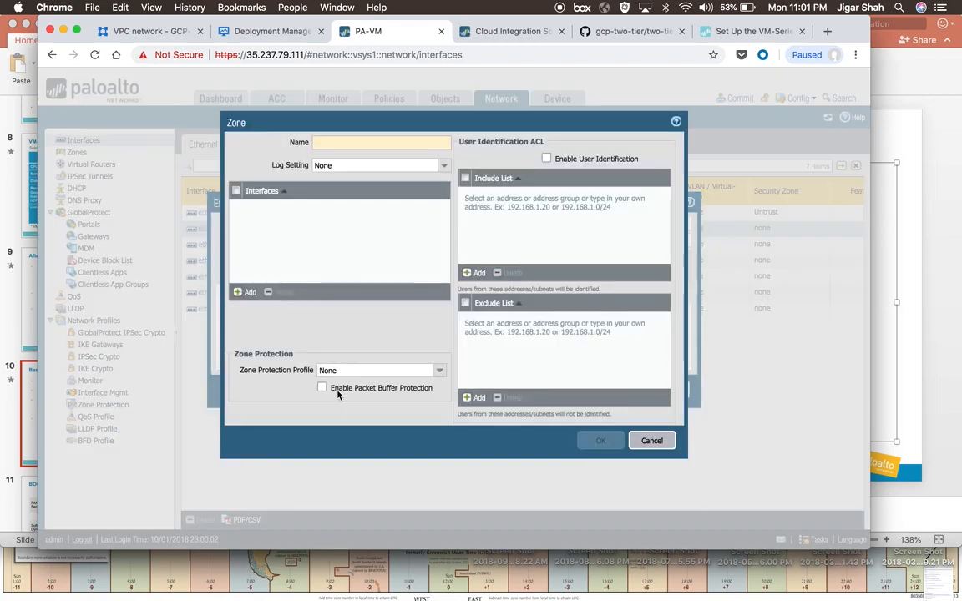
text(Trust)
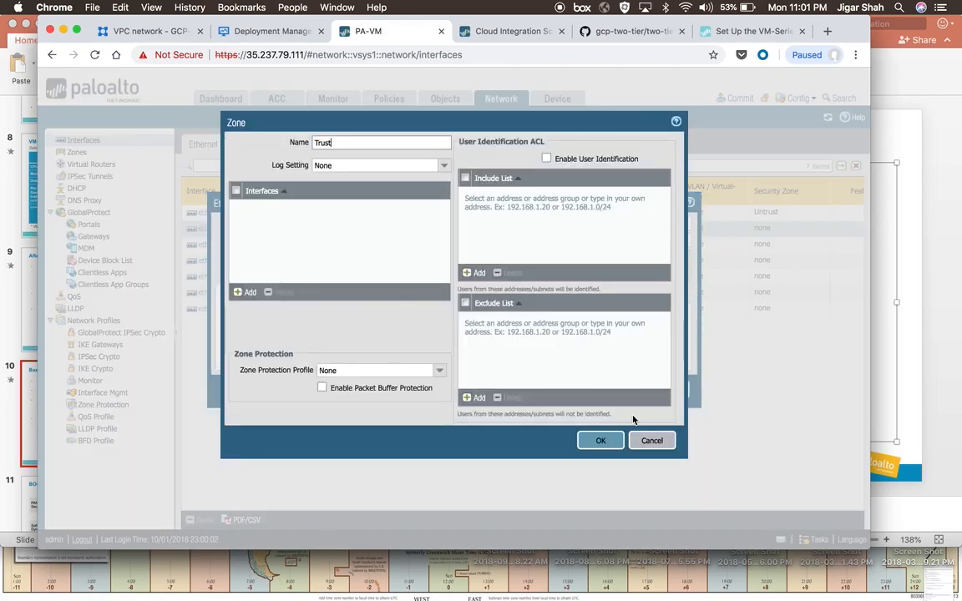
click(600, 439)
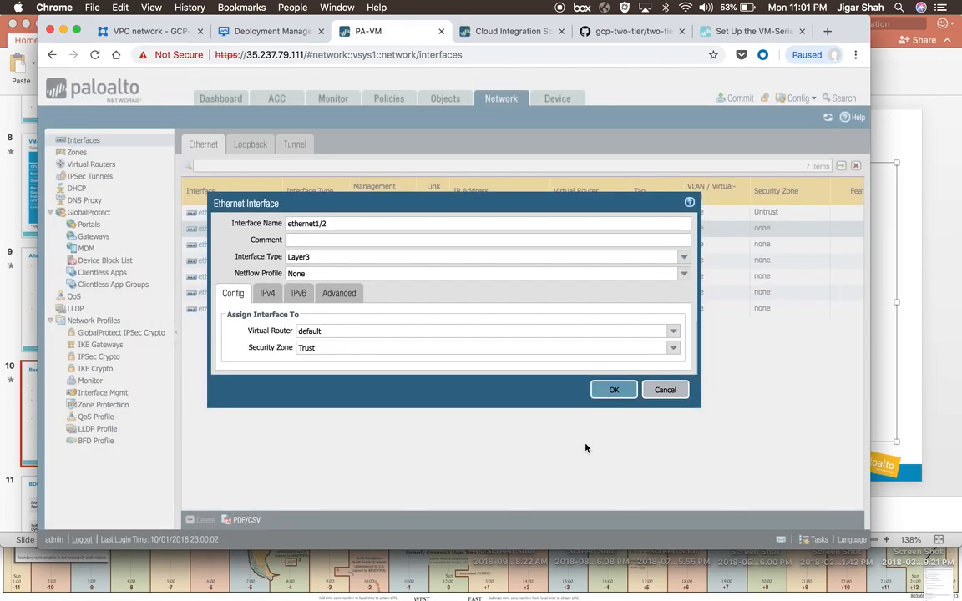
click(611, 390)
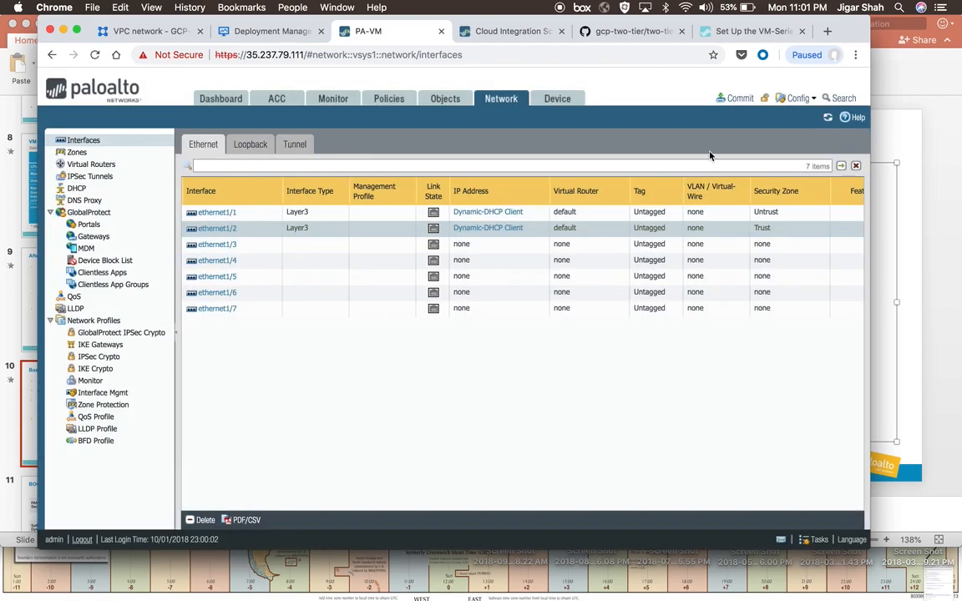
Commit all changes to the firewall's running configuration and check the dynamic IP status of ethernet1/1.
click(738, 100)
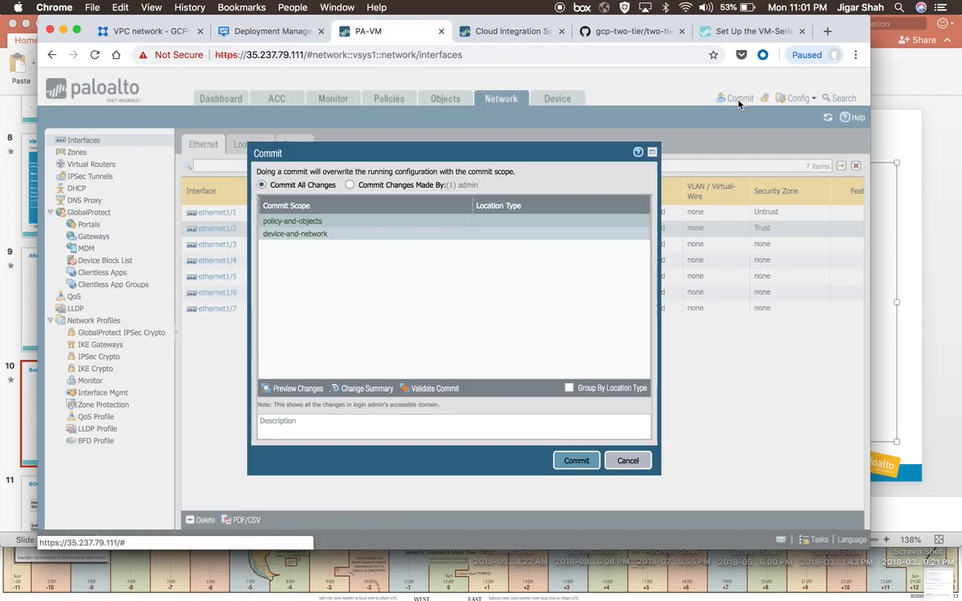
click(571, 462)
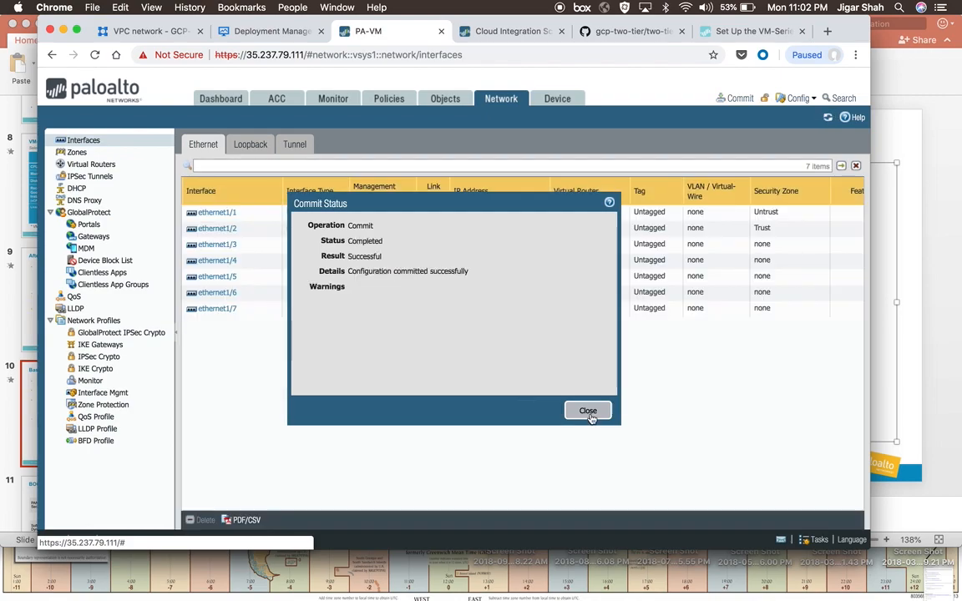
click(588, 410)
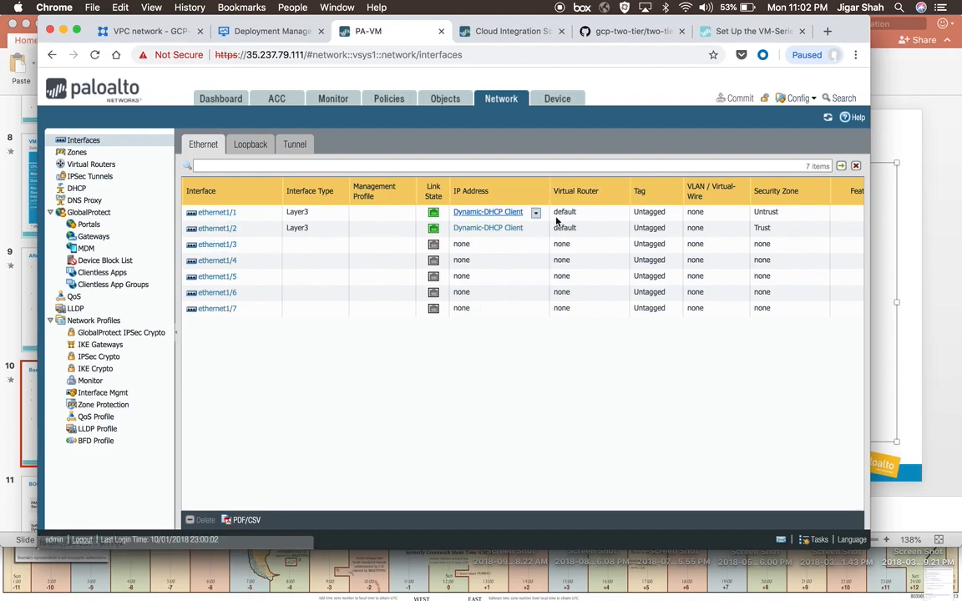
click(482, 215)
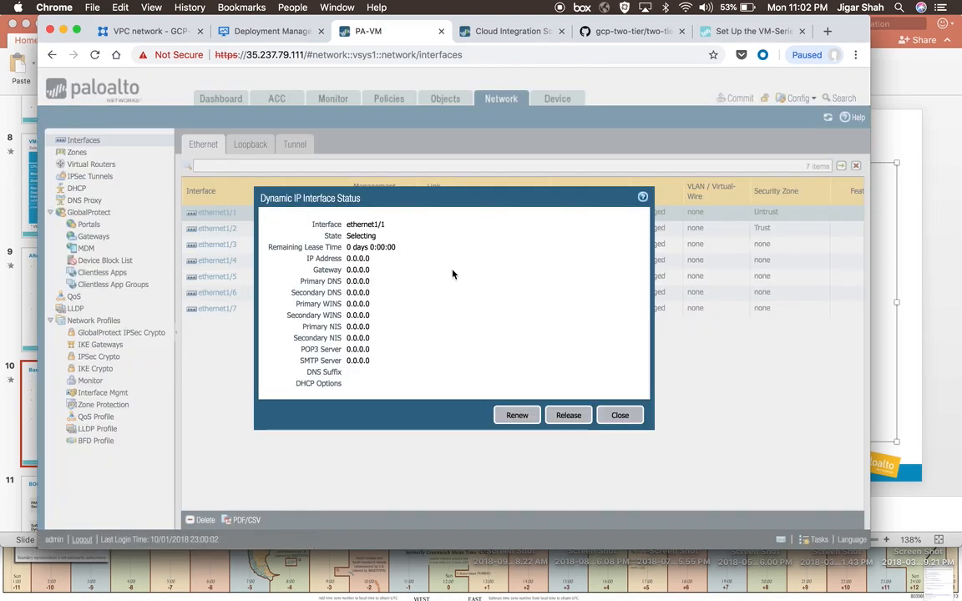
click(619, 415)
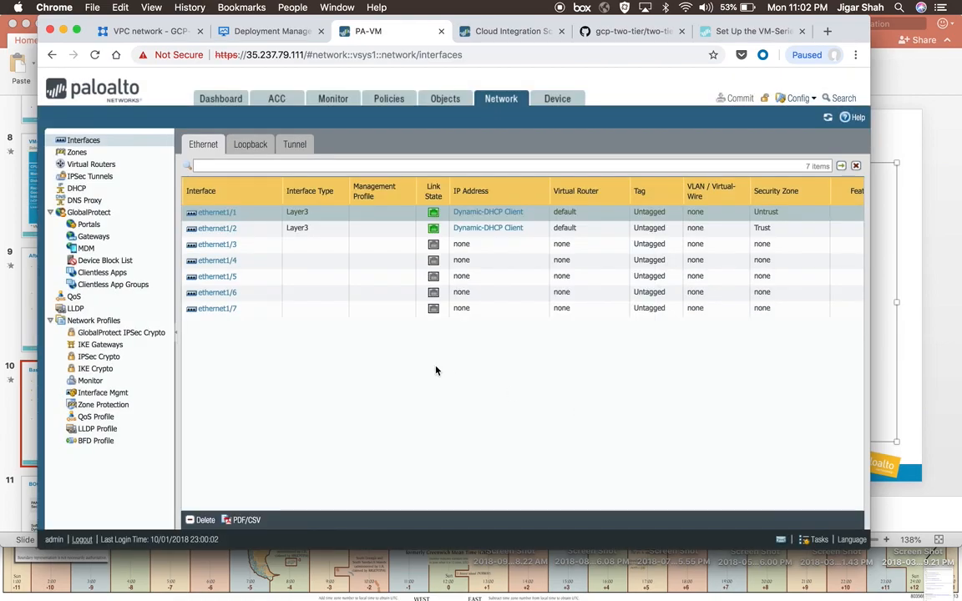
Switch to PowerPoint and review the VPC networks and route tables on slide 5, Basic Deployment: North-South & East-West Protection.
key(super+Tab)
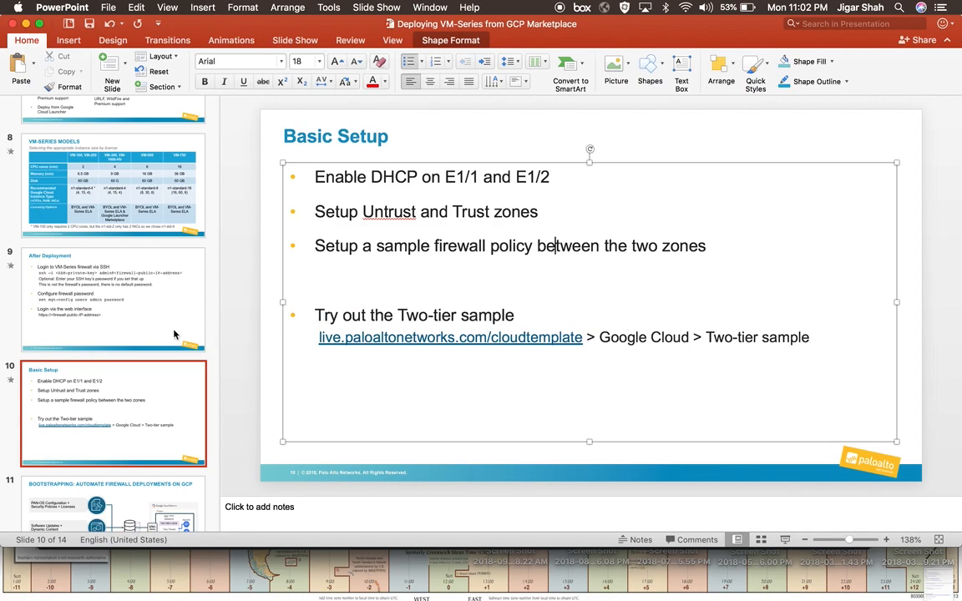
scroll(158, 309, up, 10)
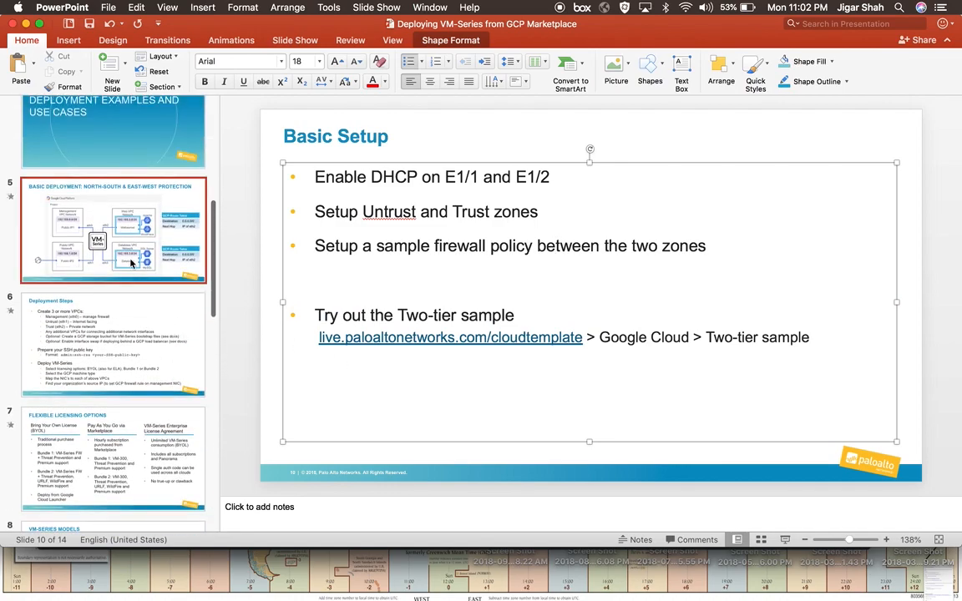
click(131, 262)
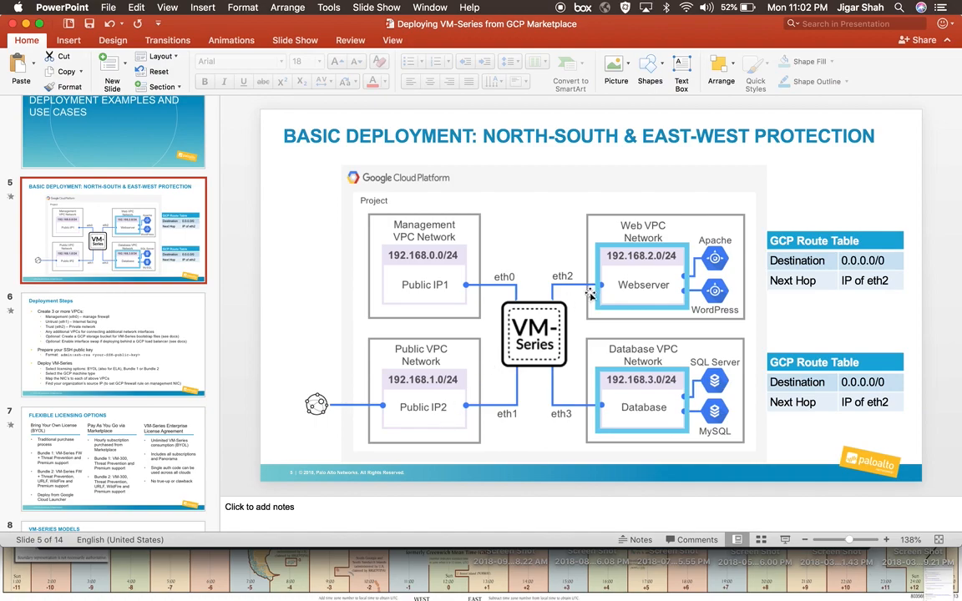
Switch to Chrome and start a new security policy rule named Allow inbound on the firewall.
key(super+Tab)
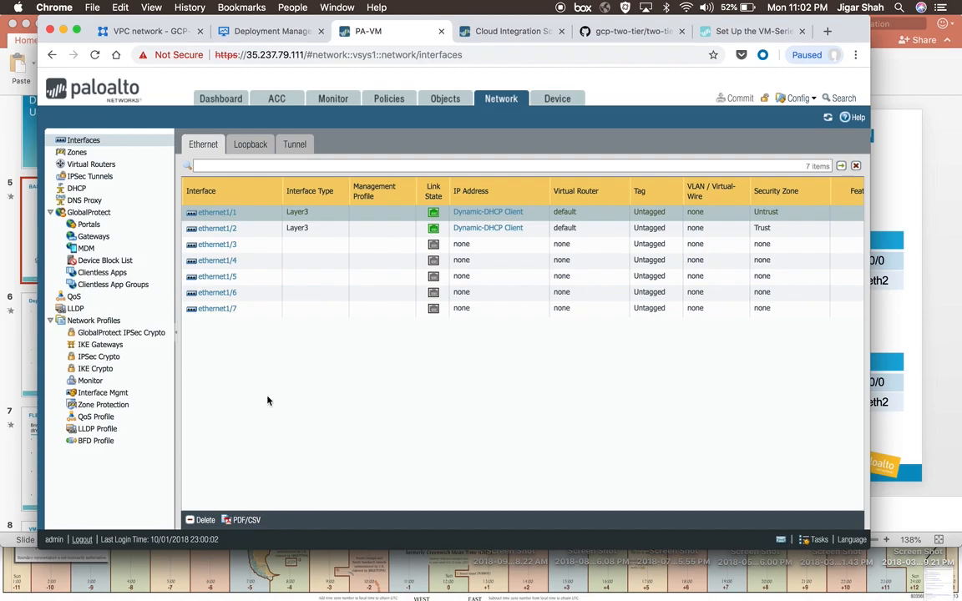
click(388, 99)
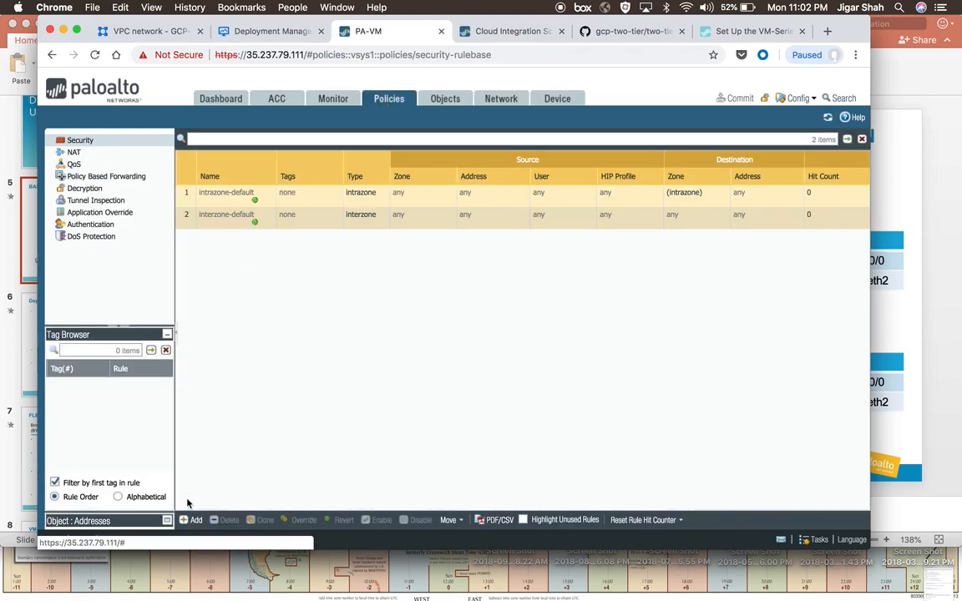
click(192, 519)
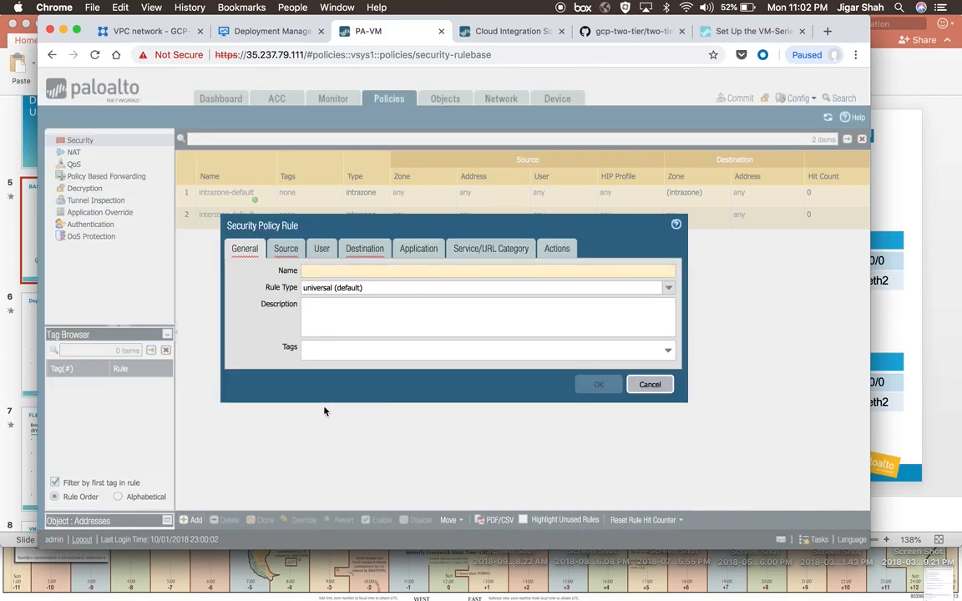
text(Allow inbound)
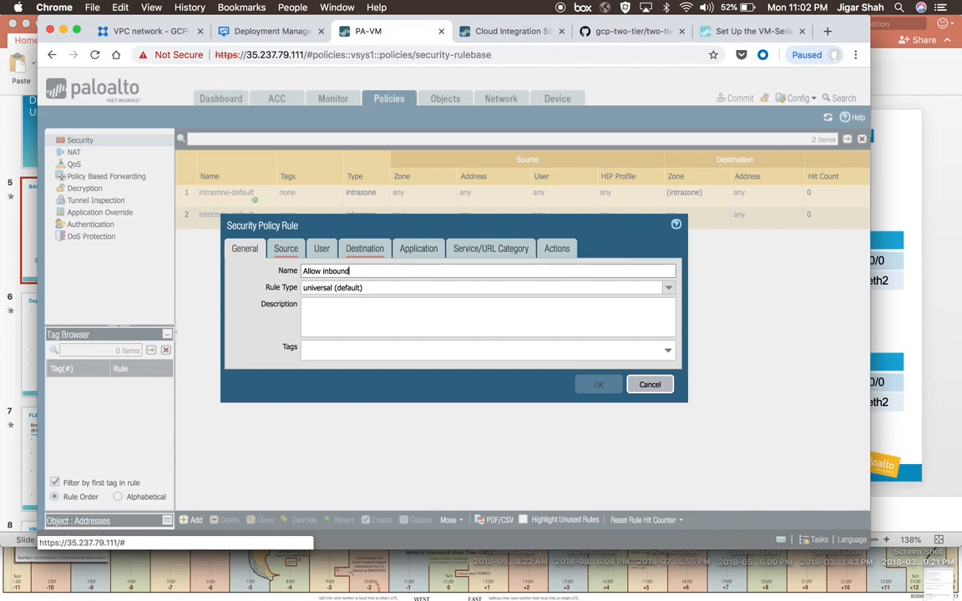
Set the rule's source zone to Untrust and its destination zone to Trust.
click(285, 248)
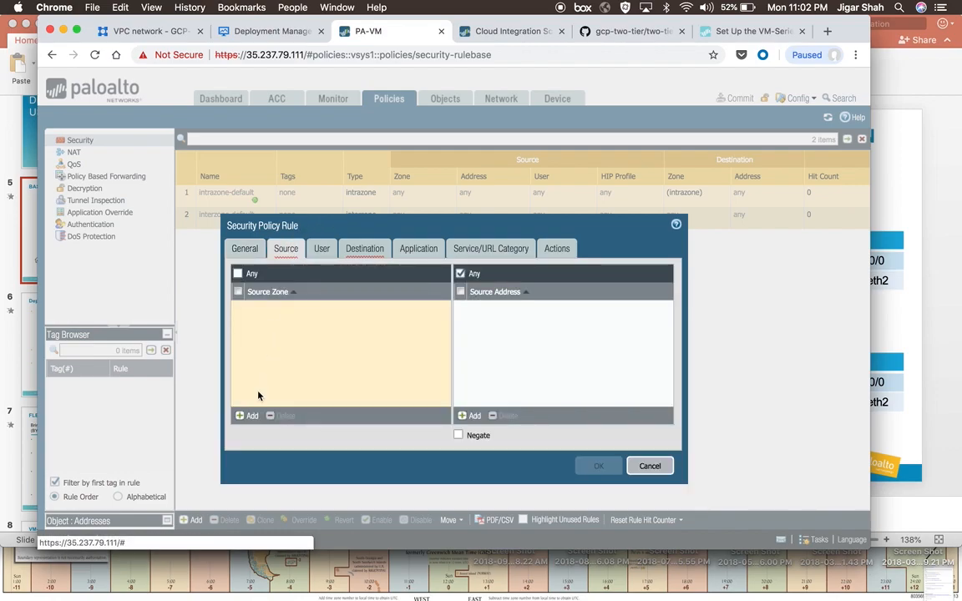
click(248, 415)
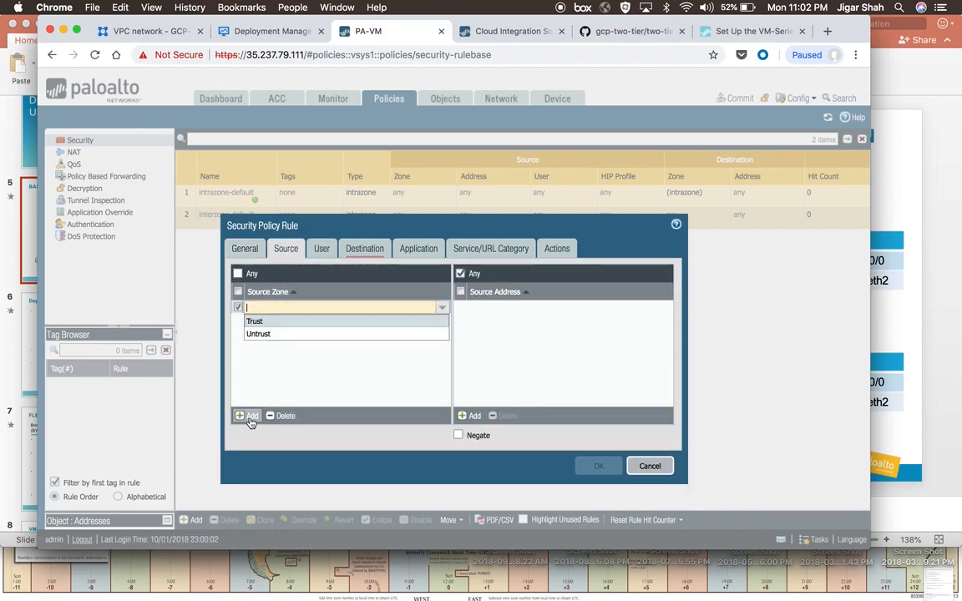
click(258, 334)
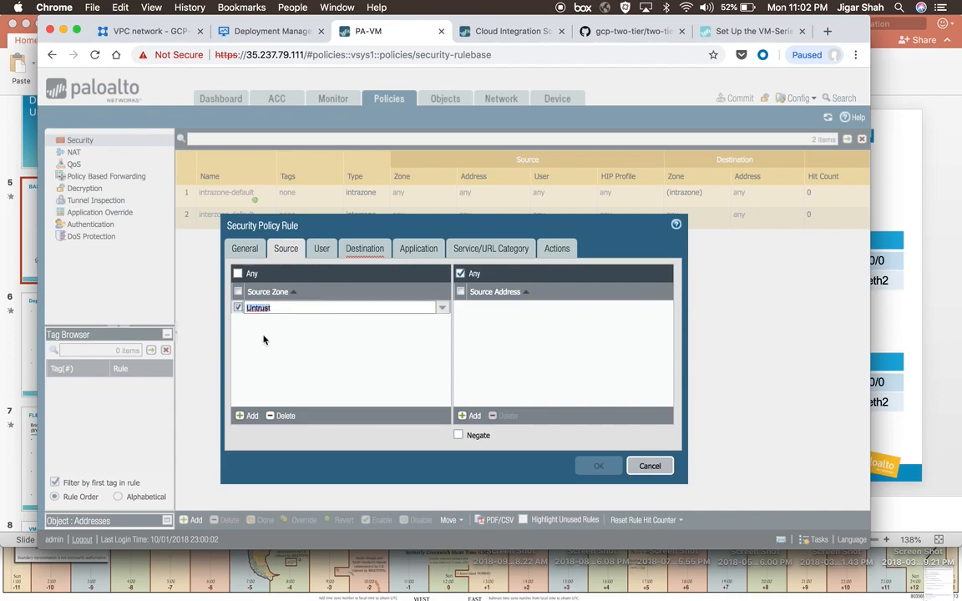
click(366, 250)
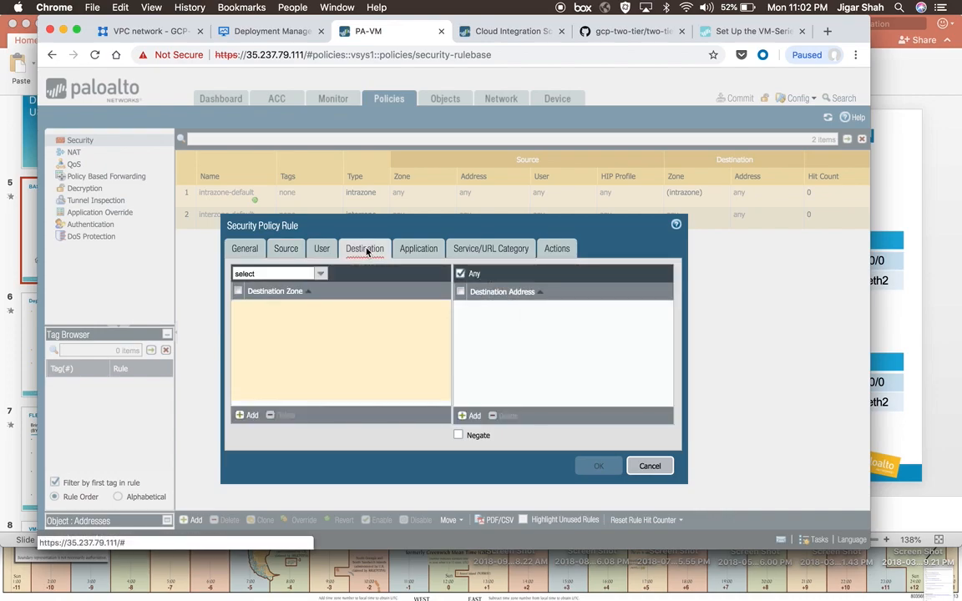
click(248, 415)
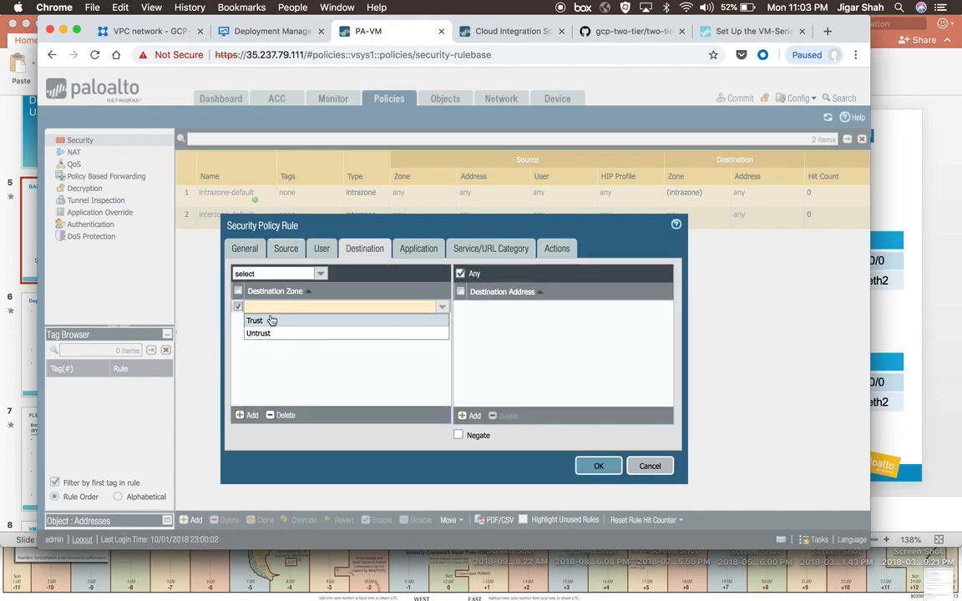
click(270, 321)
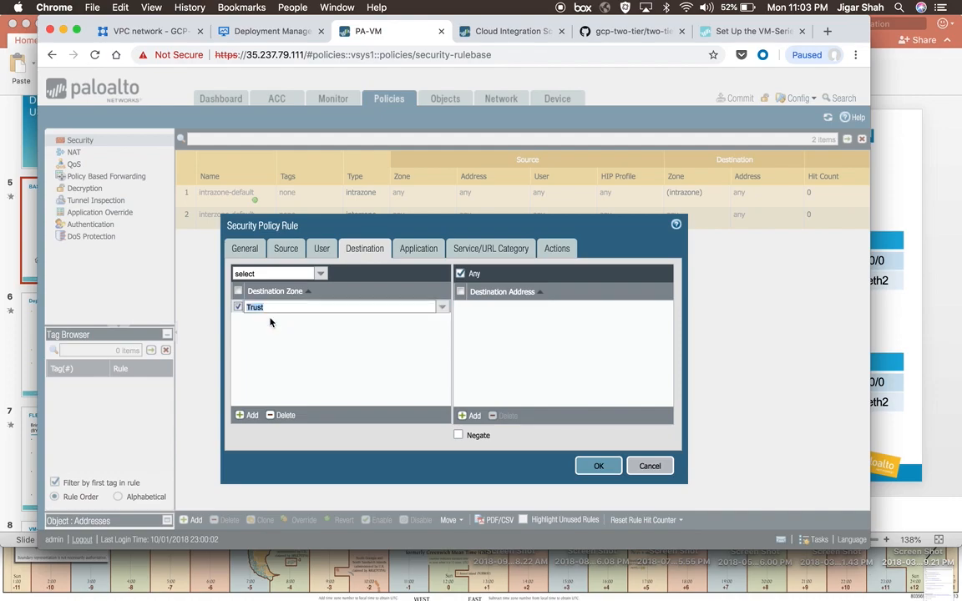
Check the rule's application settings, enable logging at session start, and save the rule.
click(416, 249)
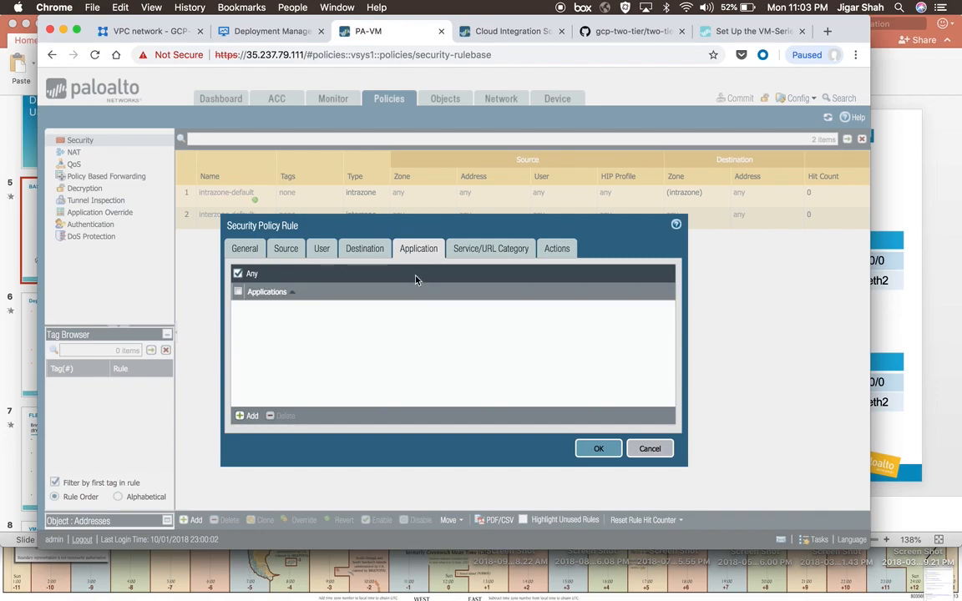
click(557, 250)
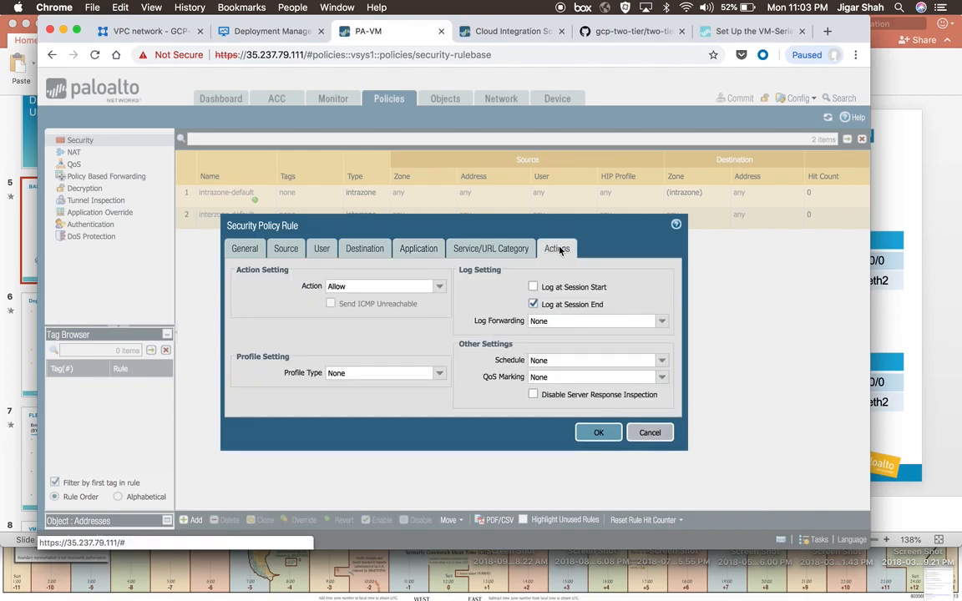
click(555, 289)
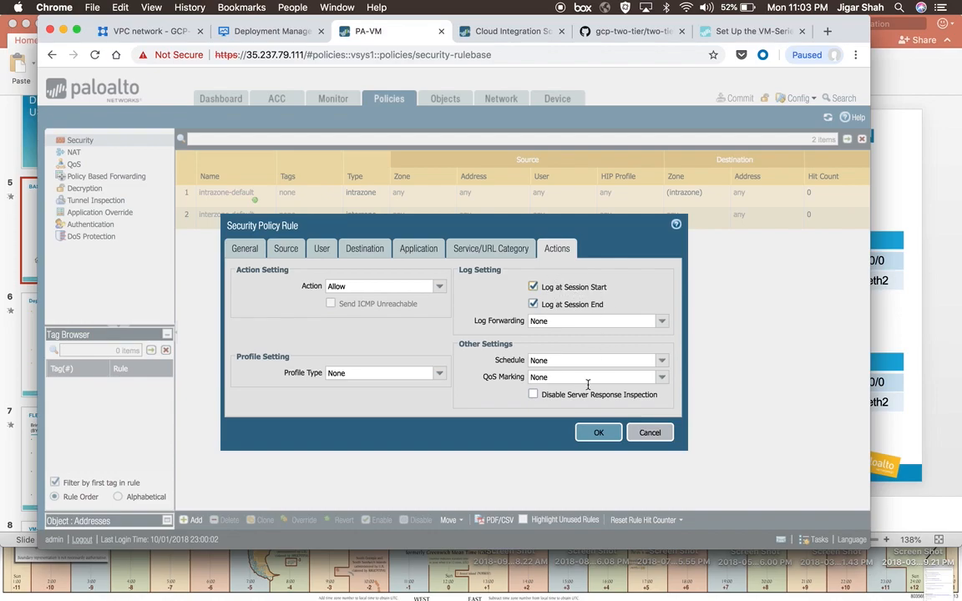
click(598, 432)
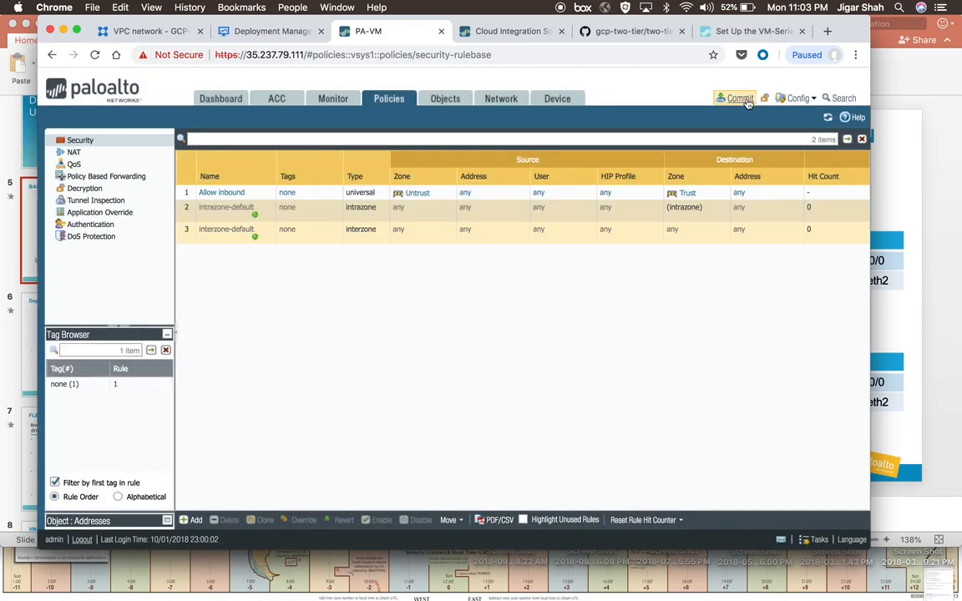
Commit the new security rule to the firewall's running configuration and open the traffic log.
click(738, 99)
click(576, 460)
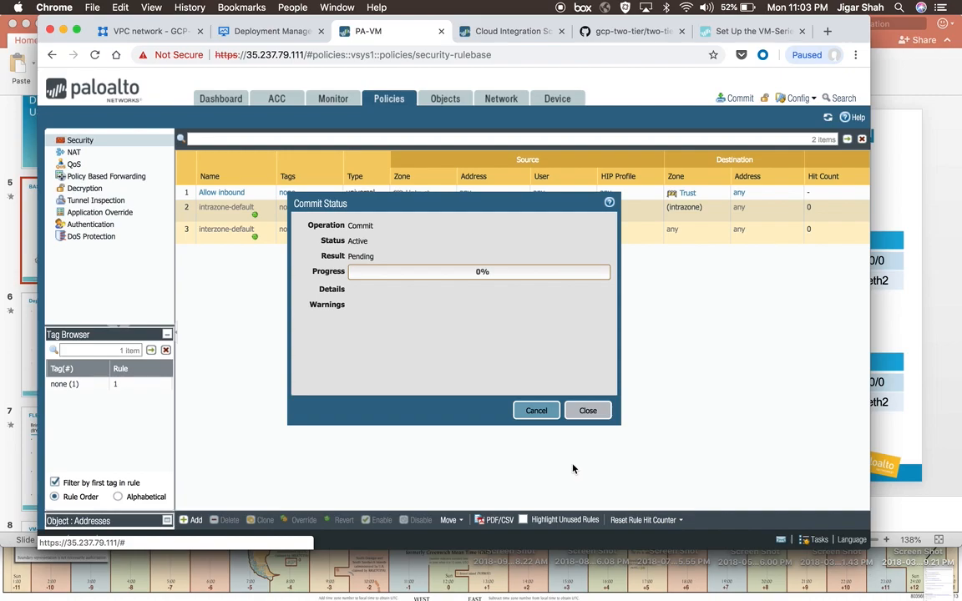
click(588, 412)
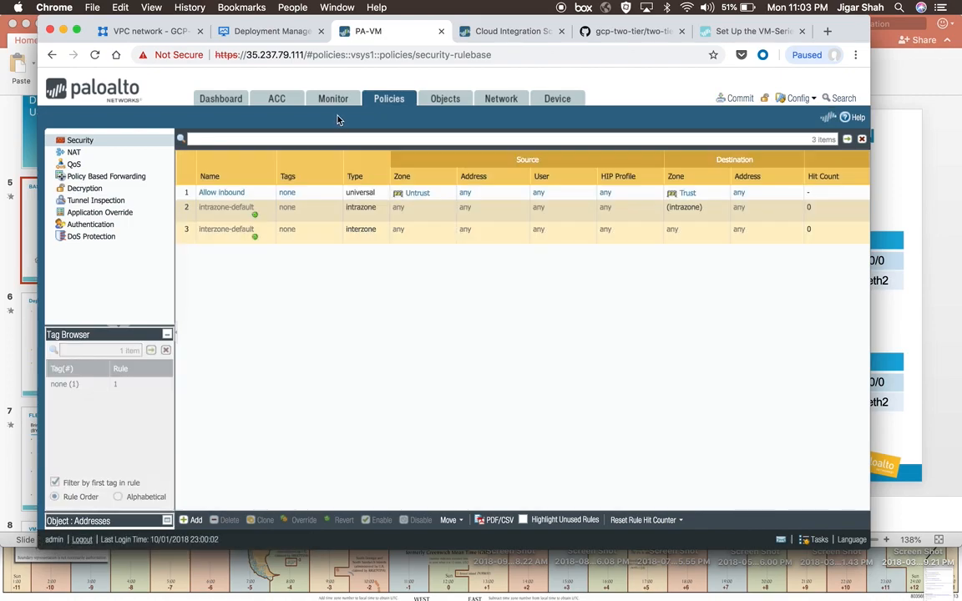
click(338, 102)
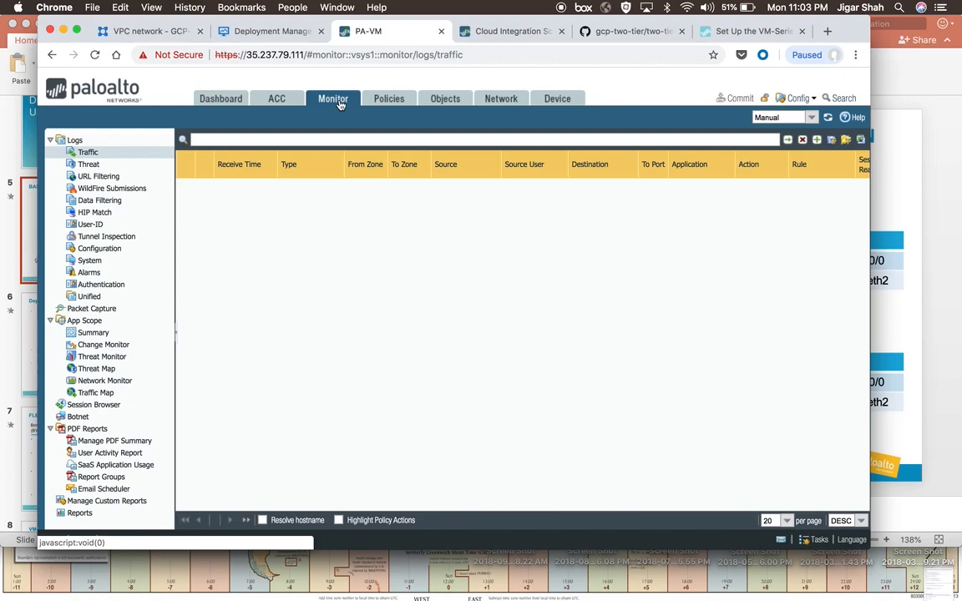
key(super+Tab)
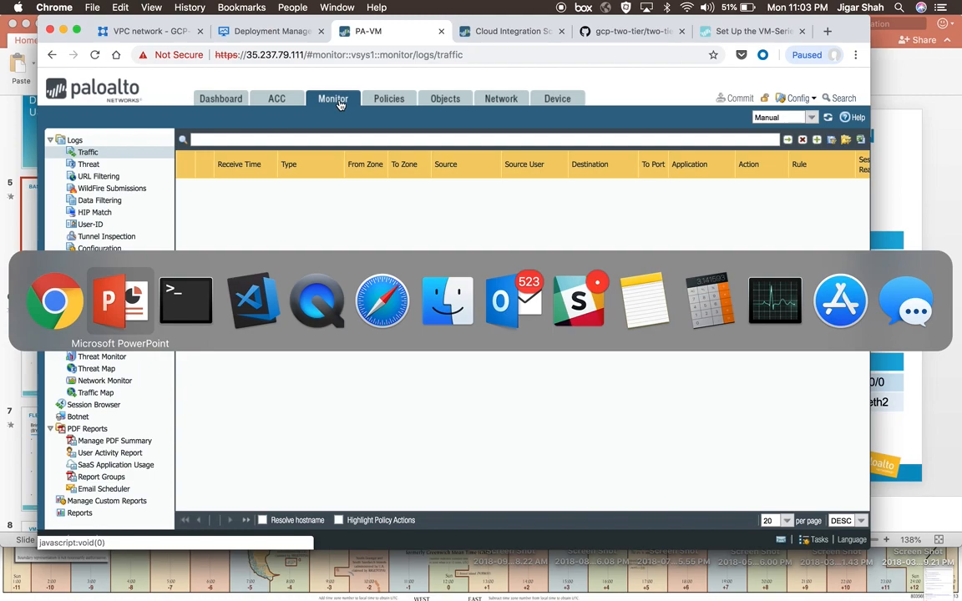
key(Escape)
In the Google Cloud console, open the deployed VM-Series instance's nic0 details and examine the source IP ranges allowed by its firewall rule.
click(247, 31)
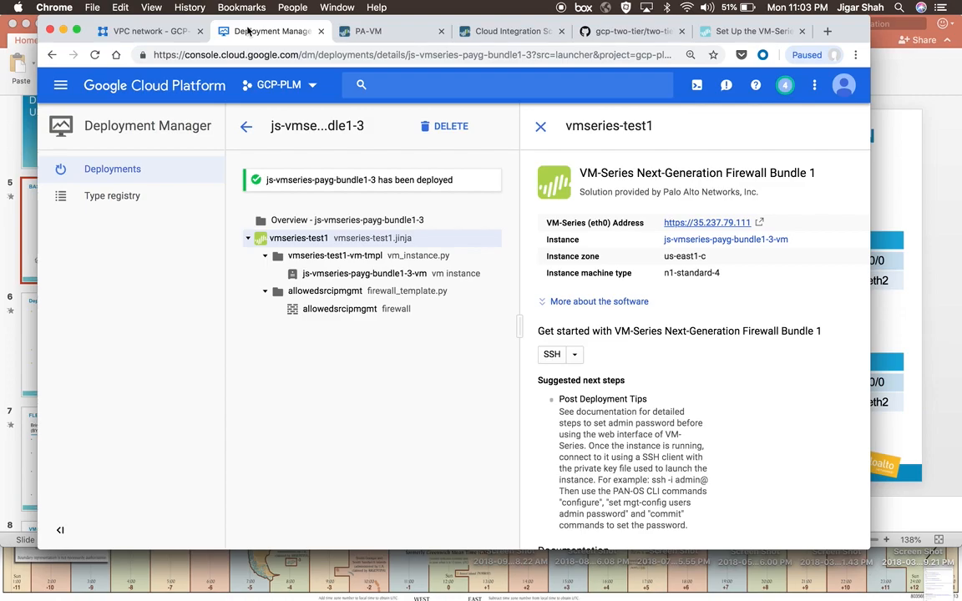
click(704, 242)
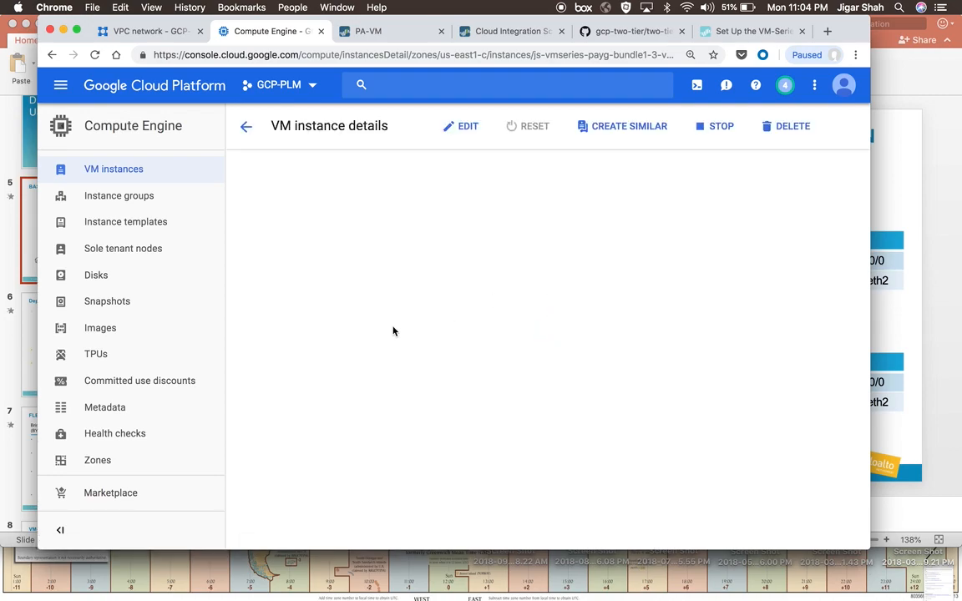
scroll(393, 332, down, 5)
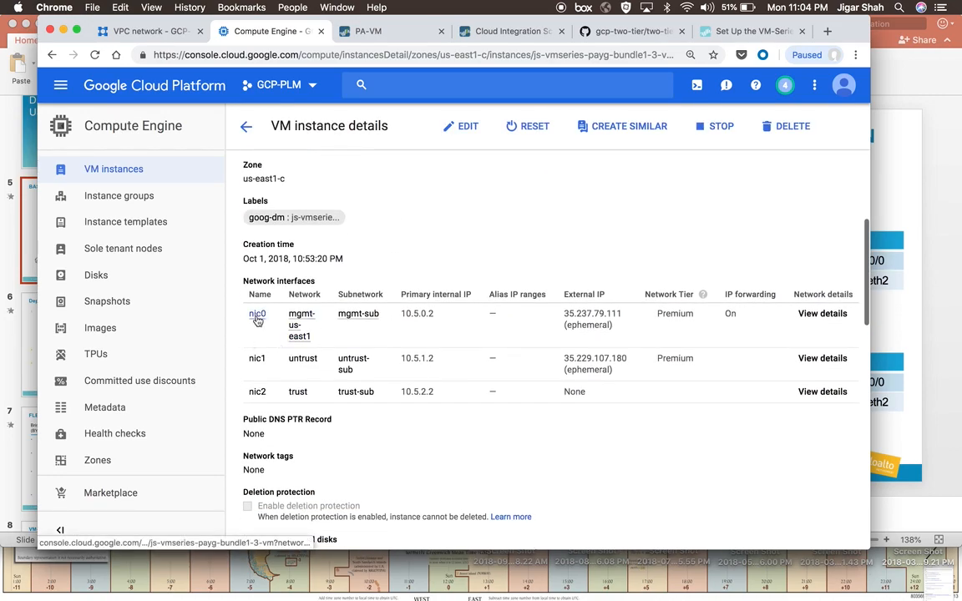
click(257, 315)
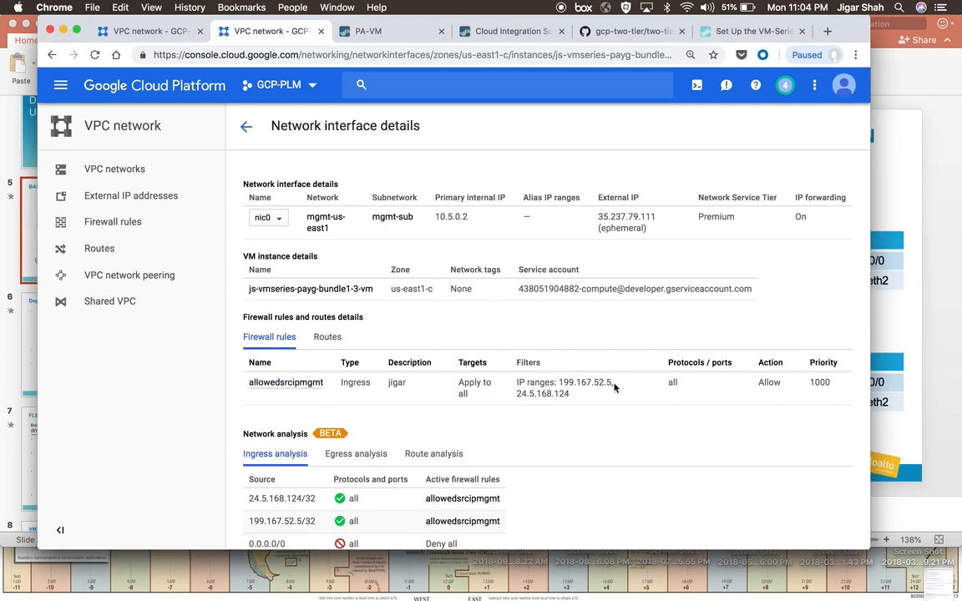
drag(572, 394, 557, 384)
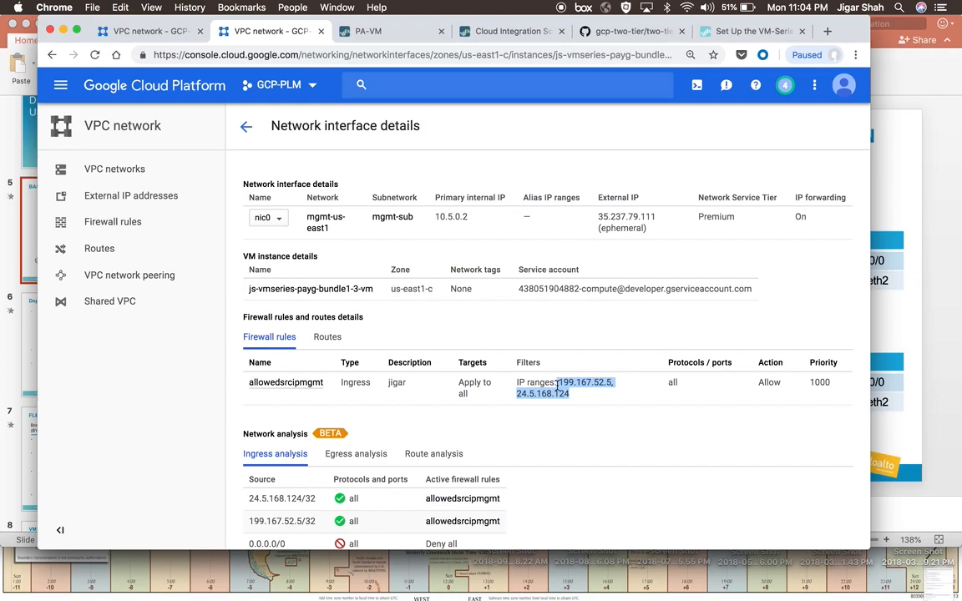
click(558, 386)
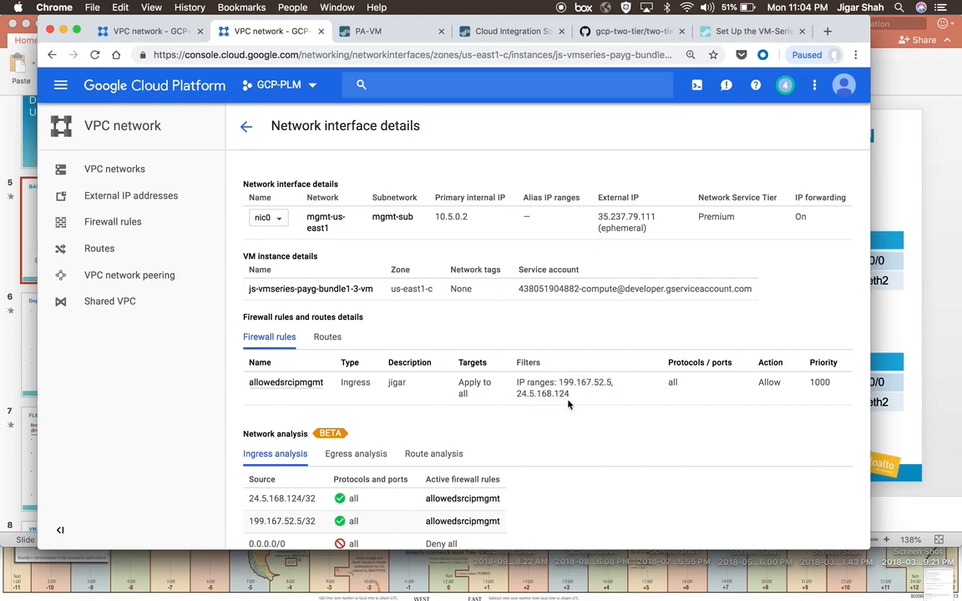
drag(571, 394, 519, 394)
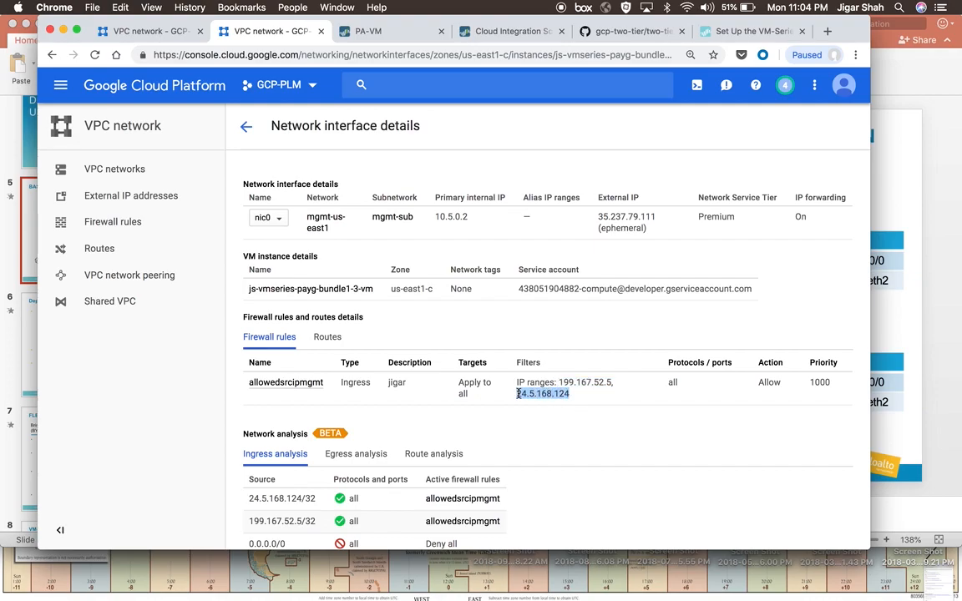
drag(607, 383, 559, 382)
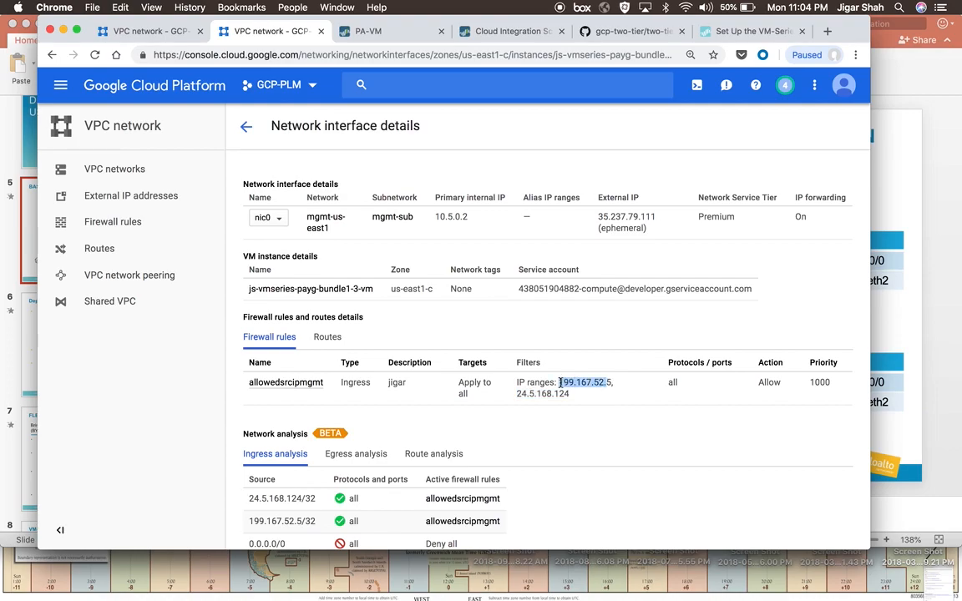
click(643, 409)
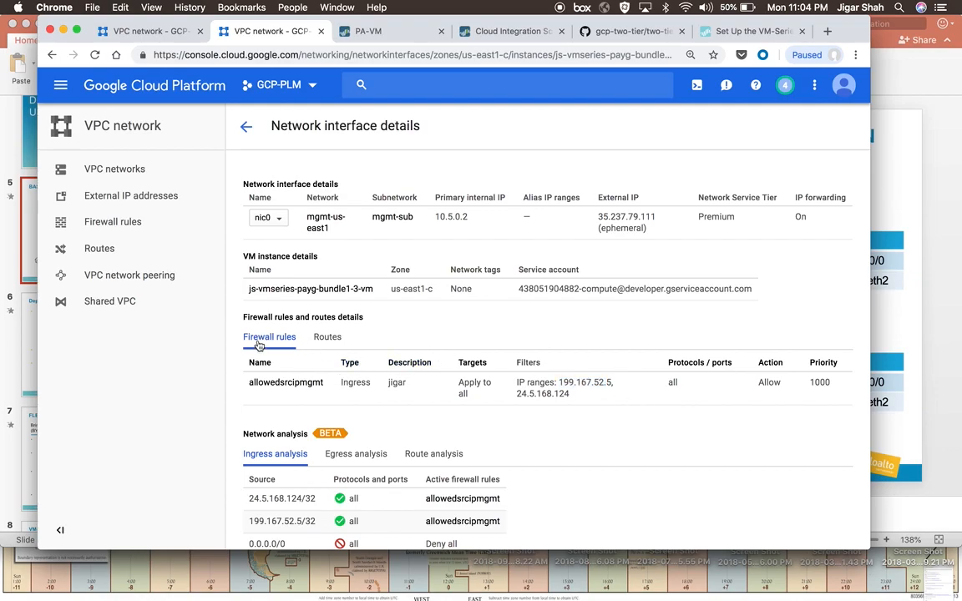
Open the allowedsrcipmgmt firewall rule for editing and go to its source IP ranges.
click(267, 384)
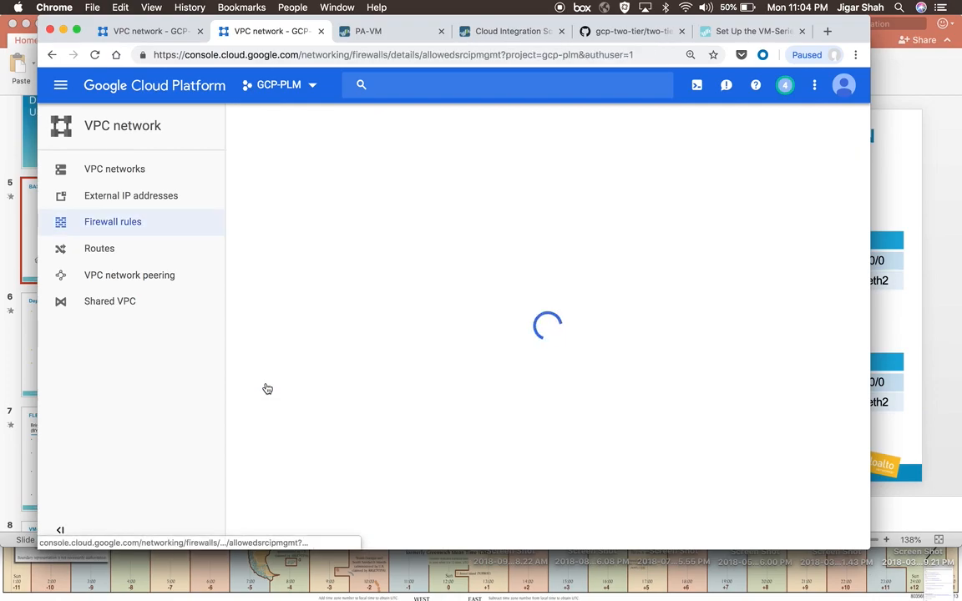
scroll(384, 392, down, 3)
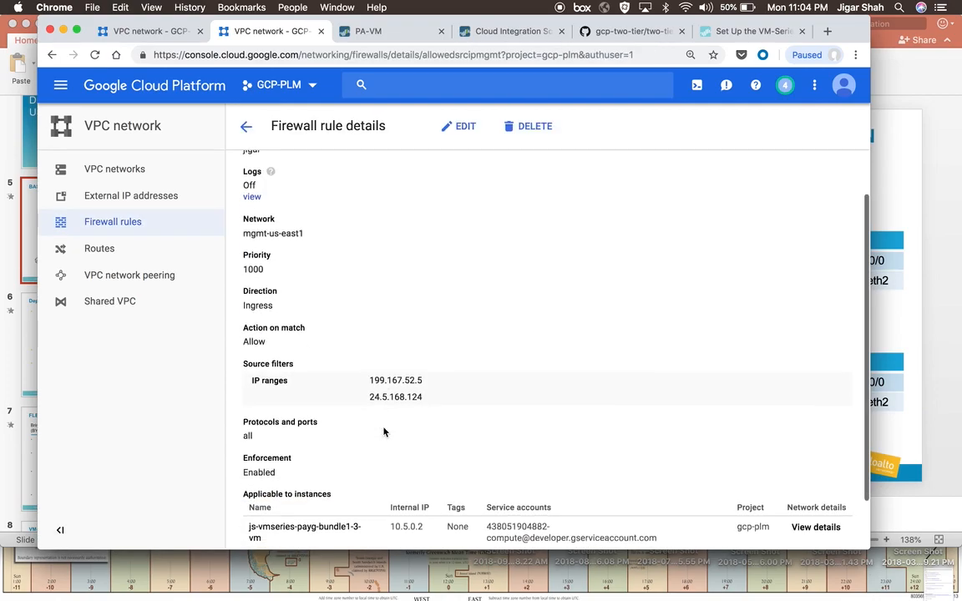
click(468, 130)
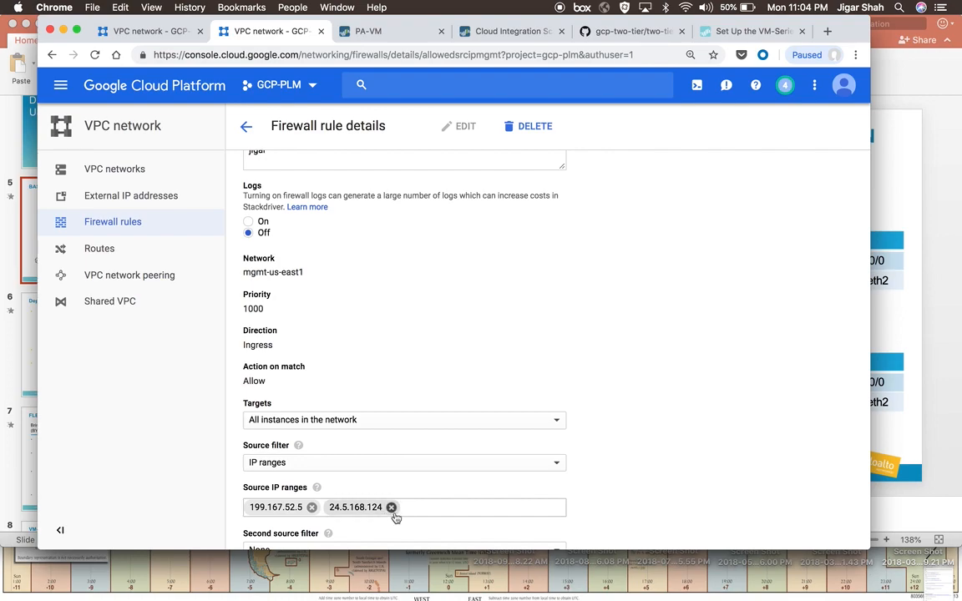
click(464, 509)
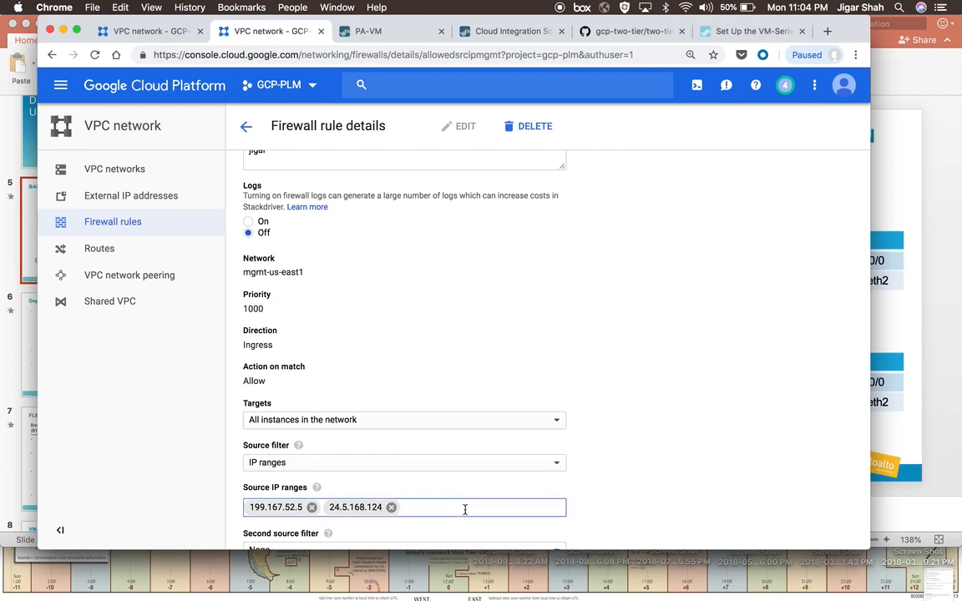
Switch to PowerPoint and review the More information and Templates links on slide 13, More information.
key(super+Tab)
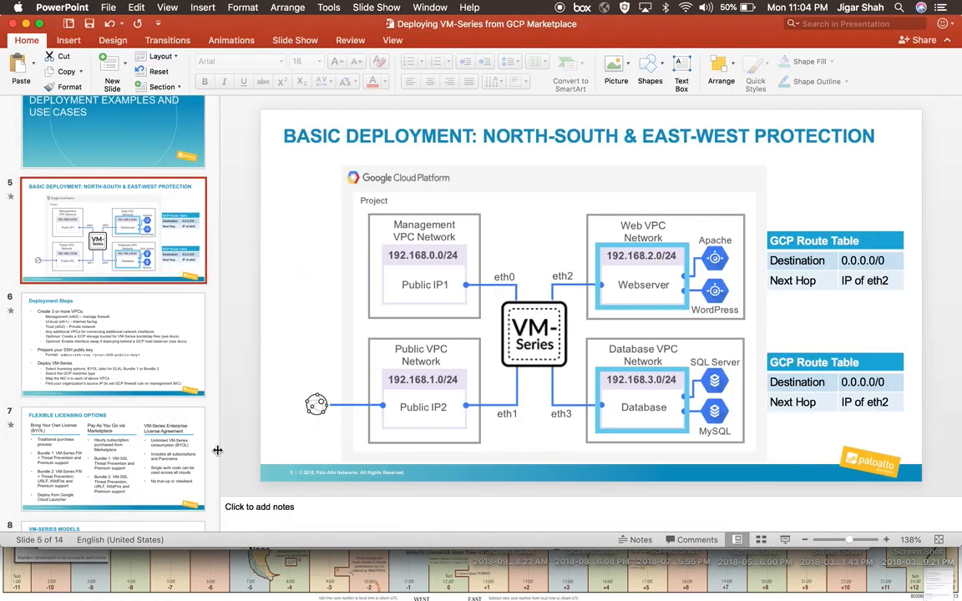
scroll(171, 450, down, 5)
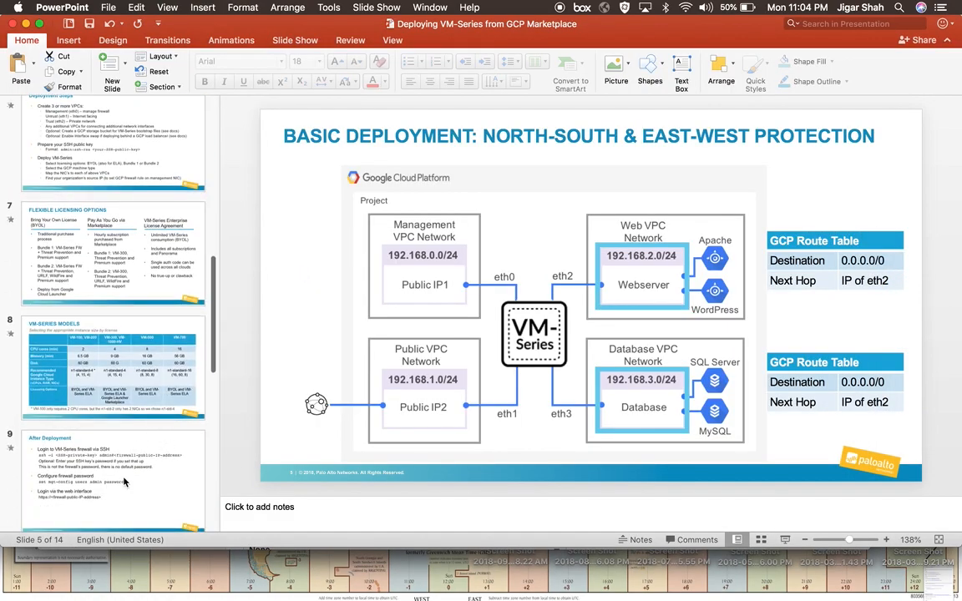
scroll(117, 439, down, 5)
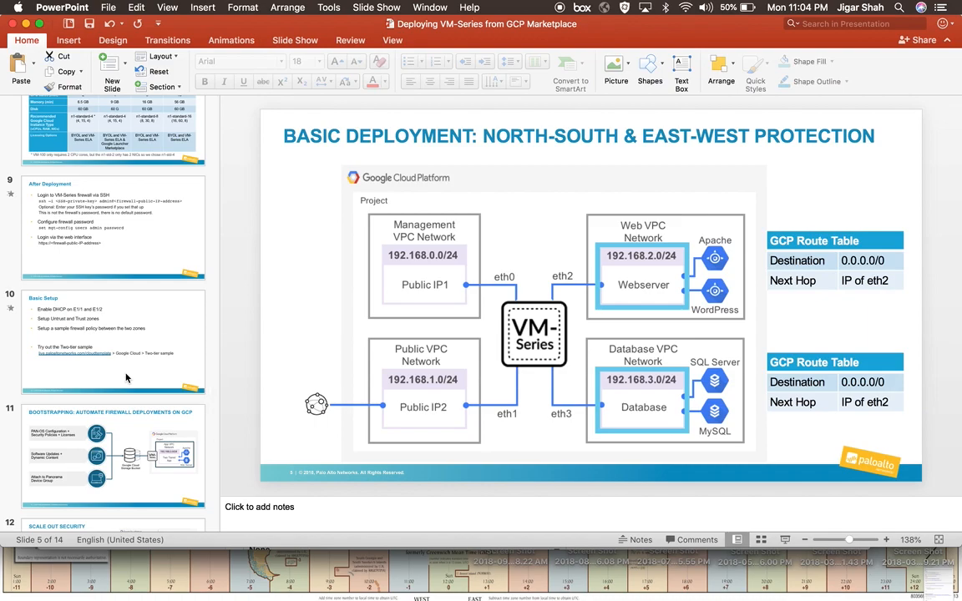
scroll(126, 379, down, 5)
scroll(126, 378, down, 2)
click(150, 392)
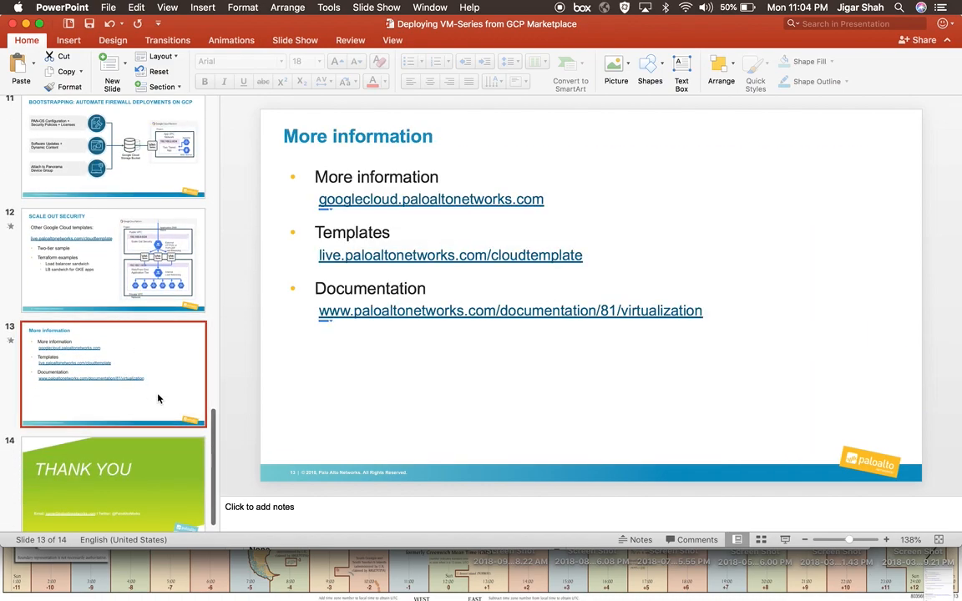
drag(575, 200, 310, 201)
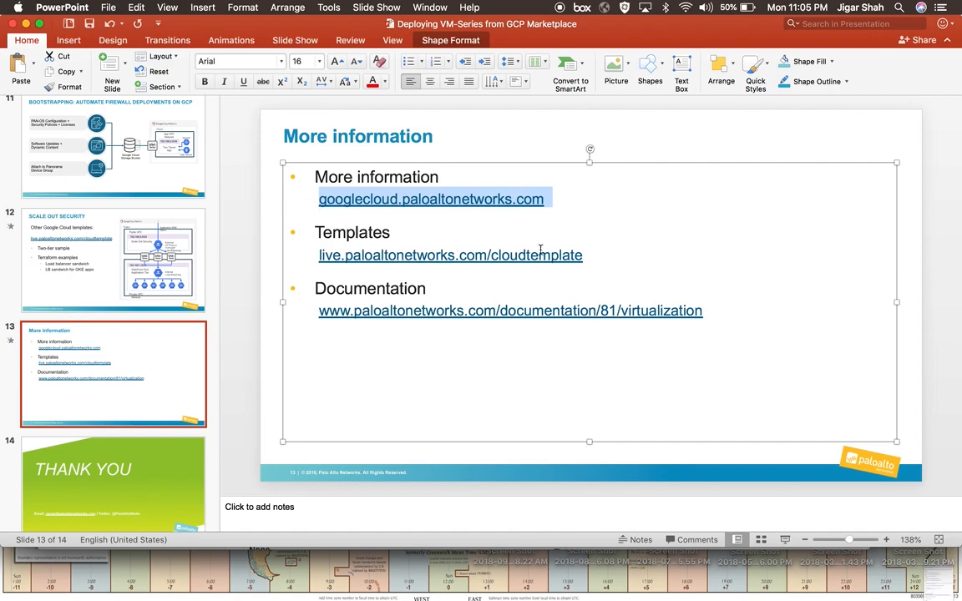
drag(586, 255, 298, 255)
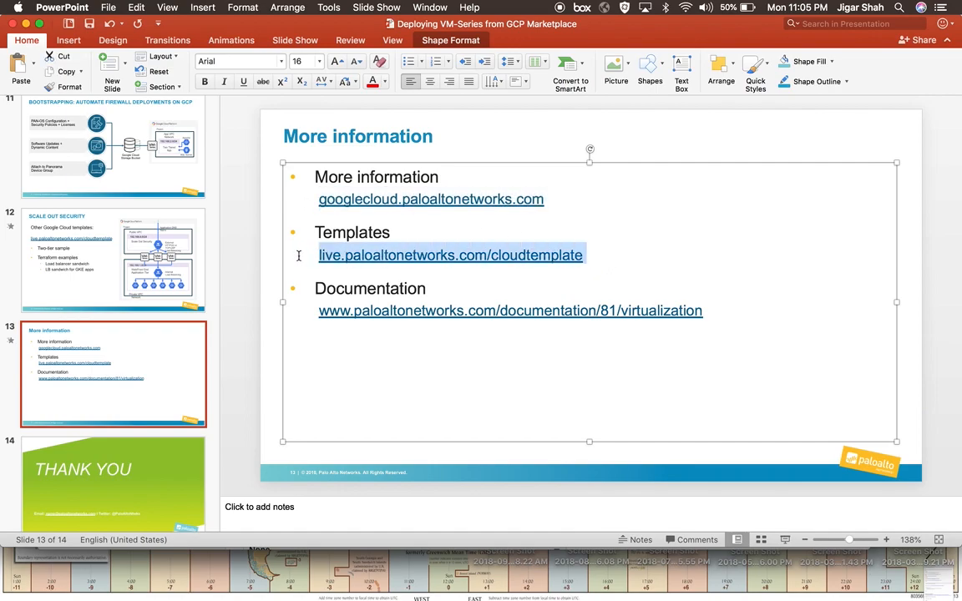